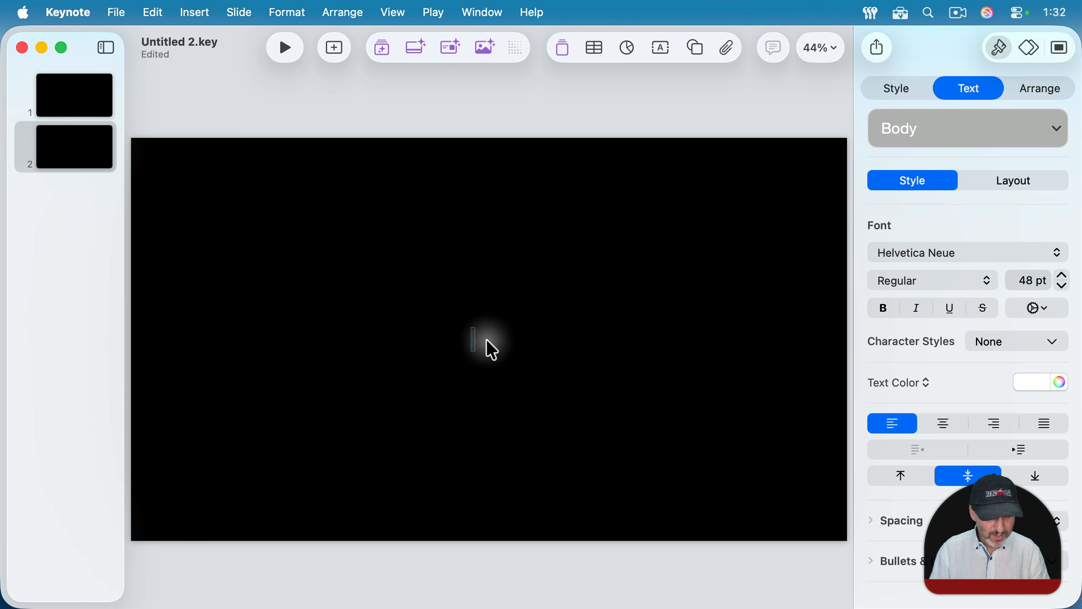
Enter the text "My Presentation" in the empty text box on slide 2
type("My Presentatiuo")
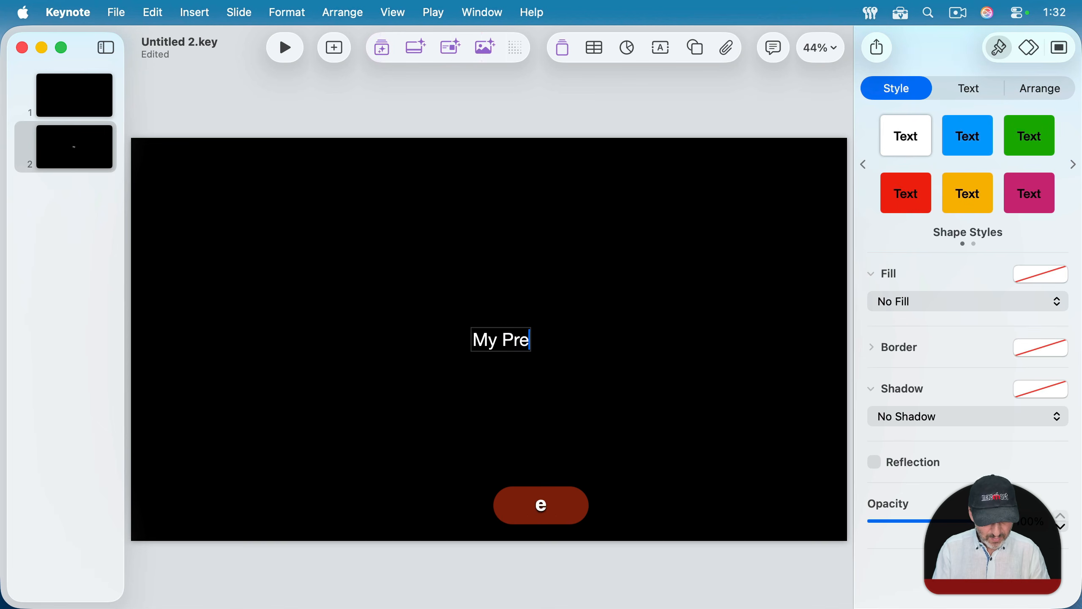
key("BackSpace")
key("BackSpace")
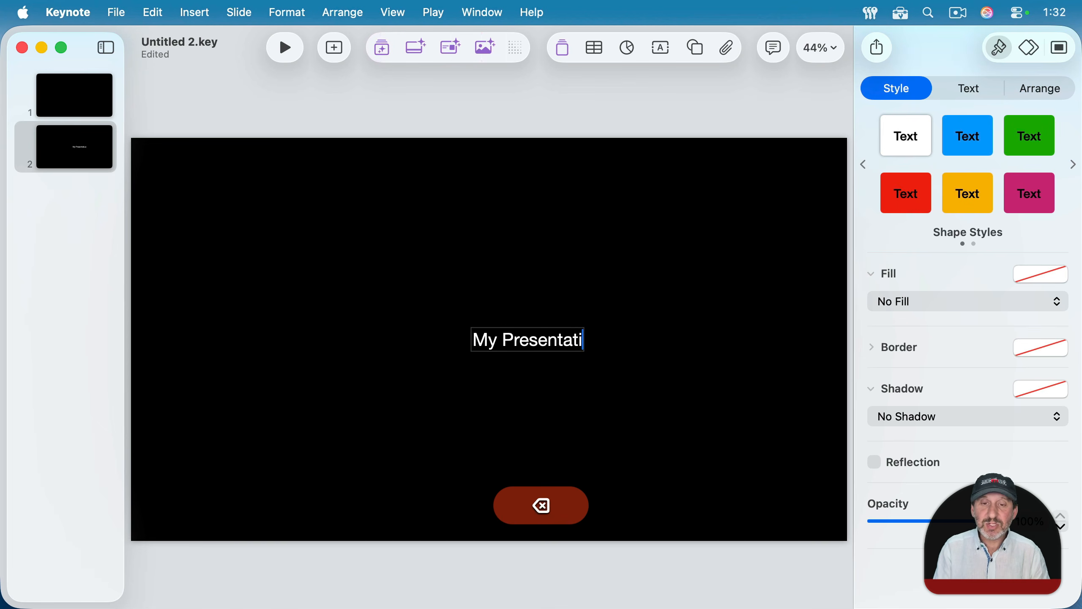
type("on")
left_click(641, 333)
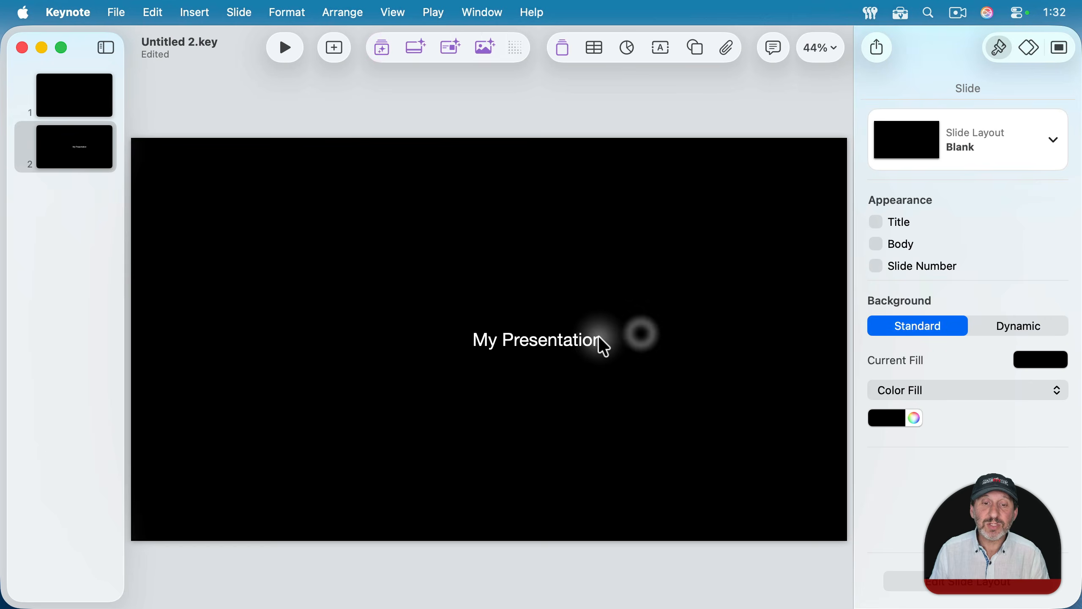
Move the "My Presentation" text box to the slide's upper-left corner and make its text bold
left_click_drag(599, 343, 235, 154)
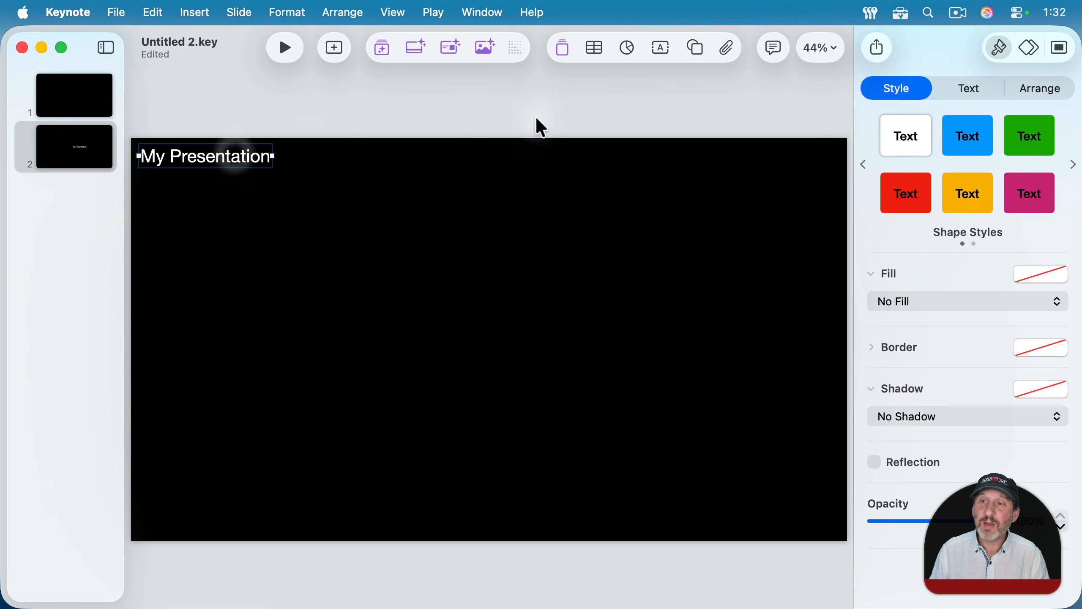
left_click(963, 91)
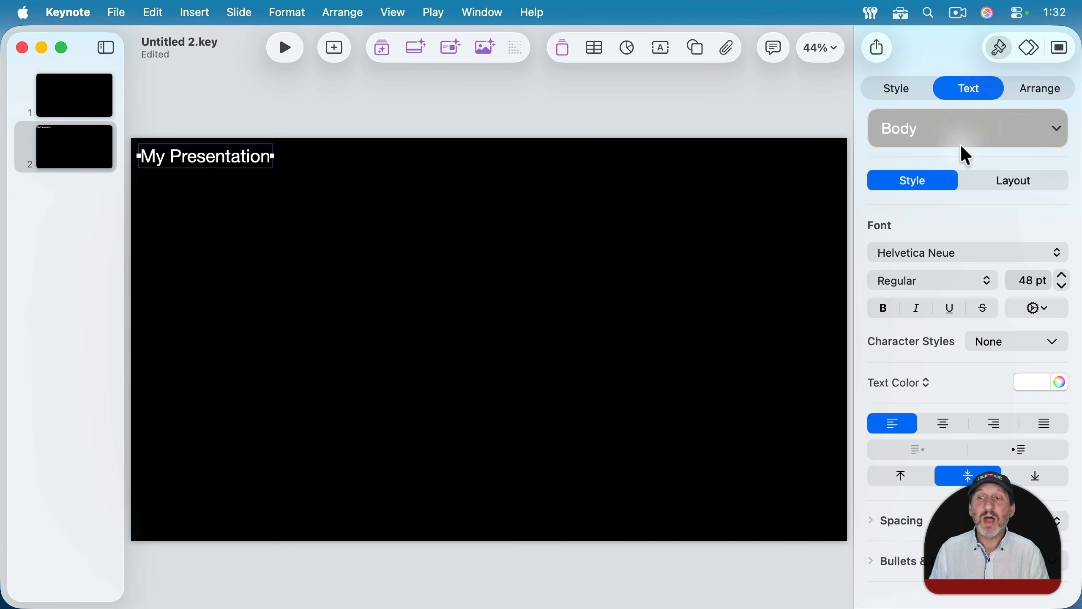
left_click(883, 307)
Insert a straight line and stretch it horizontally beneath the title text across nearly the full slide width
left_click(698, 48)
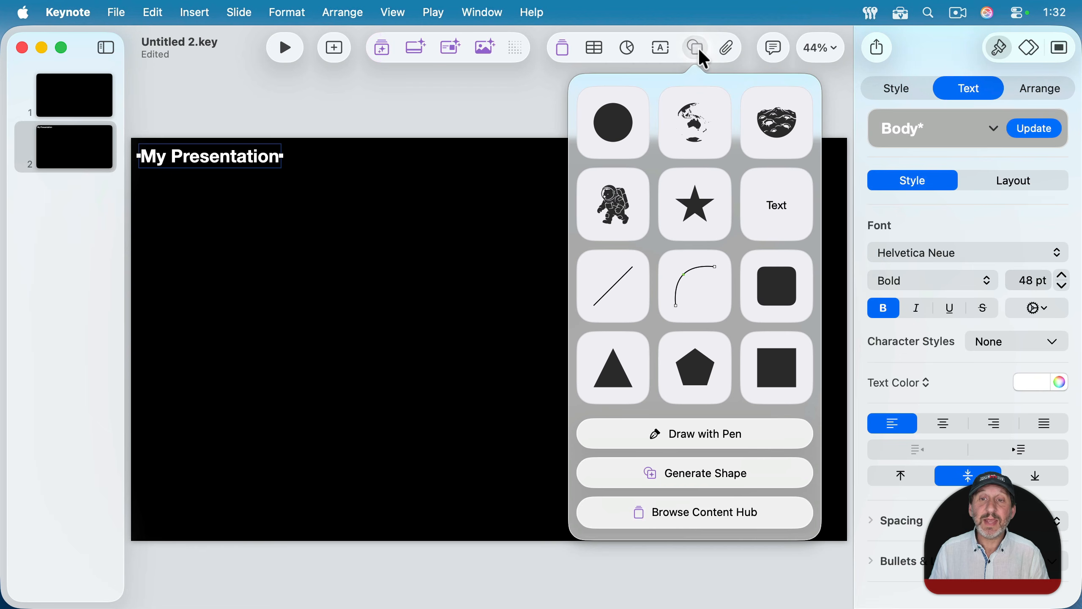
left_click(622, 296)
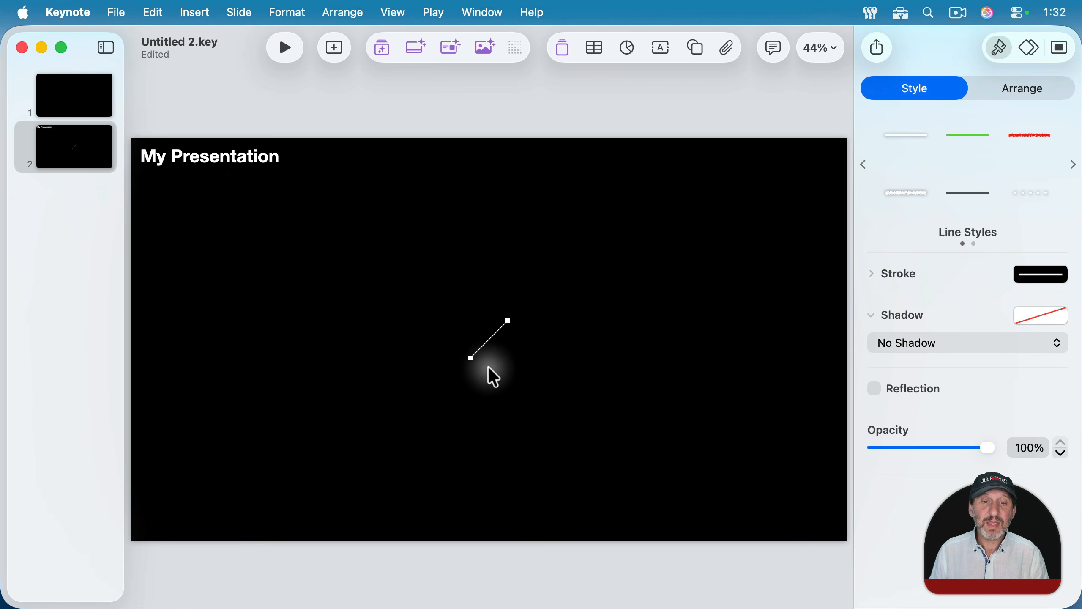
left_click_drag(469, 358, 138, 170)
left_click_drag(507, 321, 830, 170)
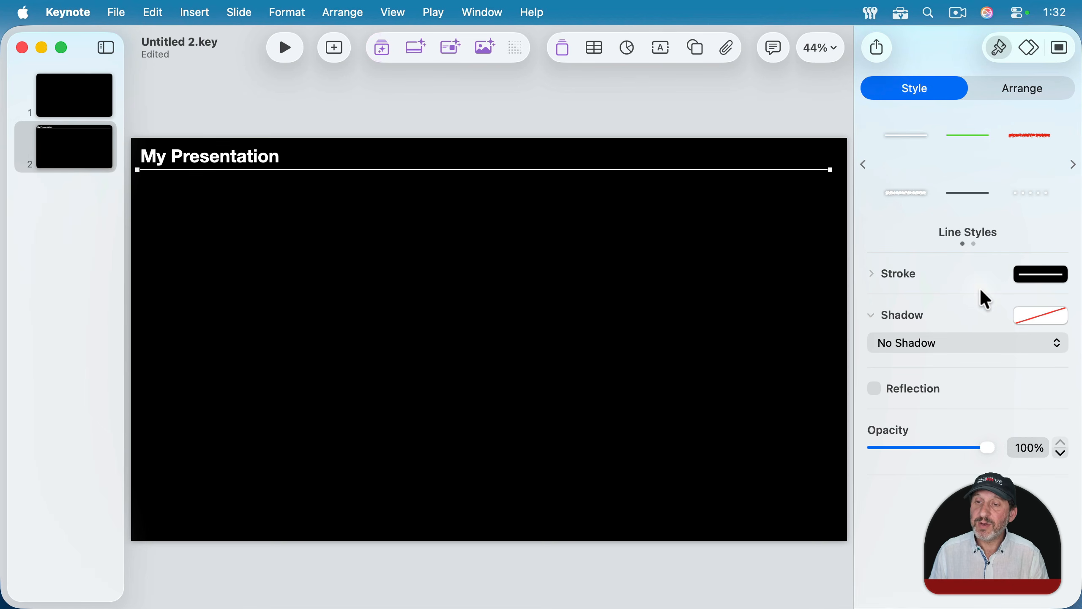
Set the stroke width of the line under the title to 6 pt
left_click(872, 275)
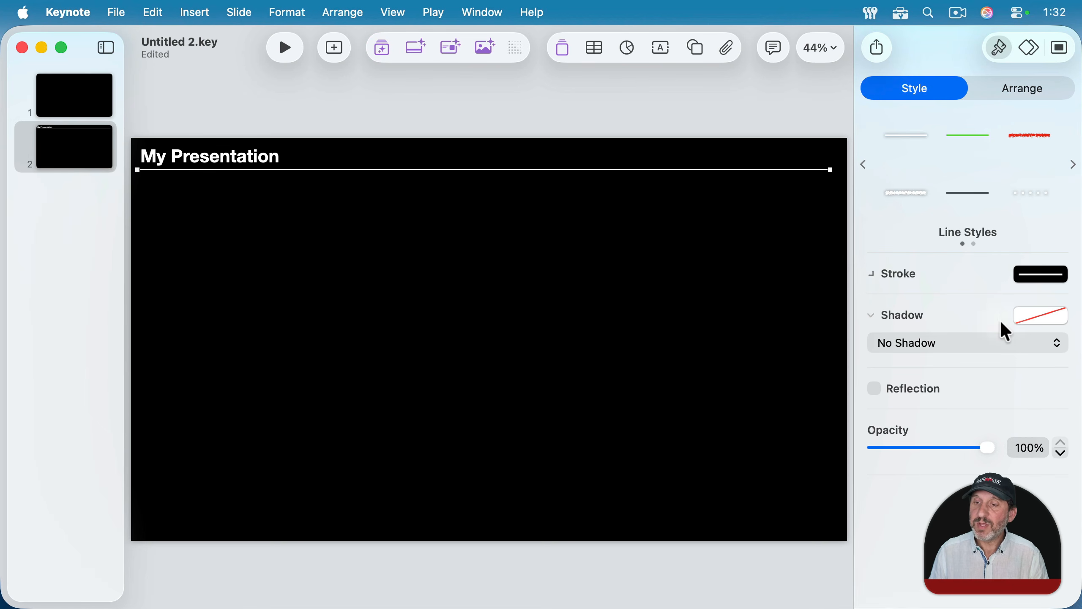
left_click(1062, 325)
left_click(1062, 325)
left_click(1062, 325)
left_click(1062, 325)
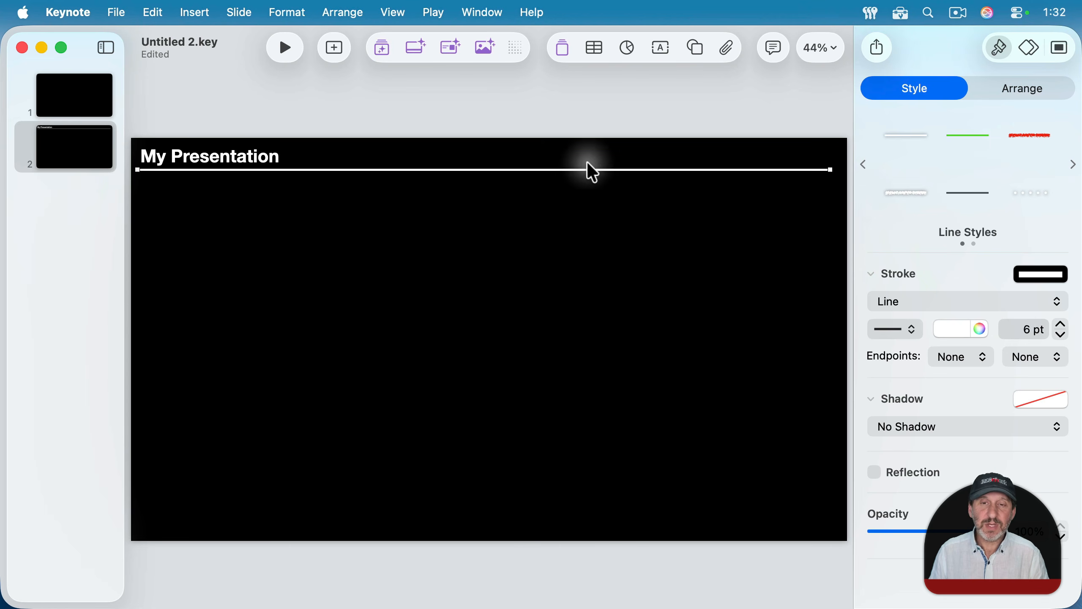
left_click(546, 112)
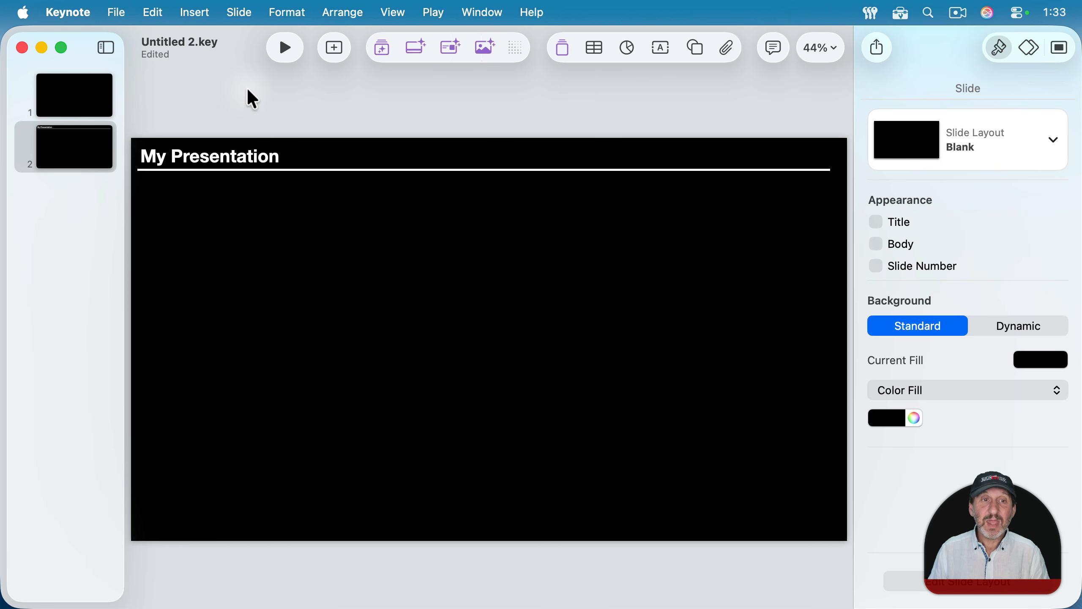
Add a third slide with the Blank layout and compare it with the title and line on slide 2
left_click(335, 49)
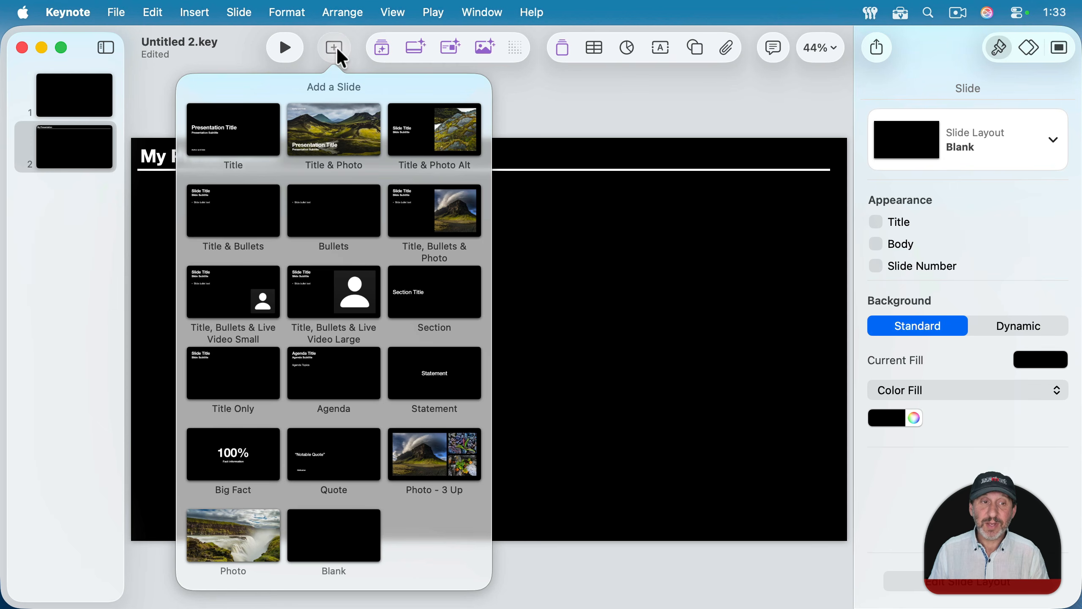
left_click(339, 518)
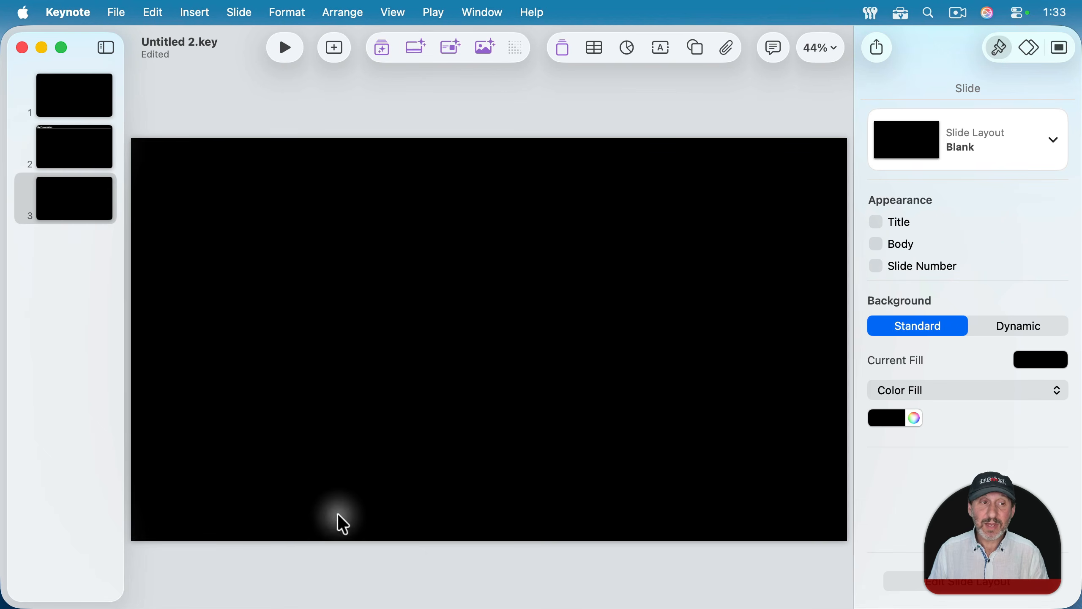
left_click(93, 150)
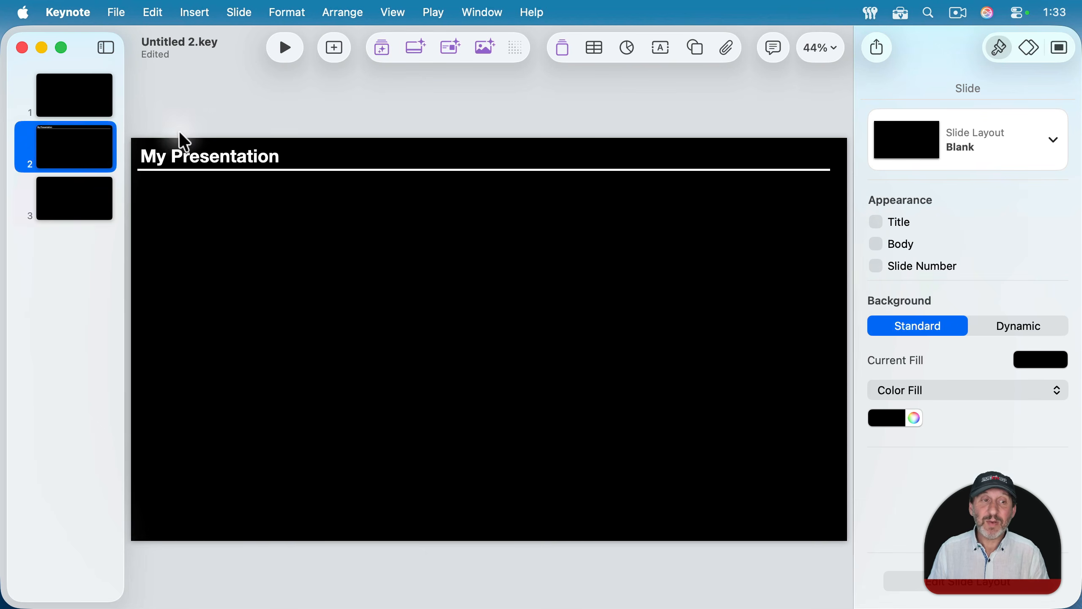
left_click_drag(180, 122, 285, 213)
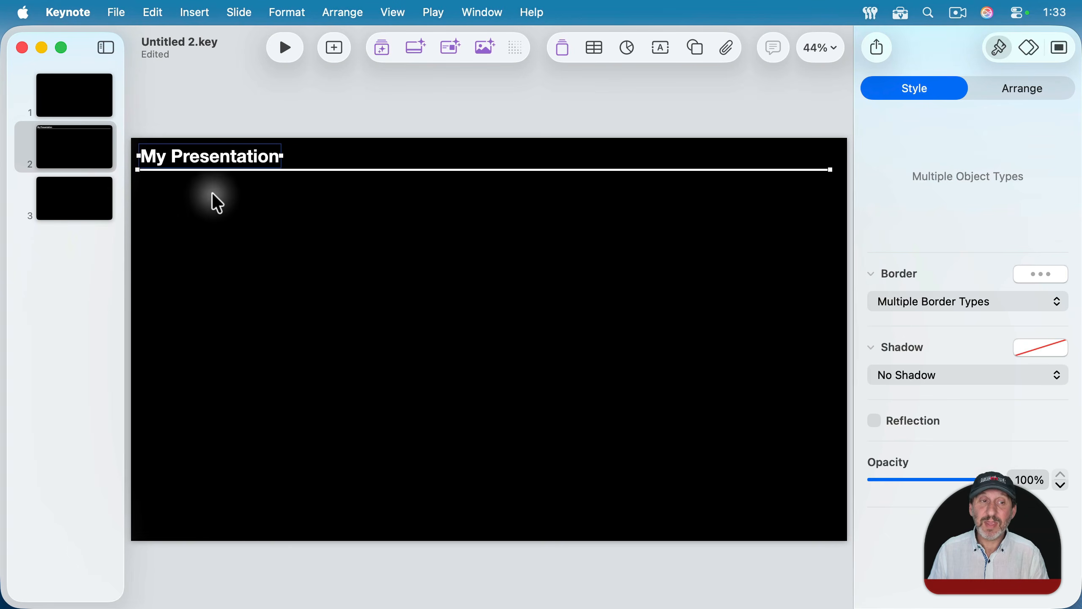
left_click(91, 213)
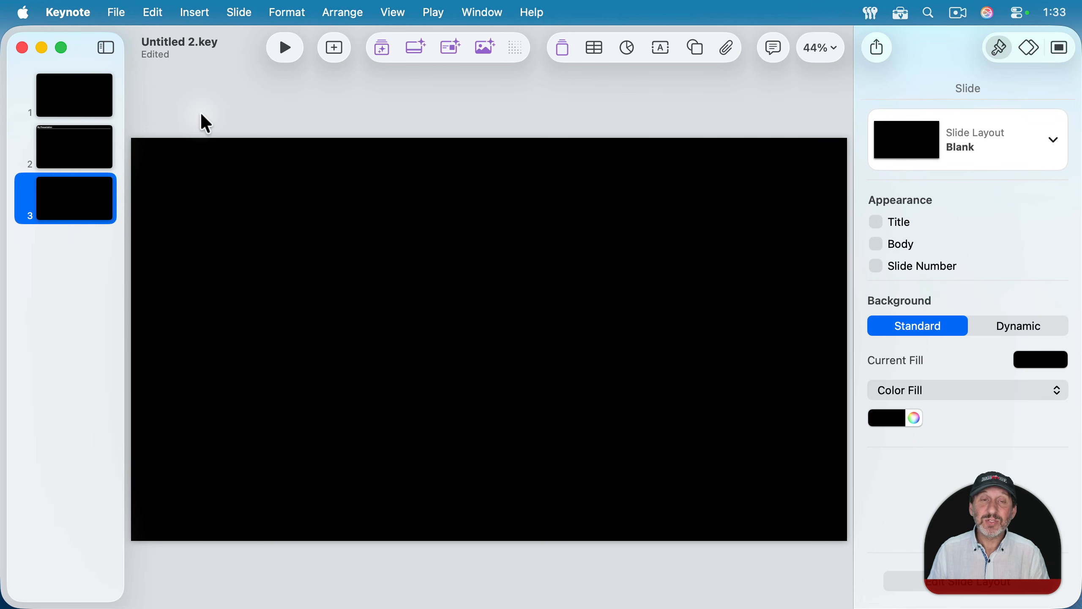
left_click(71, 146)
left_click(74, 193)
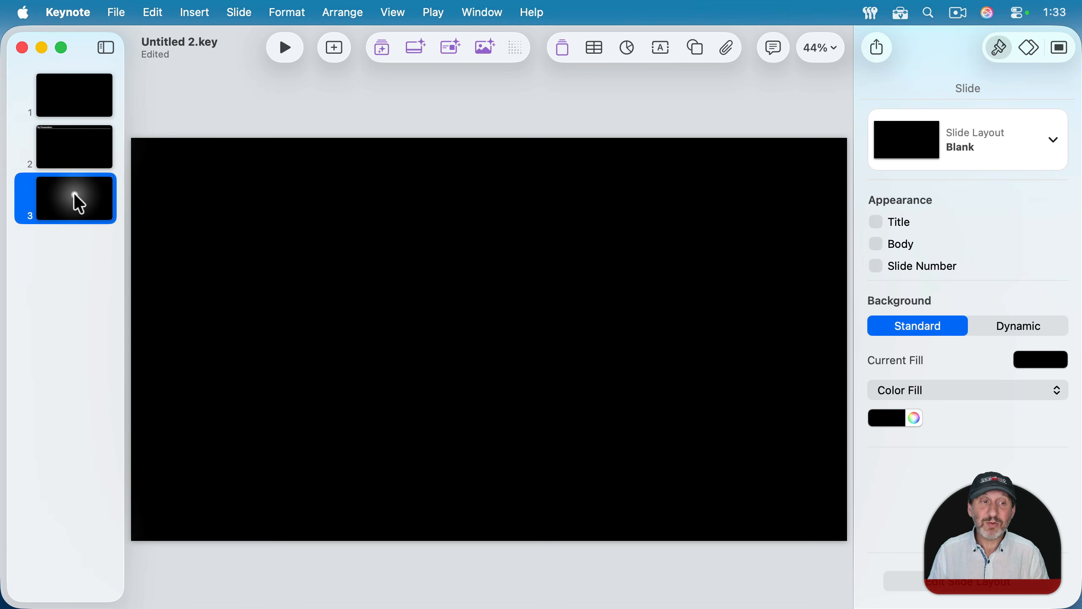
Copy the "My Presentation" text box and the line beneath it from slide 2
left_click(80, 149)
left_click(199, 157)
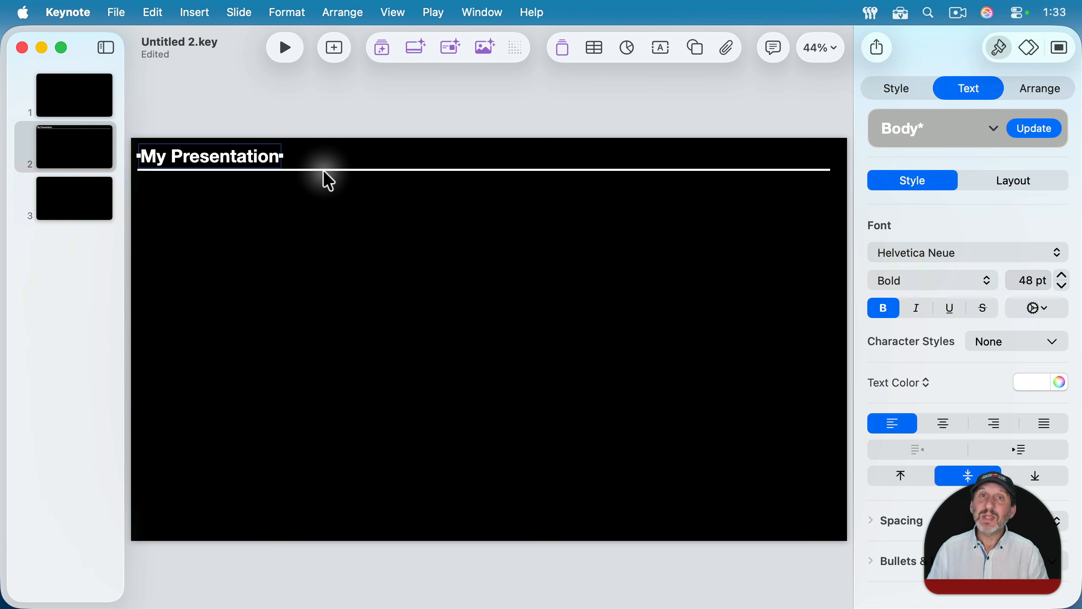
left_click_drag(212, 126, 440, 191)
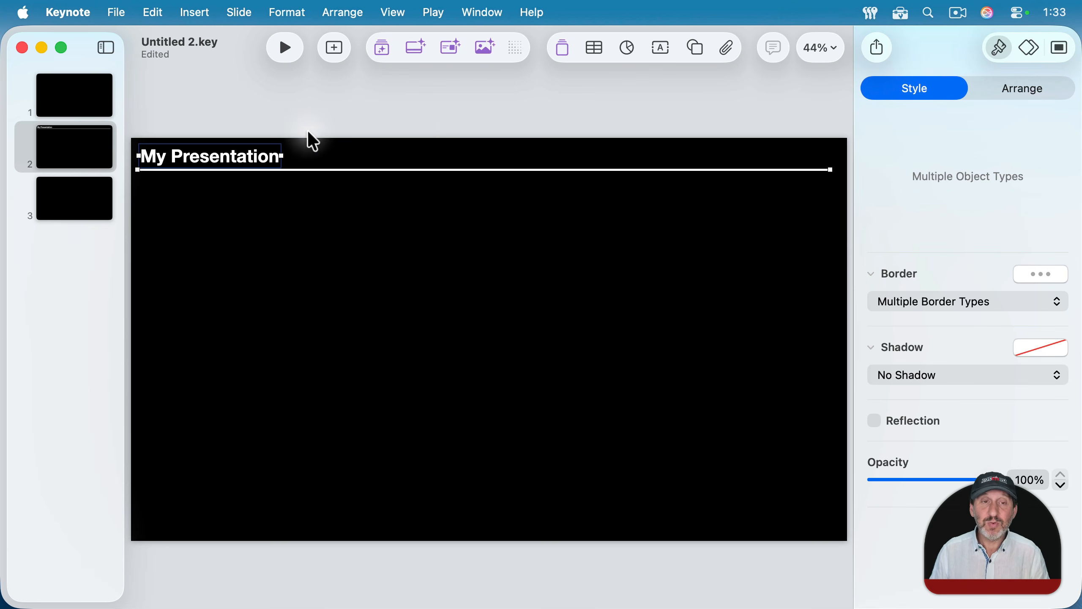
key("super+c")
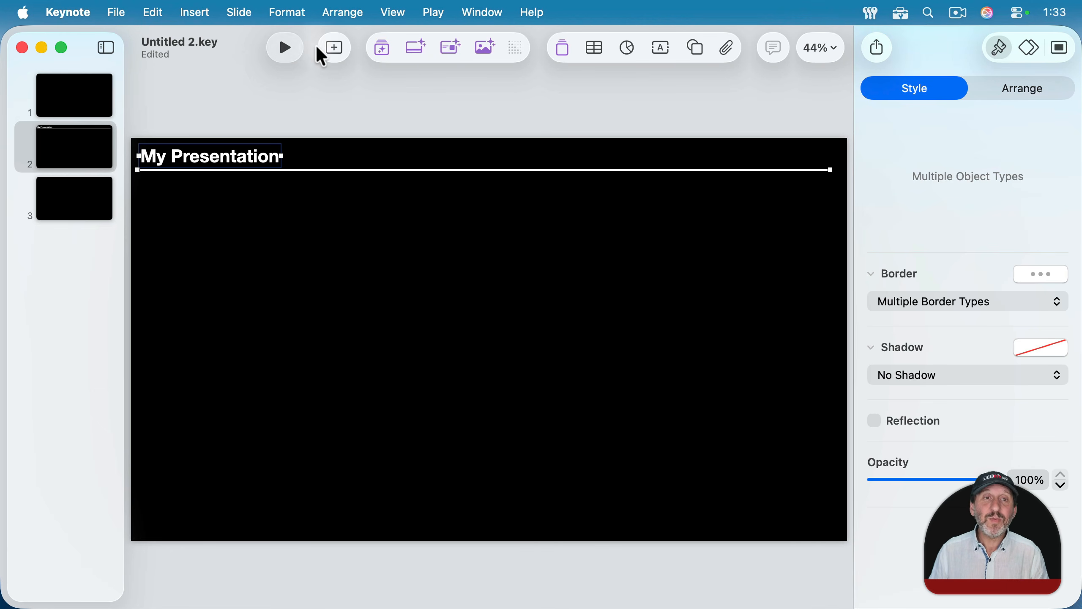
Switch the presentation to slide layout editing
left_click(395, 13)
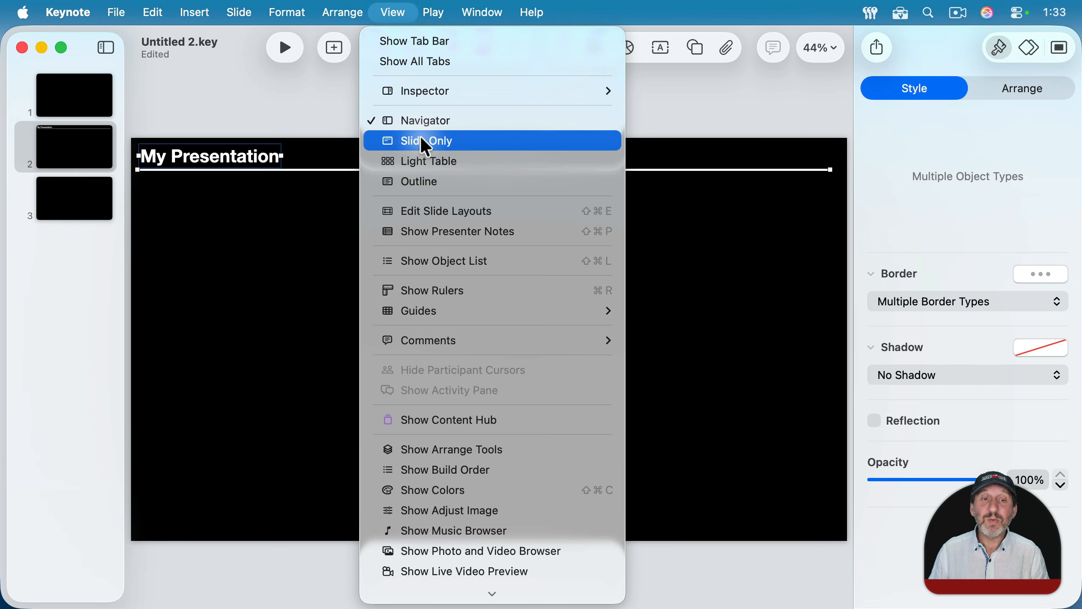
left_click(438, 210)
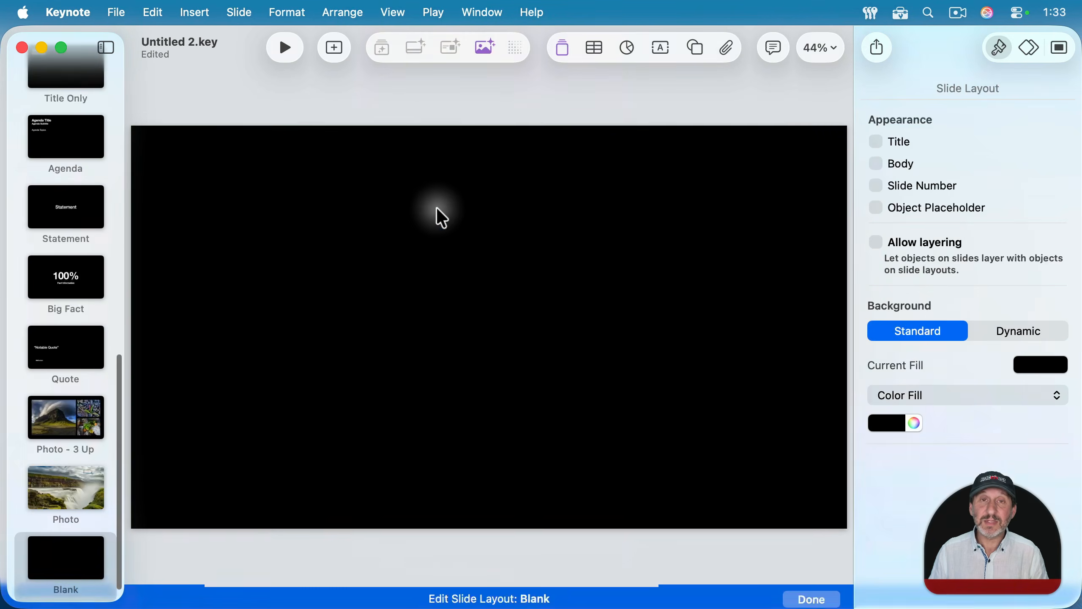
Look through the available slide layouts, including Statement, Big Fact, Quote, Photo - 3 Up and Blank
scroll(71, 211, "up", 5)
scroll(71, 211, "up", 10)
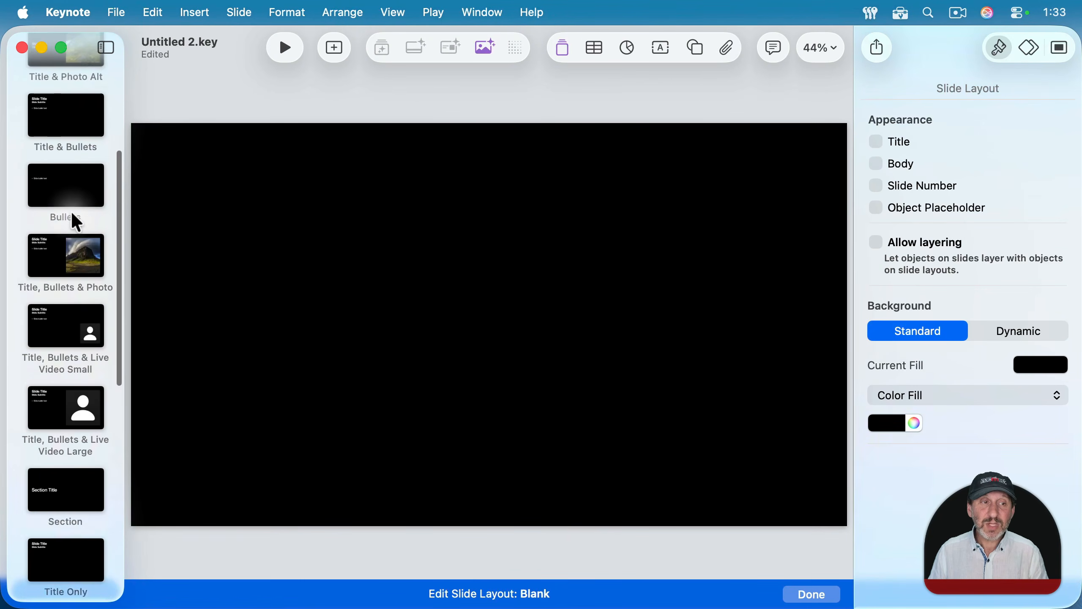
scroll(68, 268, "down", 10)
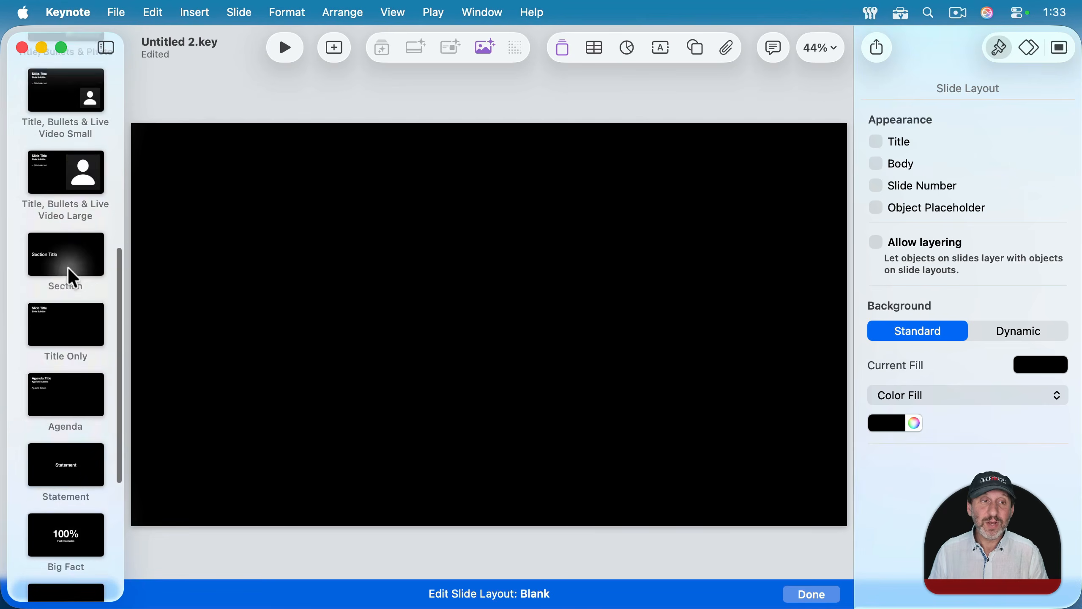
left_click(68, 209)
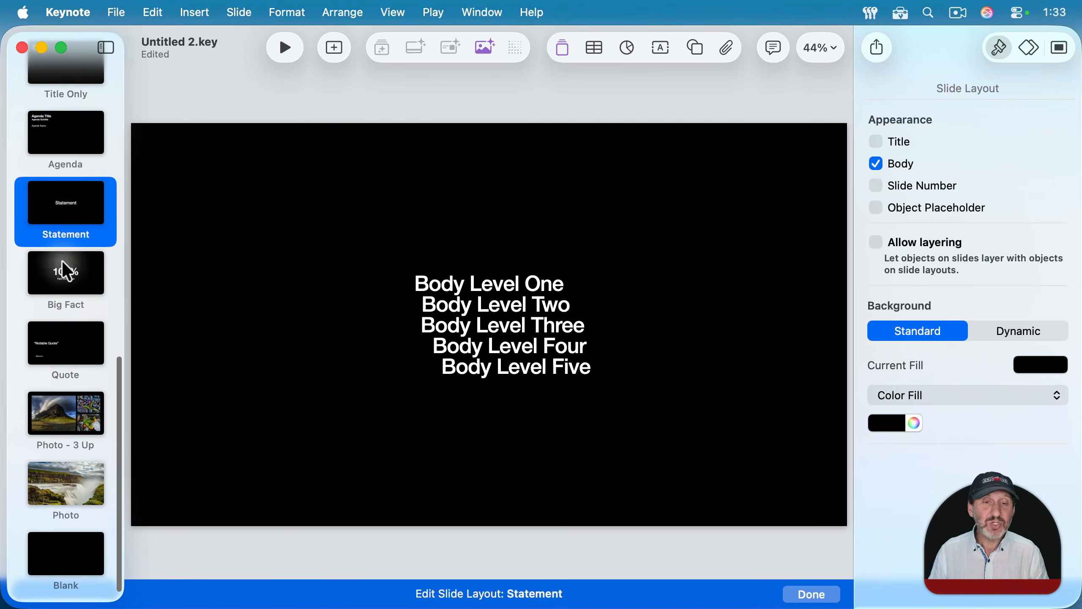
left_click(60, 277)
left_click(56, 345)
left_click(54, 406)
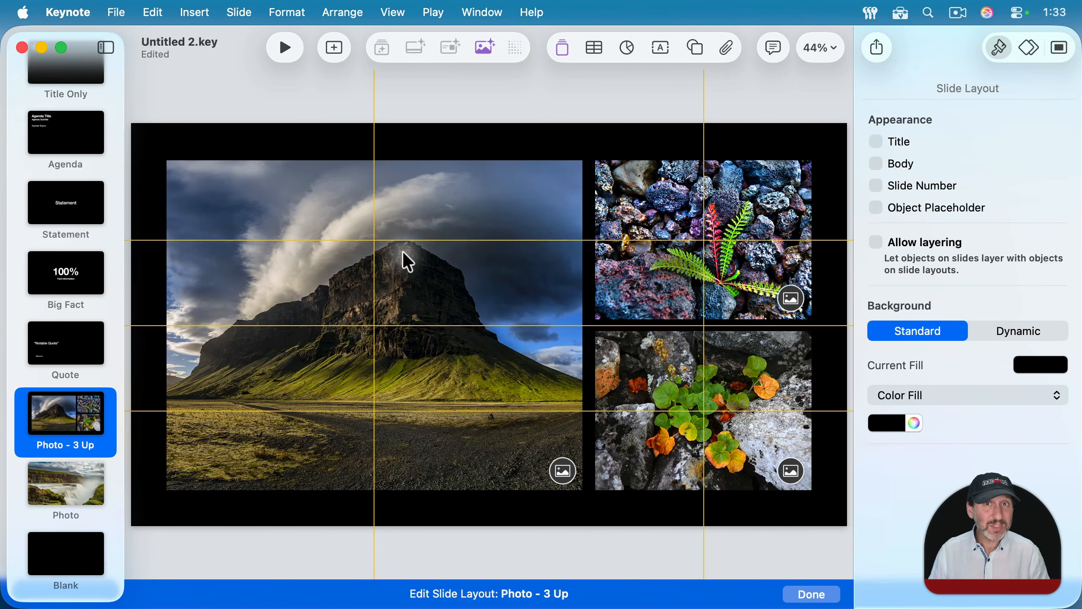
scroll(52, 510, "down", 2)
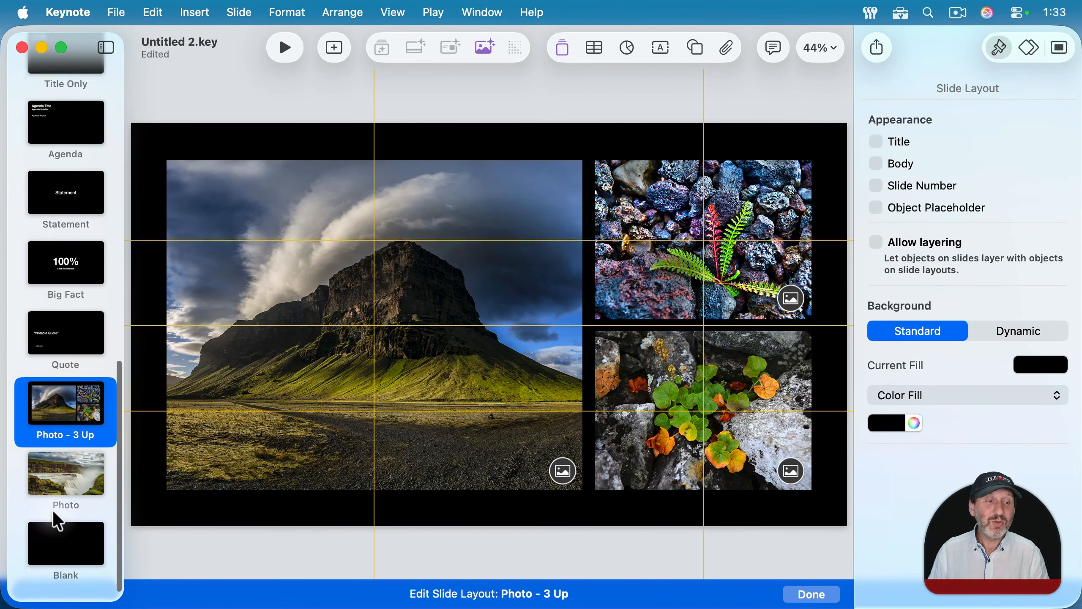
left_click(68, 543)
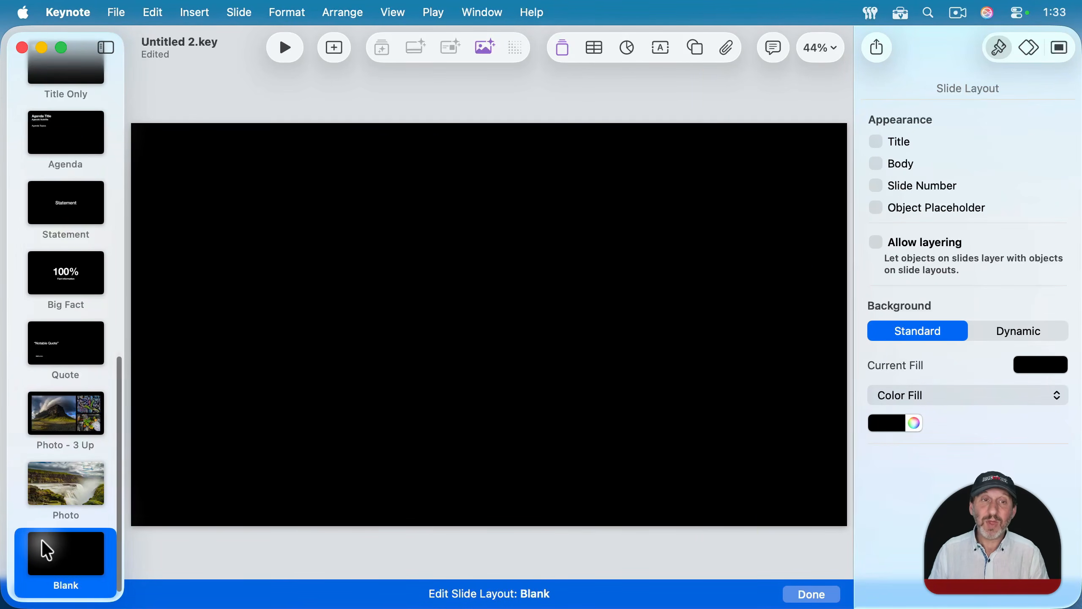
Add a new slide layout based on Blank, rename it "Standard" and select it
left_click(335, 49)
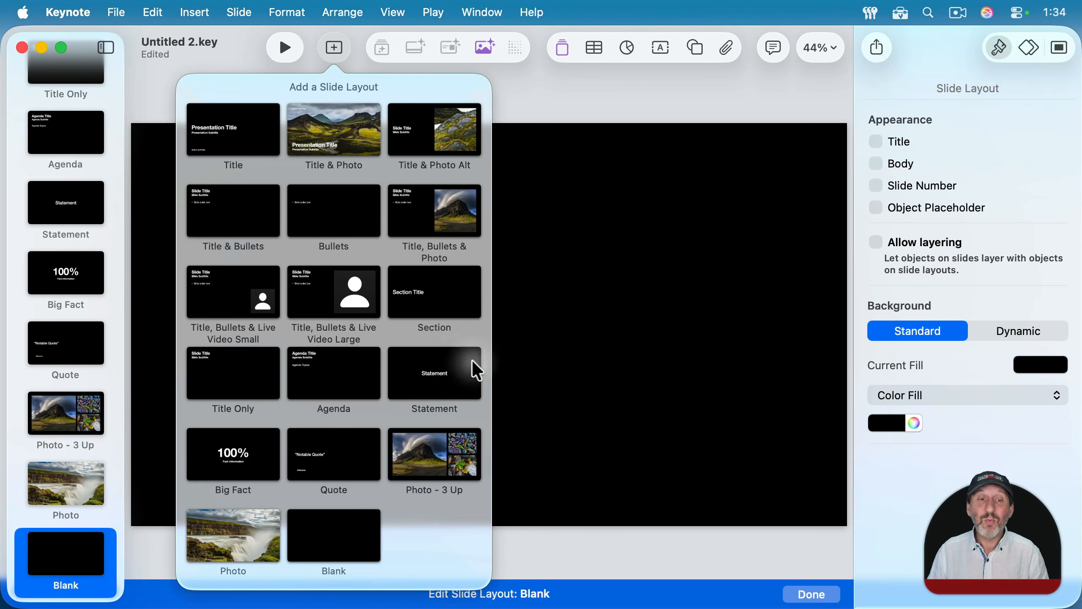
left_click(326, 533)
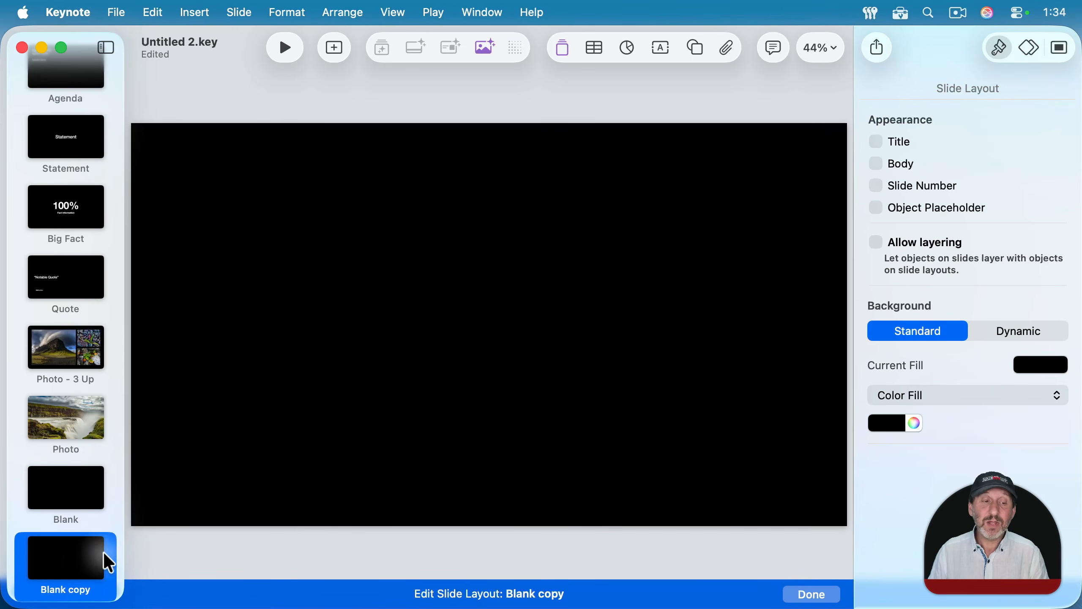
double_click(60, 591)
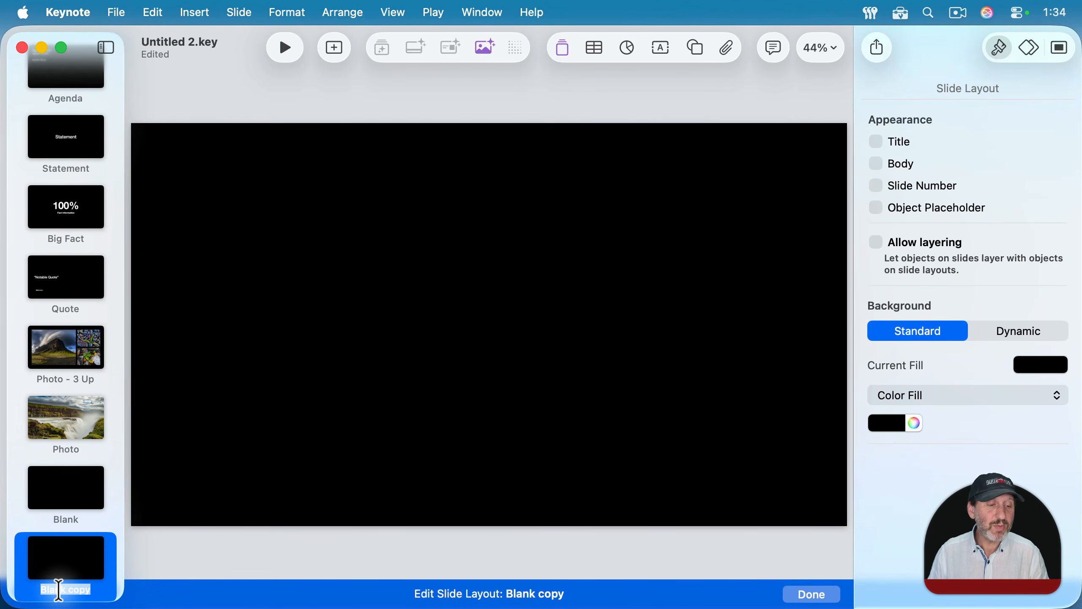
key("shift")
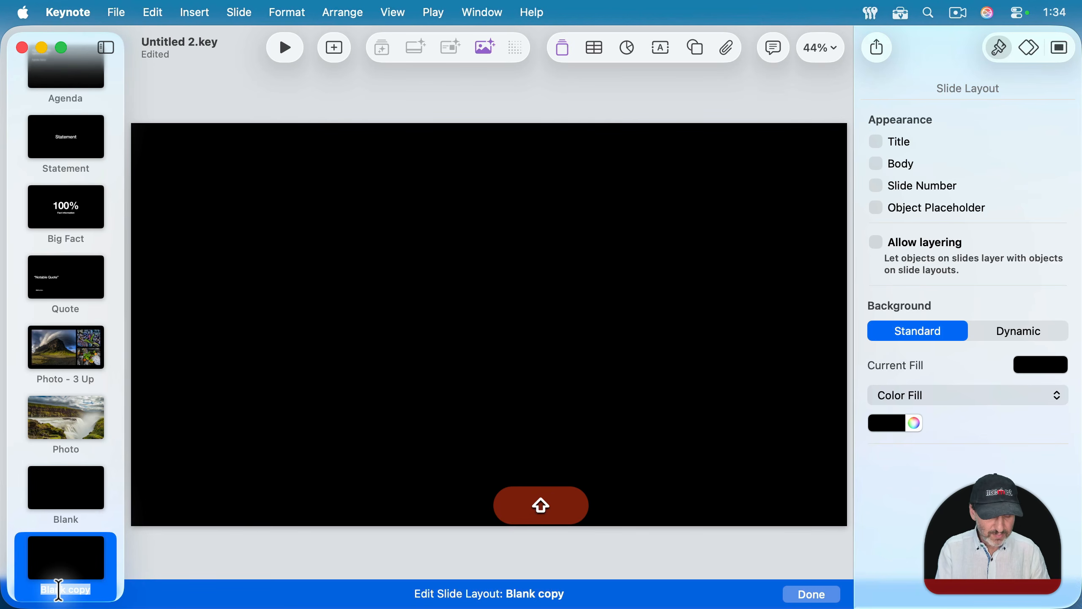
type("Standa")
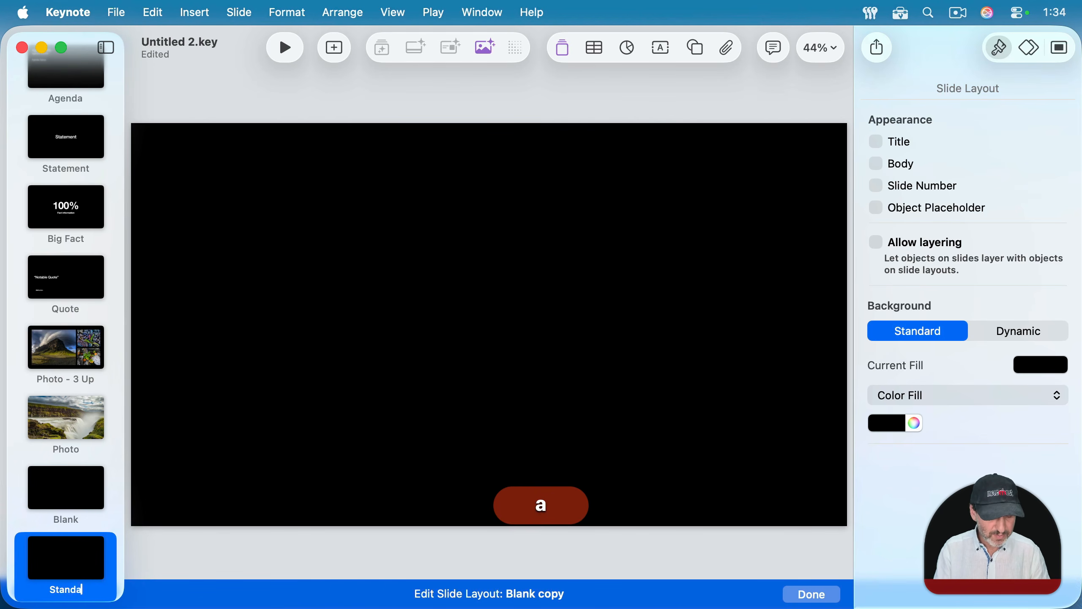
type("rd")
key("Return")
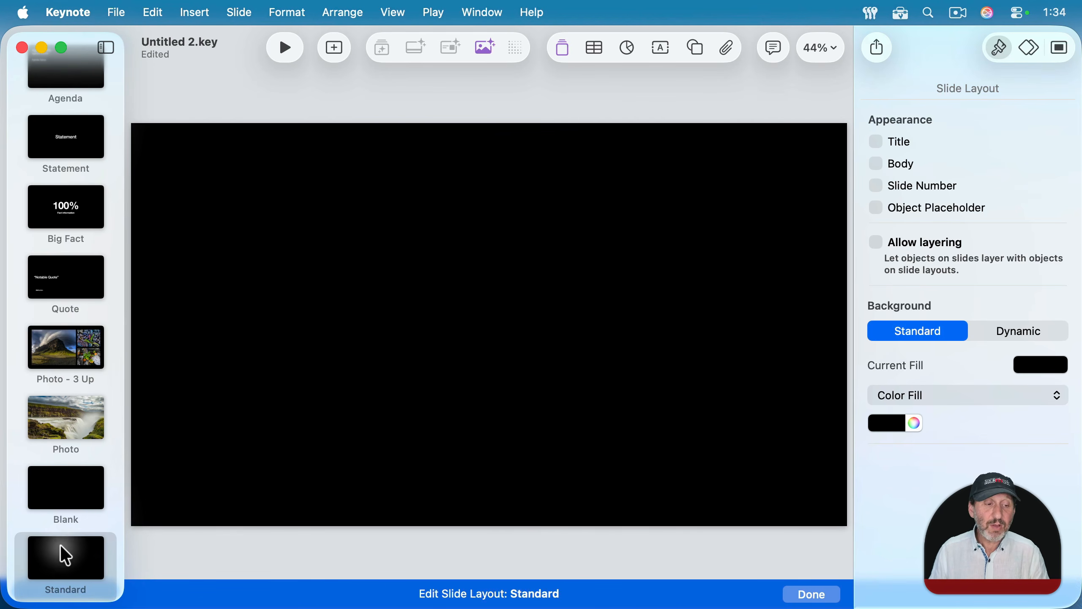
left_click(64, 554)
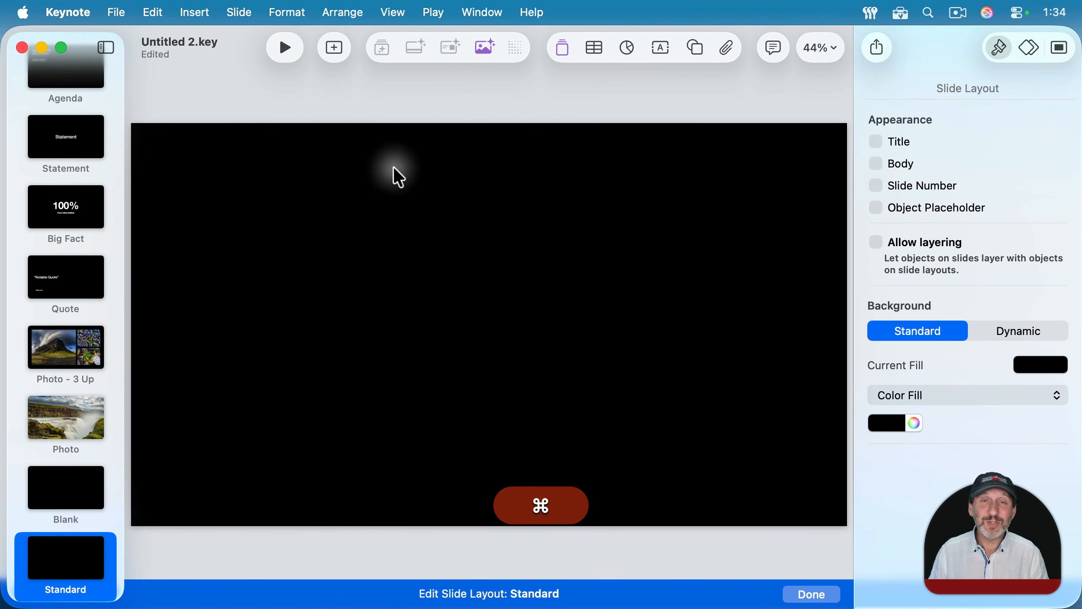
Paste the copied title text and header line onto the Standard layout and finish editing slide layouts
key("cmd+v")
left_click(330, 113)
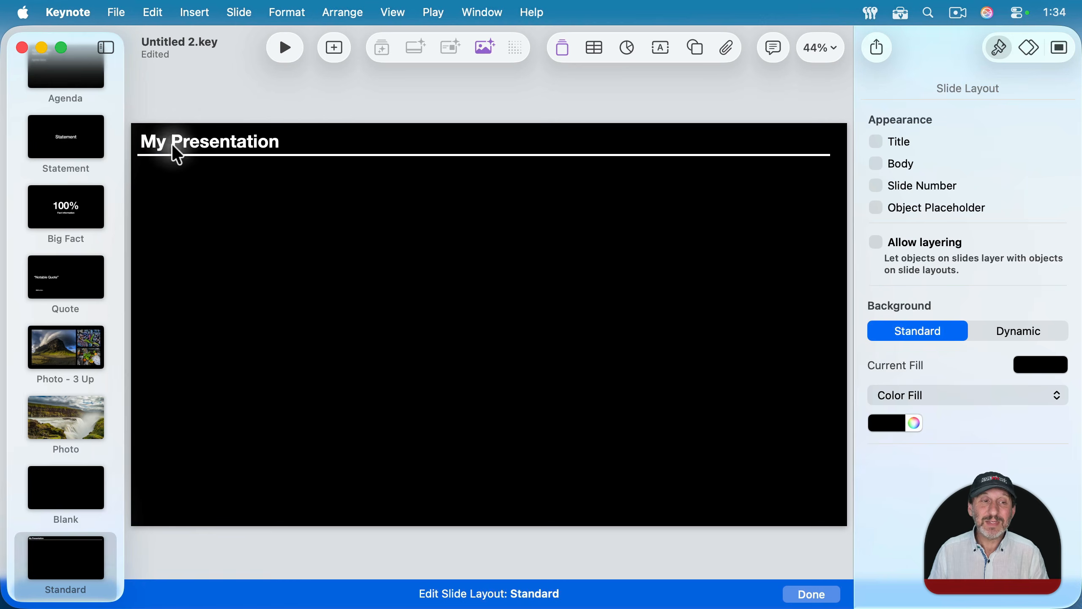
left_click(48, 562)
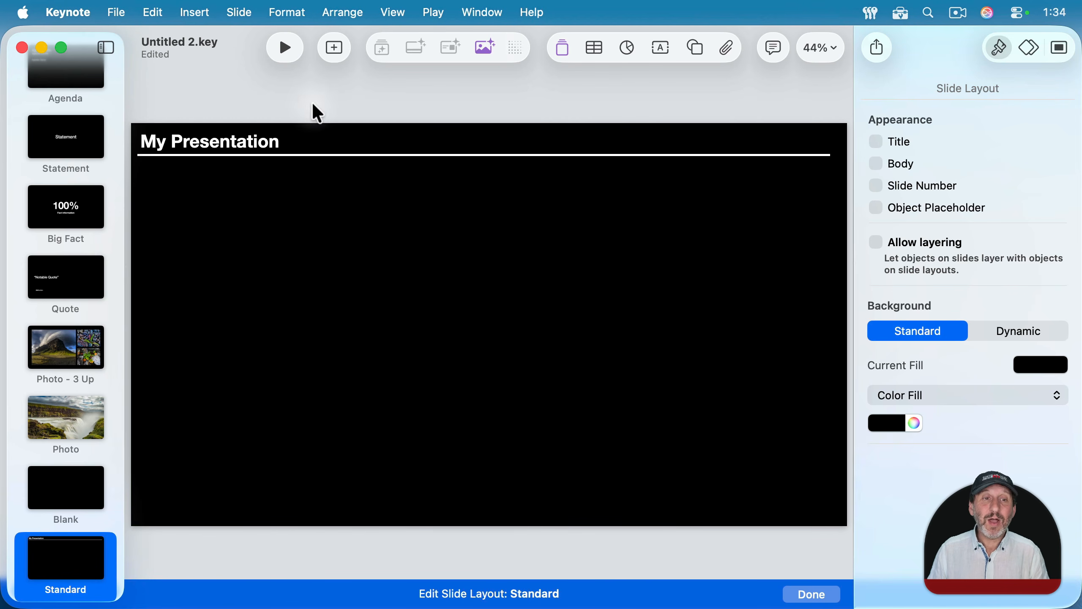
left_click(811, 596)
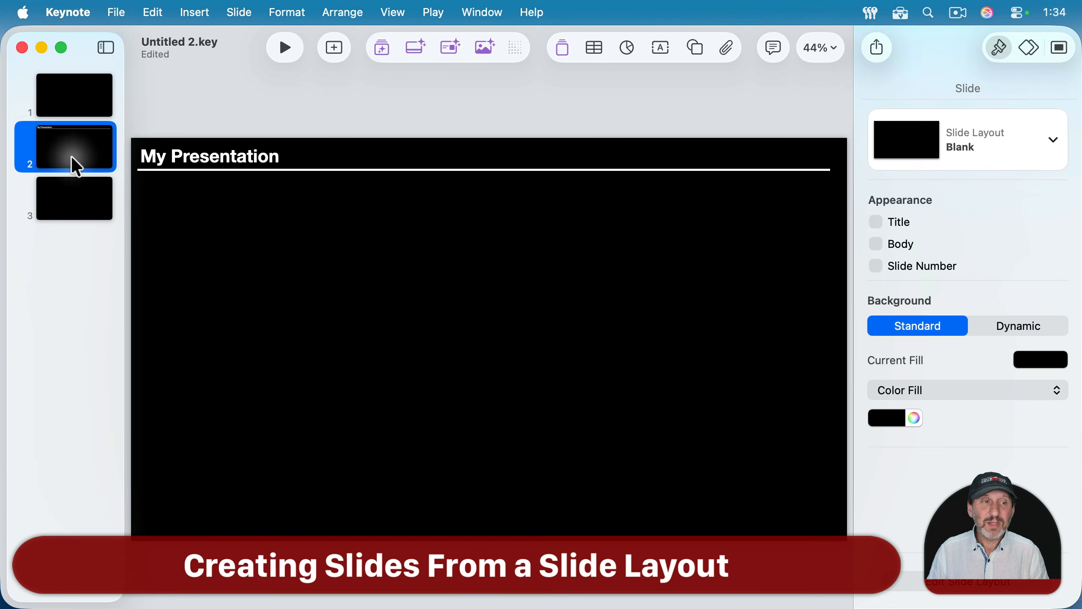
Delete slides 2 and 3 so that only the title slide is kept
left_click(83, 205)
key("BackSpace")
key("BackSpace")
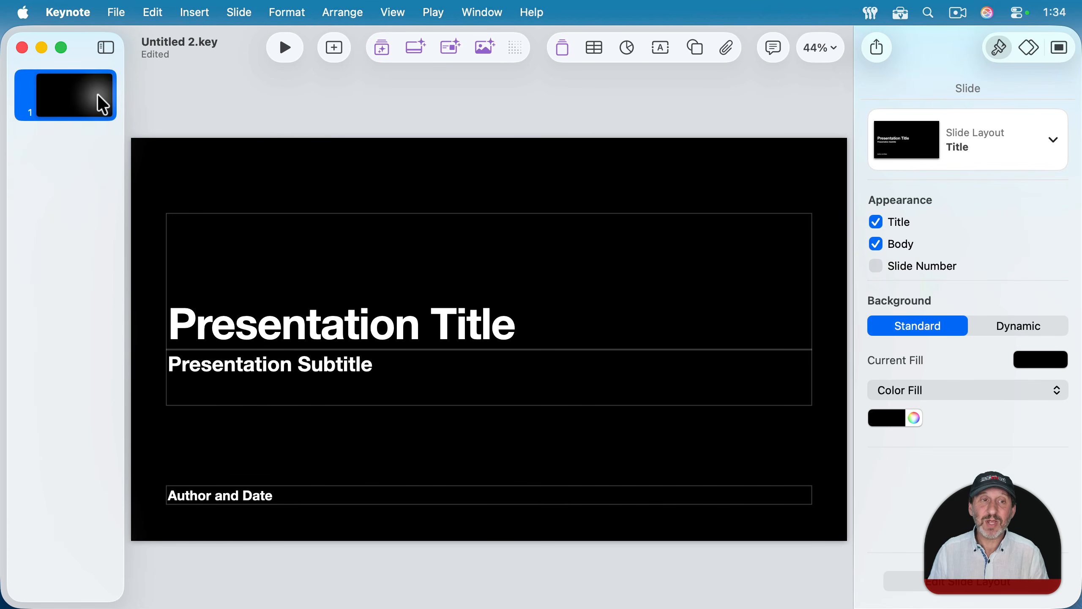
Add a new slide based on the Standard layout and test whether its header text can be selected
left_click(333, 48)
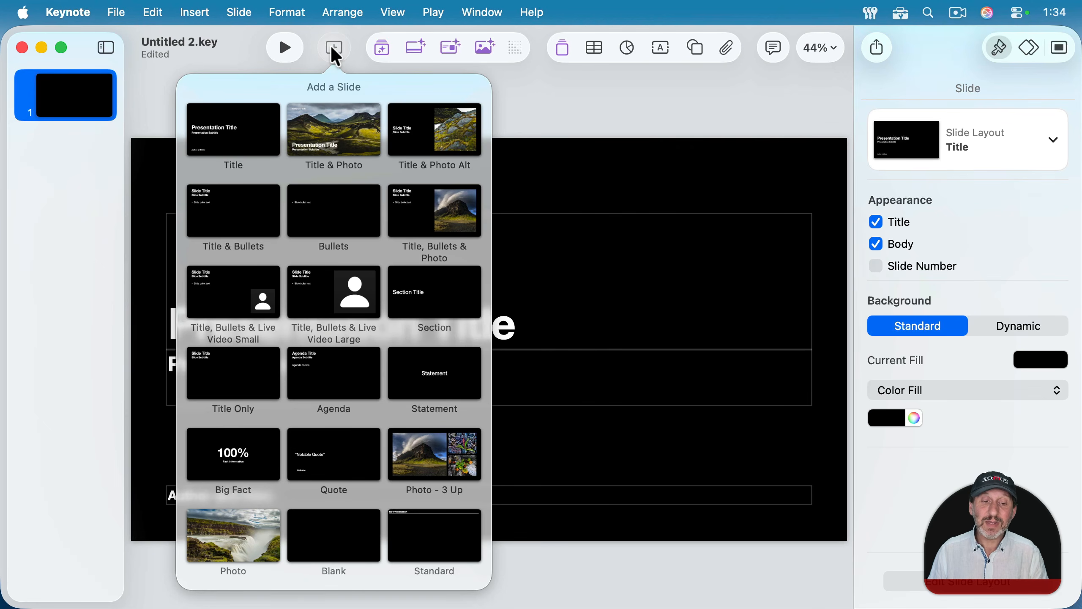
left_click(434, 540)
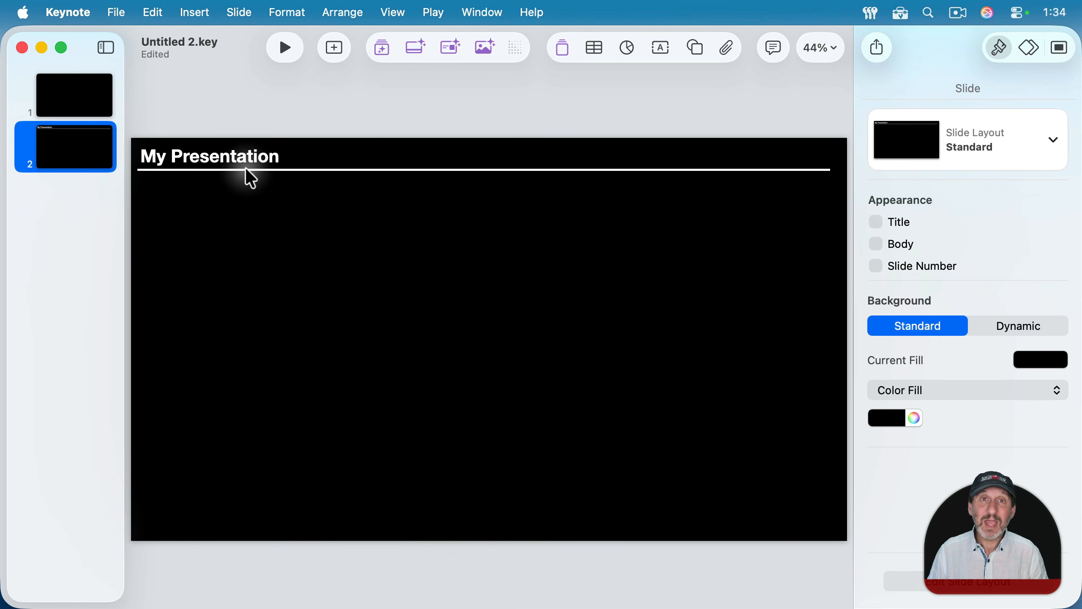
left_click(202, 161)
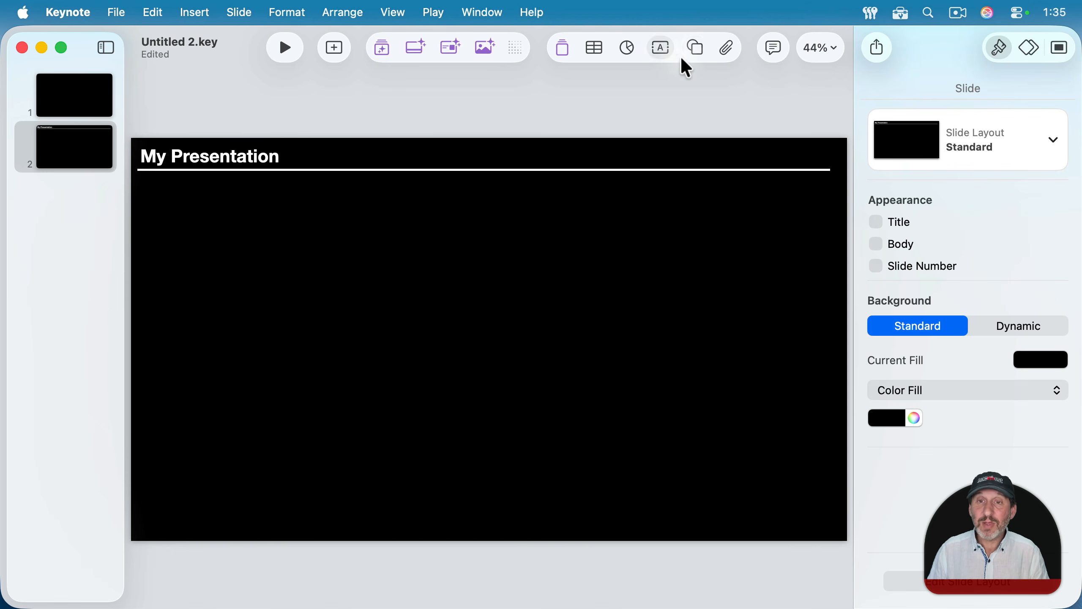
Insert a star shape on slide 2, enlarge it and center it on the slide
left_click(693, 49)
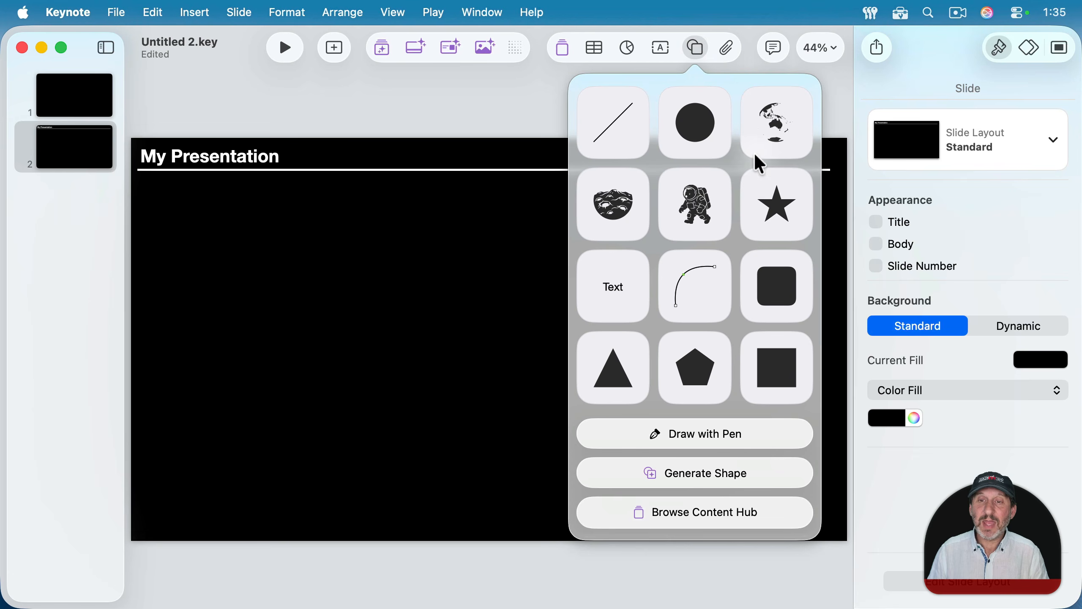
left_click(779, 206)
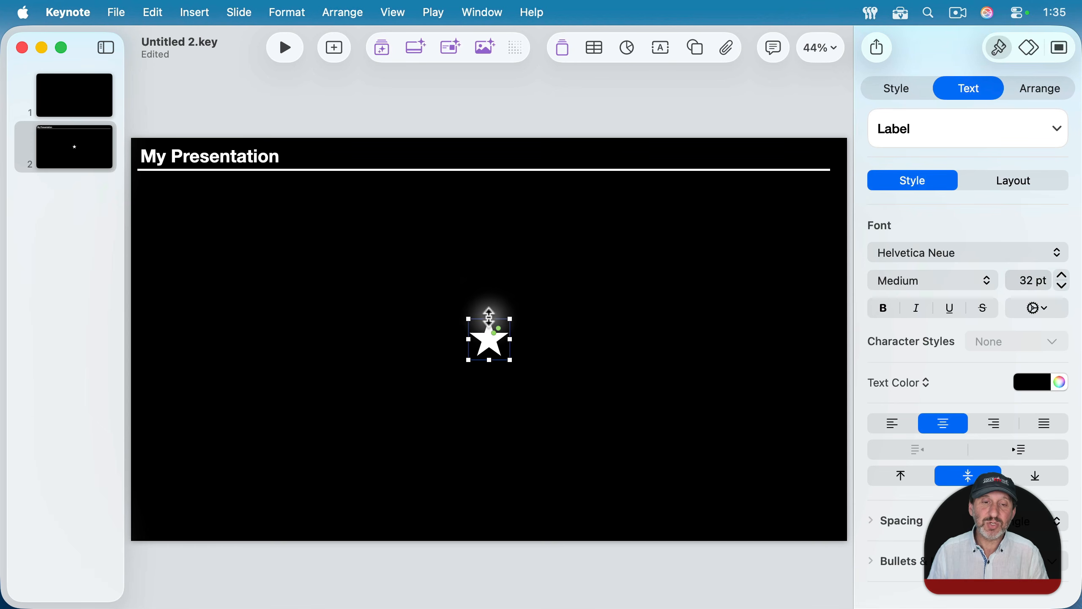
left_click_drag(488, 314, 488, 230)
left_click_drag(466, 295, 374, 295)
left_click_drag(443, 314, 491, 362)
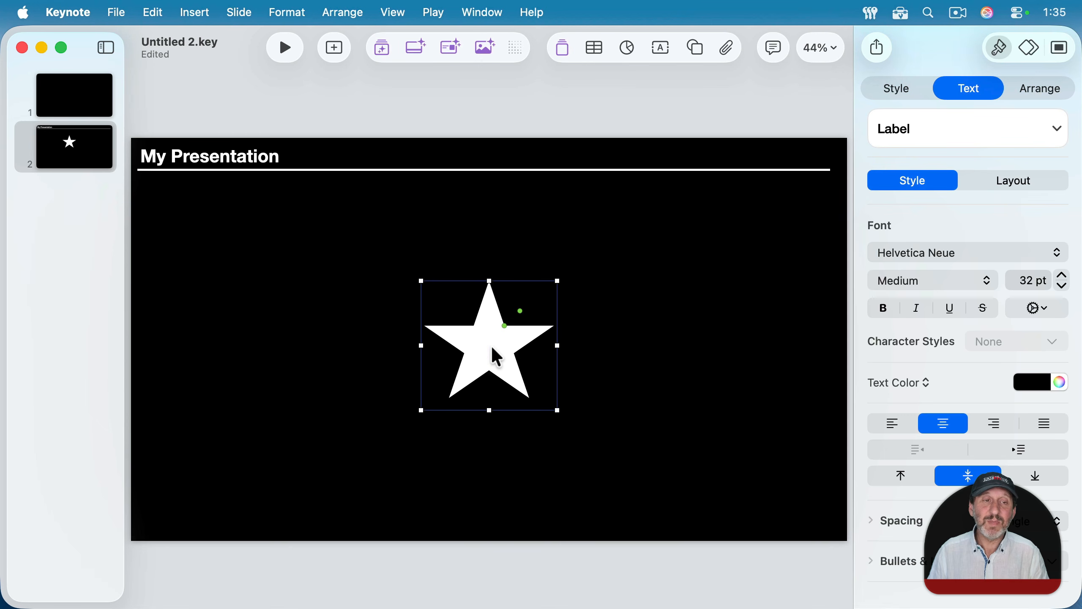
Add another slide based on the Standard layout and place an enlarged 2D pie chart in its center
left_click(328, 51)
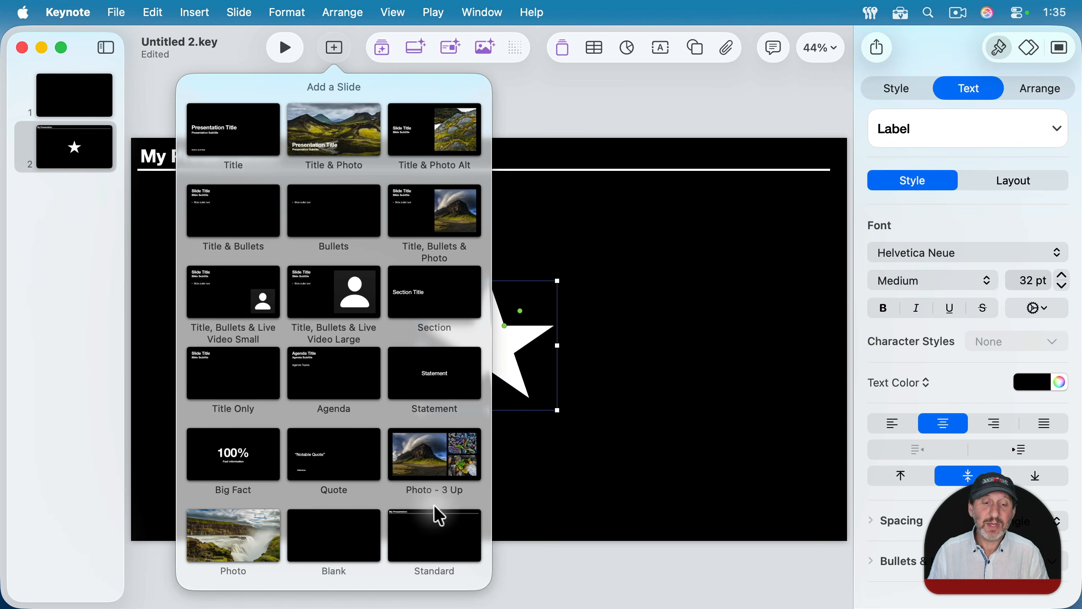
left_click(430, 547)
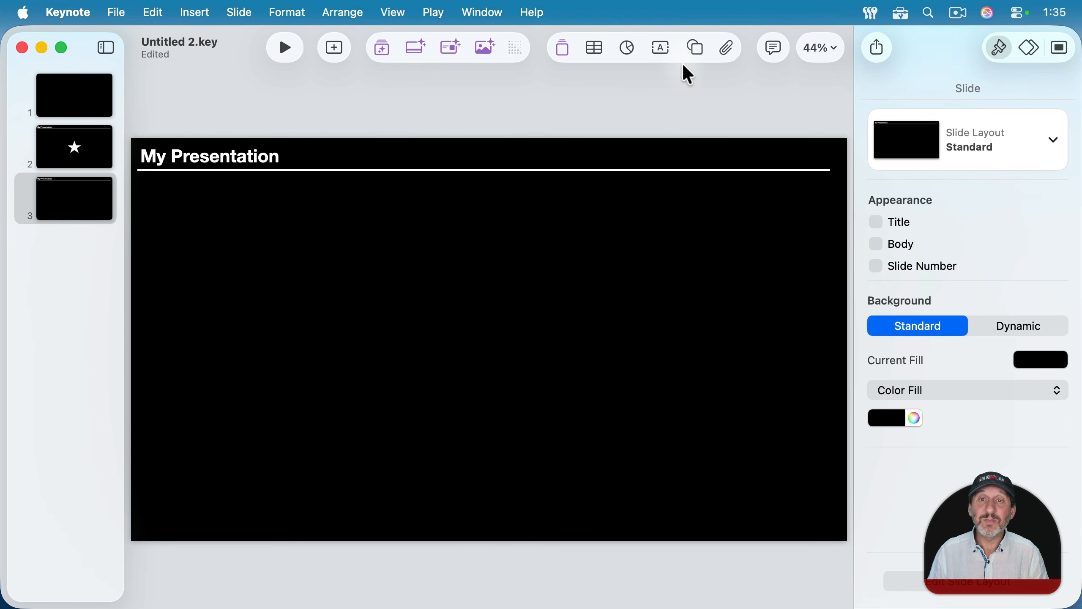
left_click(633, 47)
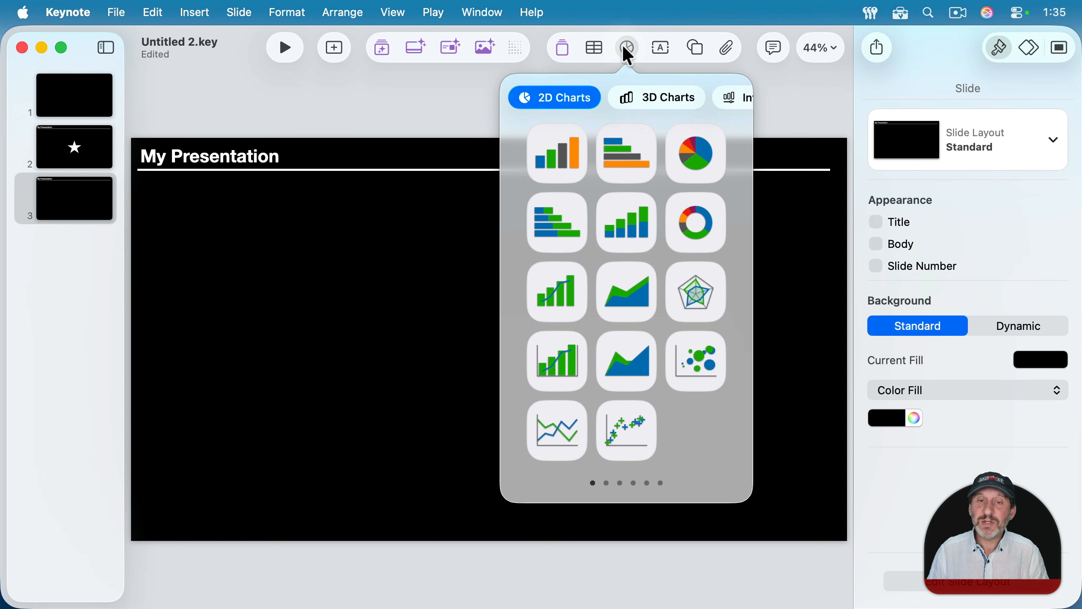
left_click(695, 154)
left_click_drag(606, 328, 454, 316)
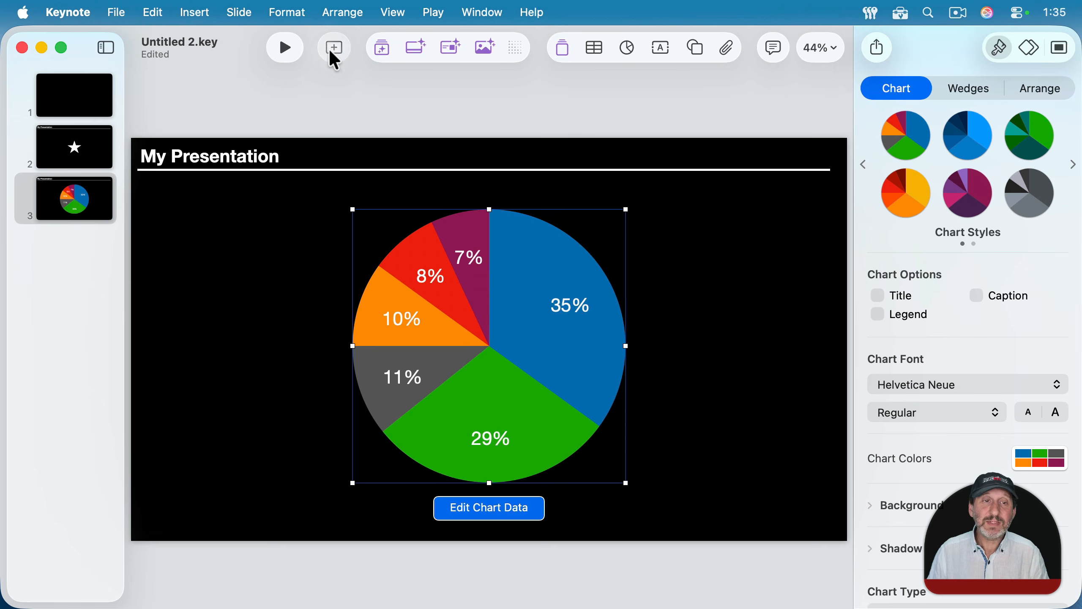
Add a fourth slide based on the Standard layout with a text box reading "Something"
left_click(331, 48)
left_click(429, 544)
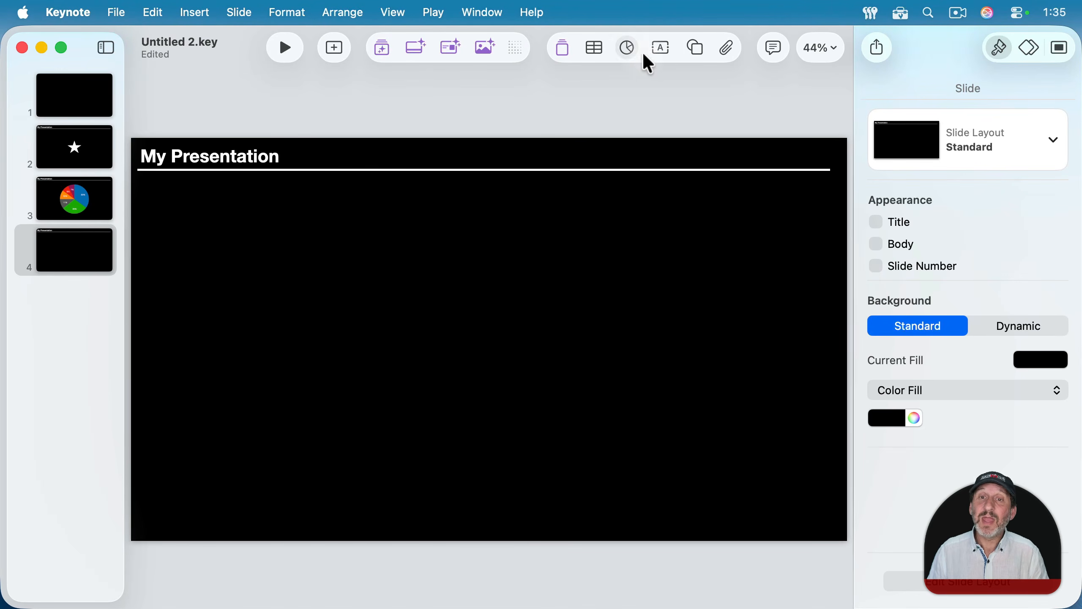
left_click(660, 49)
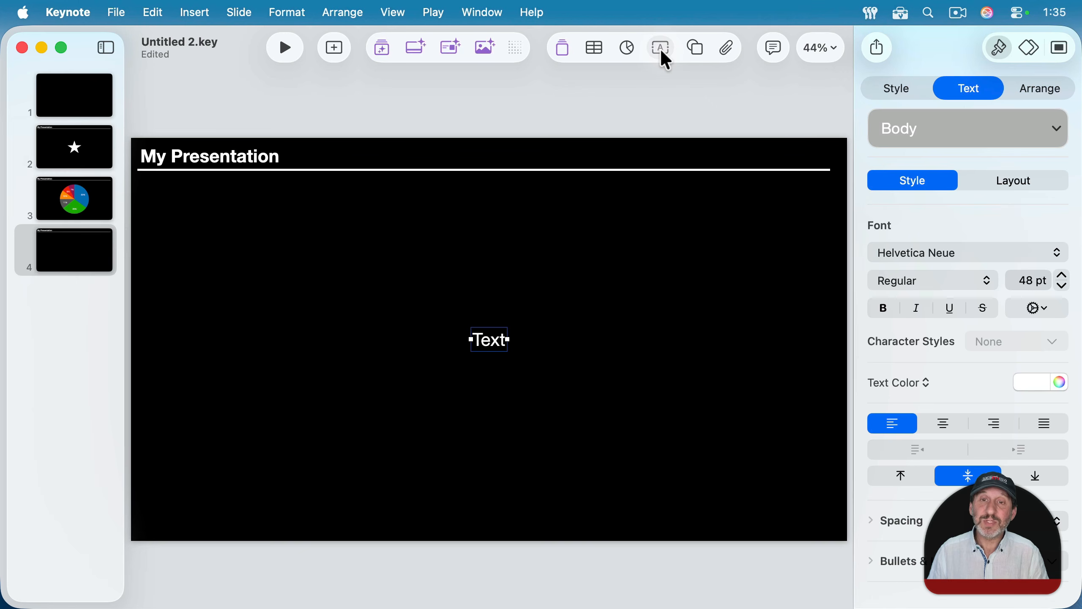
double_click(485, 337)
type("Something")
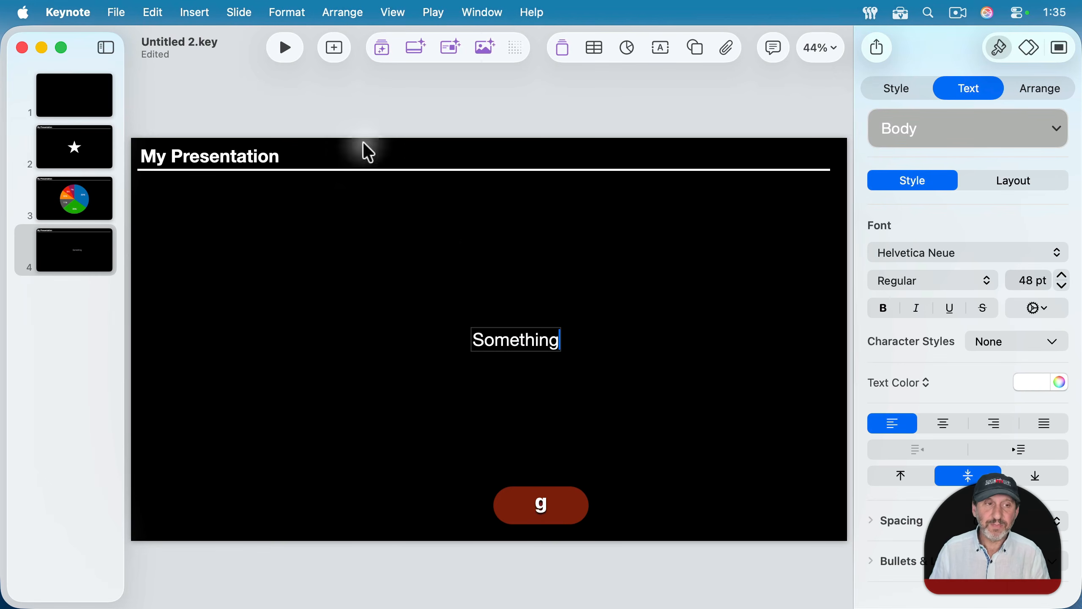
left_click(307, 102)
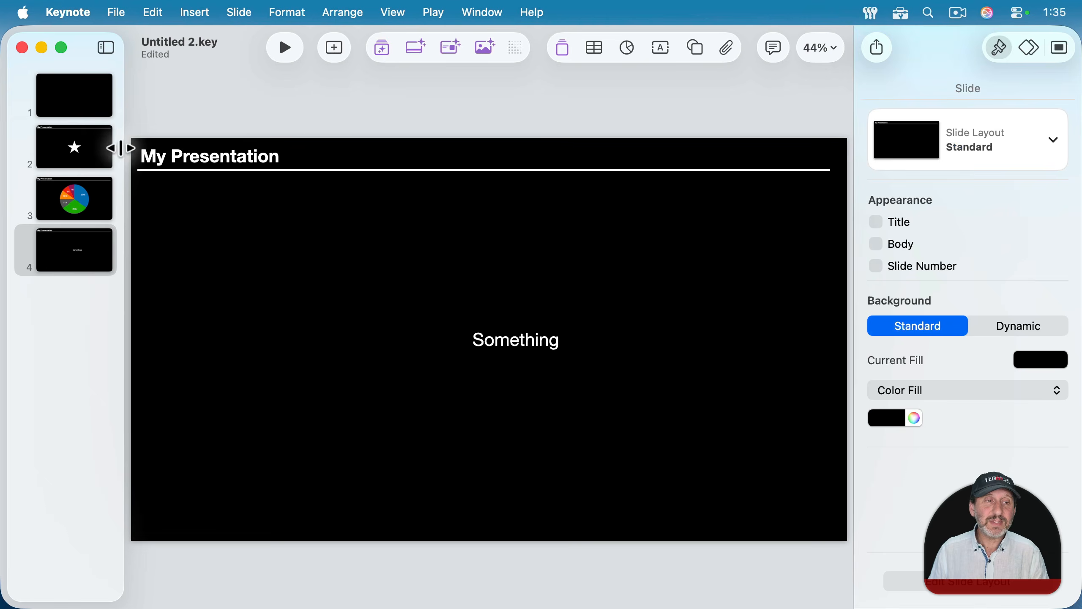
Go through slides 2 to 4 to compare the header on each
left_click(112, 155)
left_click(105, 199)
left_click(95, 251)
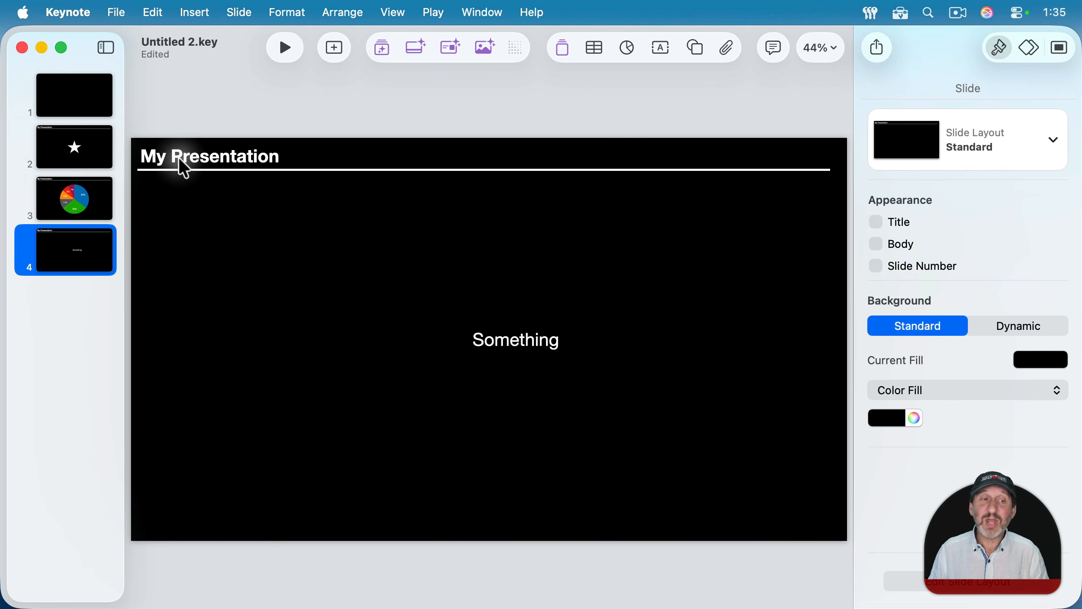
left_click(76, 196)
left_click(87, 148)
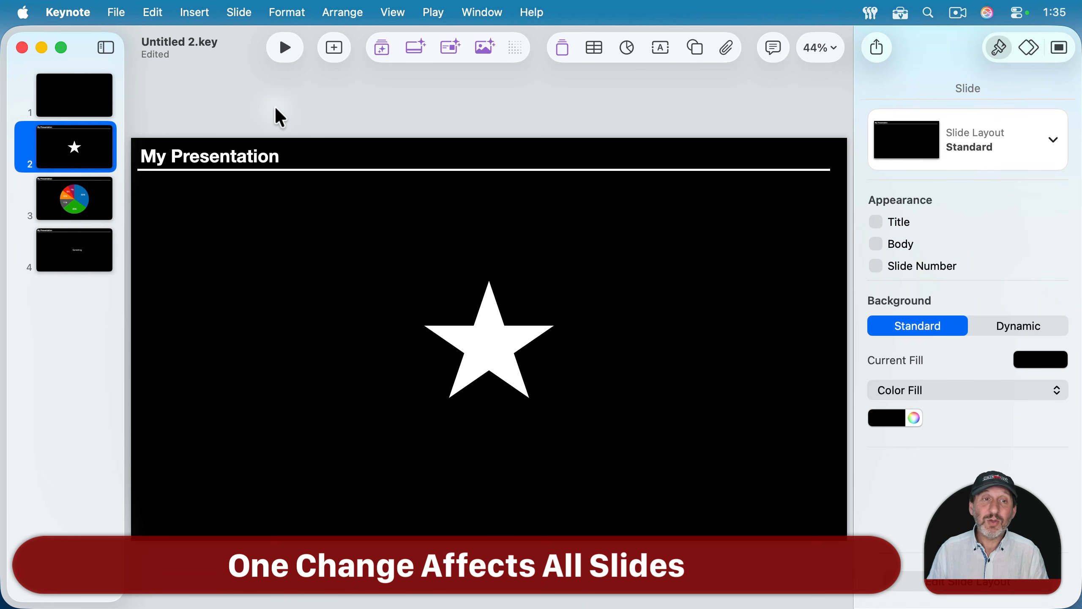
Reopen slide layout editing and change the Standard layout's header text to "My Big Presentation"
left_click(390, 11)
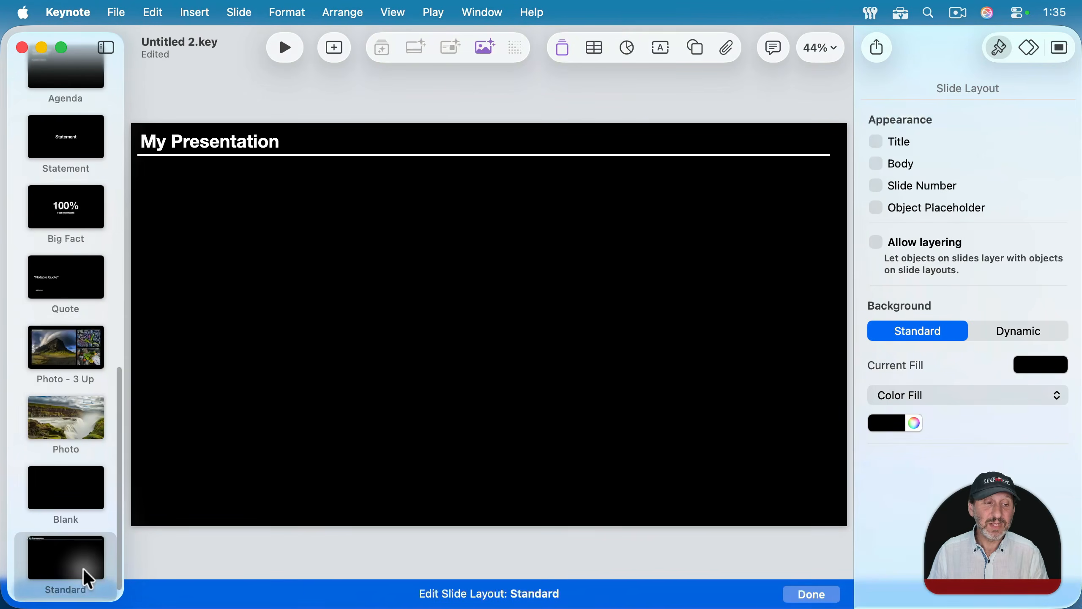
left_click(81, 579)
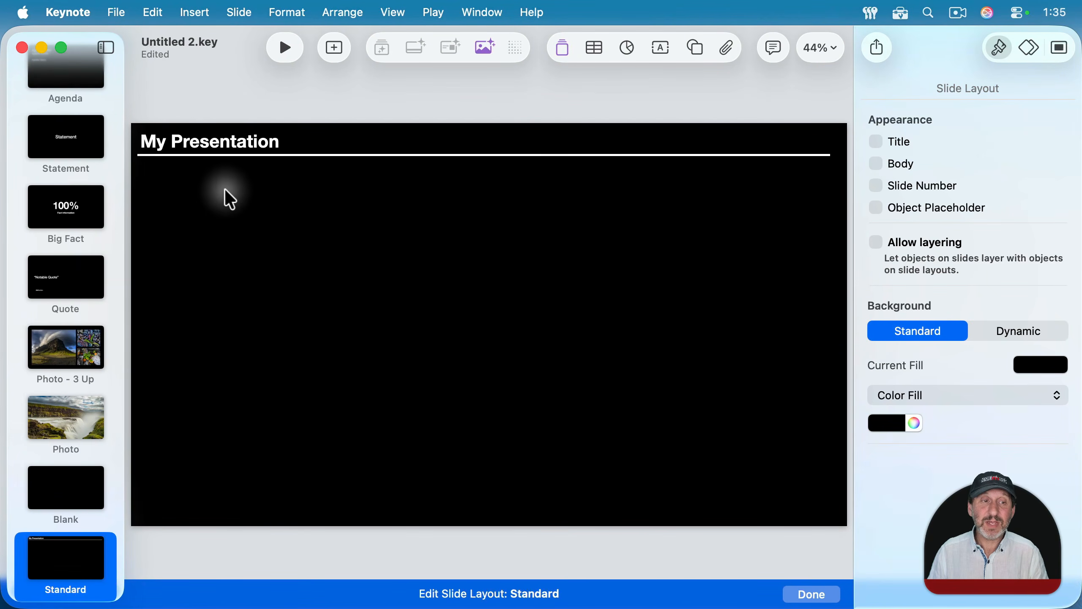
left_click(190, 136)
double_click(186, 138)
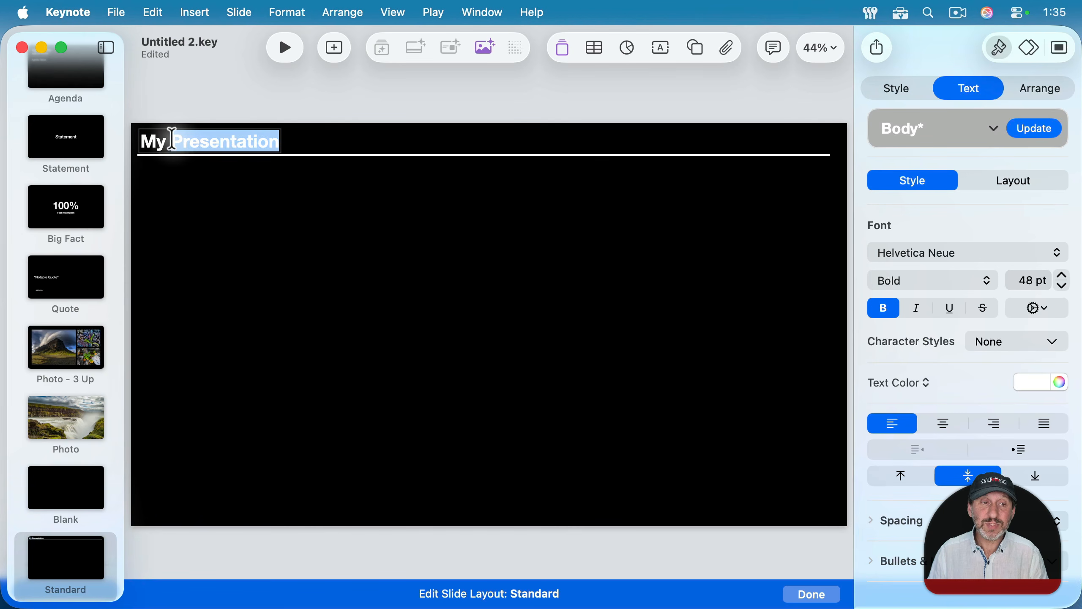
left_click(172, 140)
type("Big")
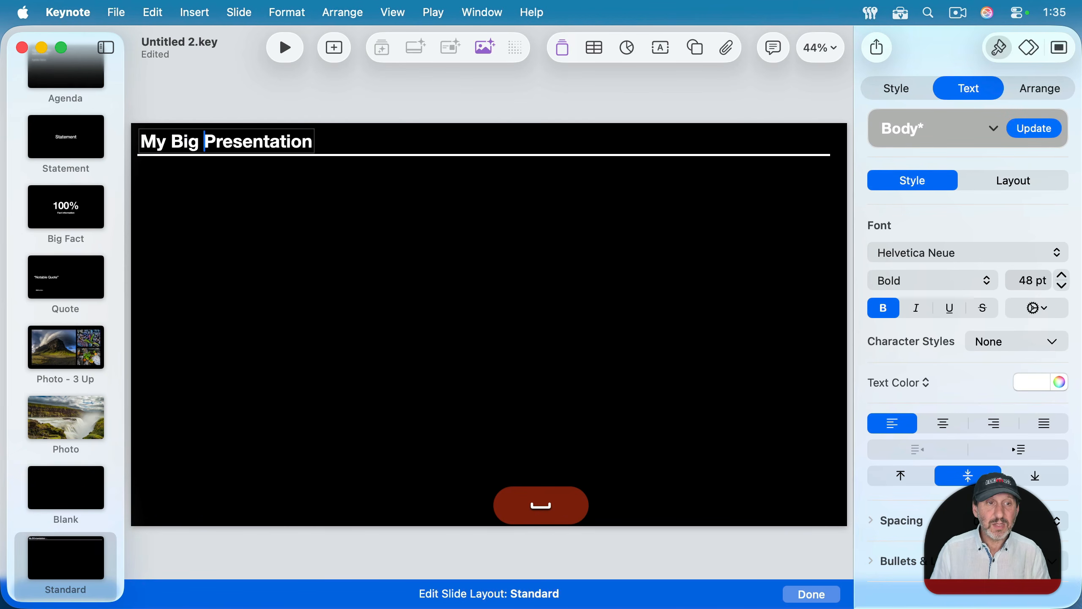
Color the header line on the Standard layout blue and finish editing slide layouts
left_click(335, 155)
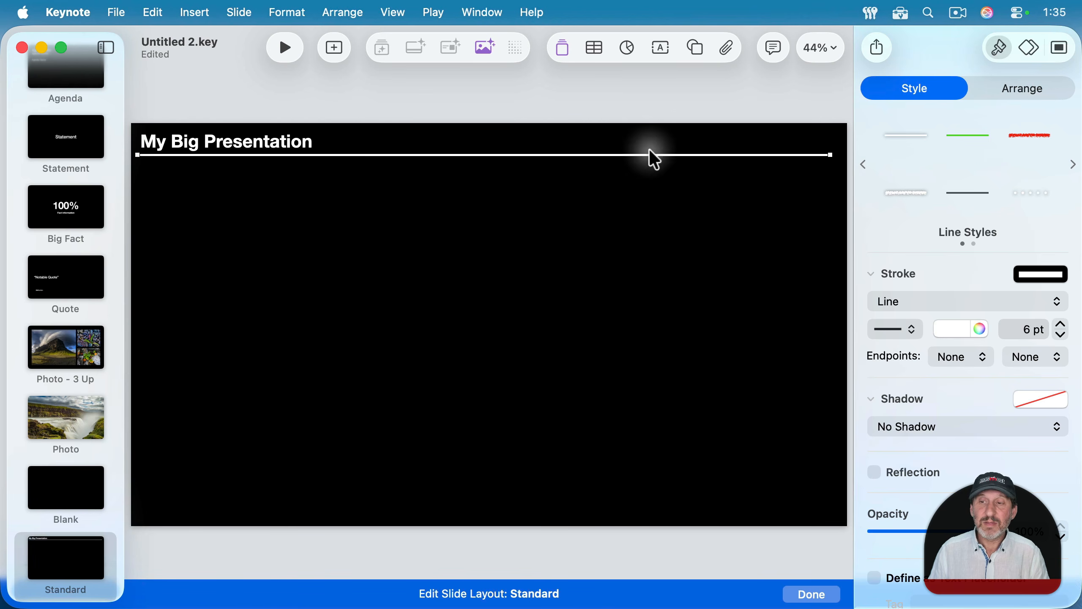
left_click(962, 333)
left_click(880, 368)
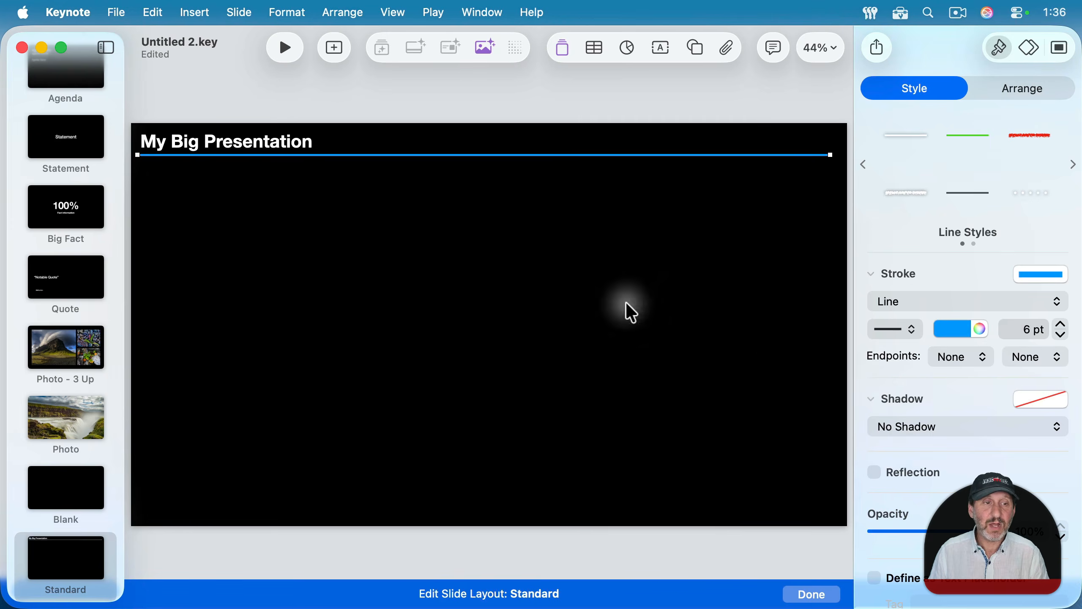
left_click(514, 193)
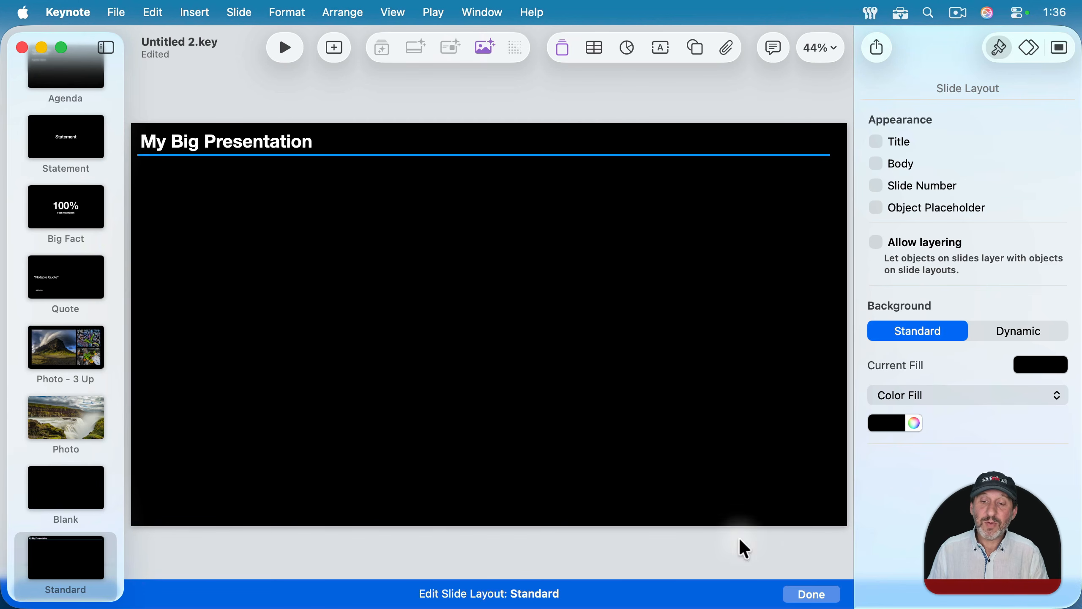
left_click(810, 594)
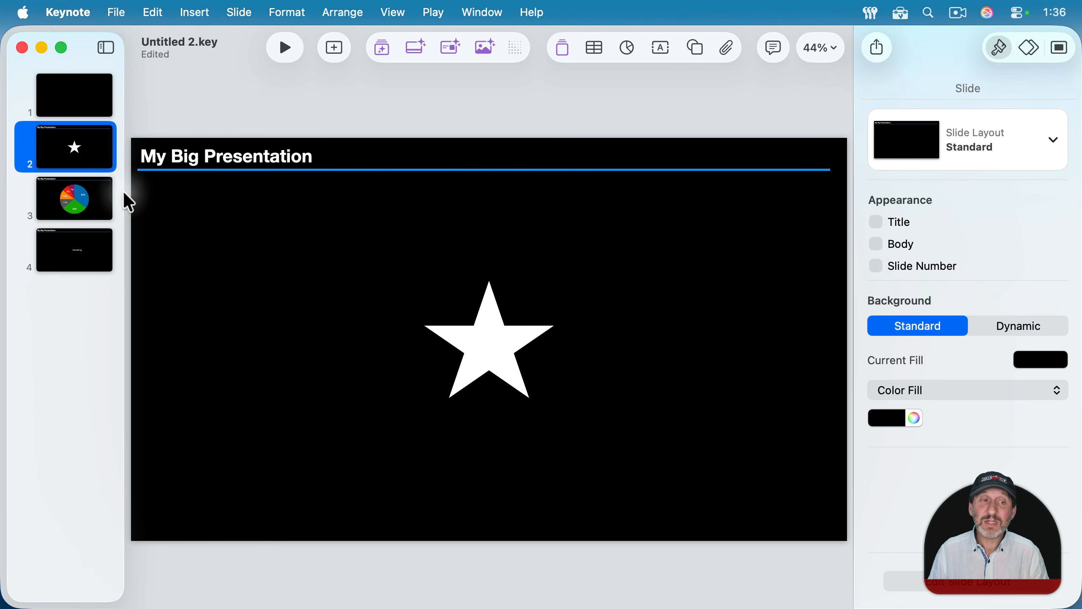
Go through slides 2 to 4 to check the header text and line color on each
left_click(76, 206)
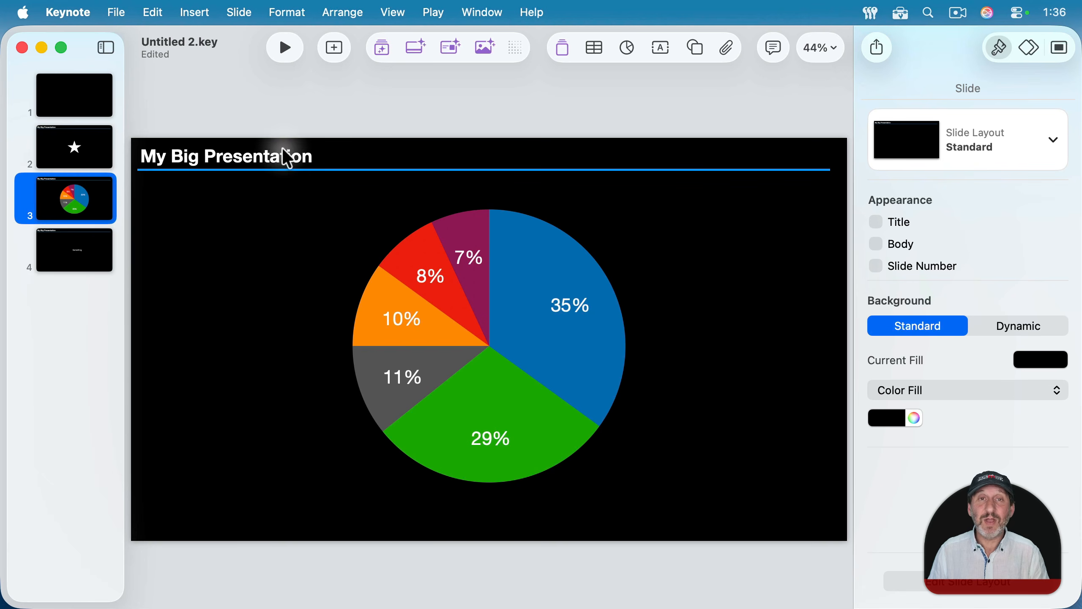
left_click(84, 245)
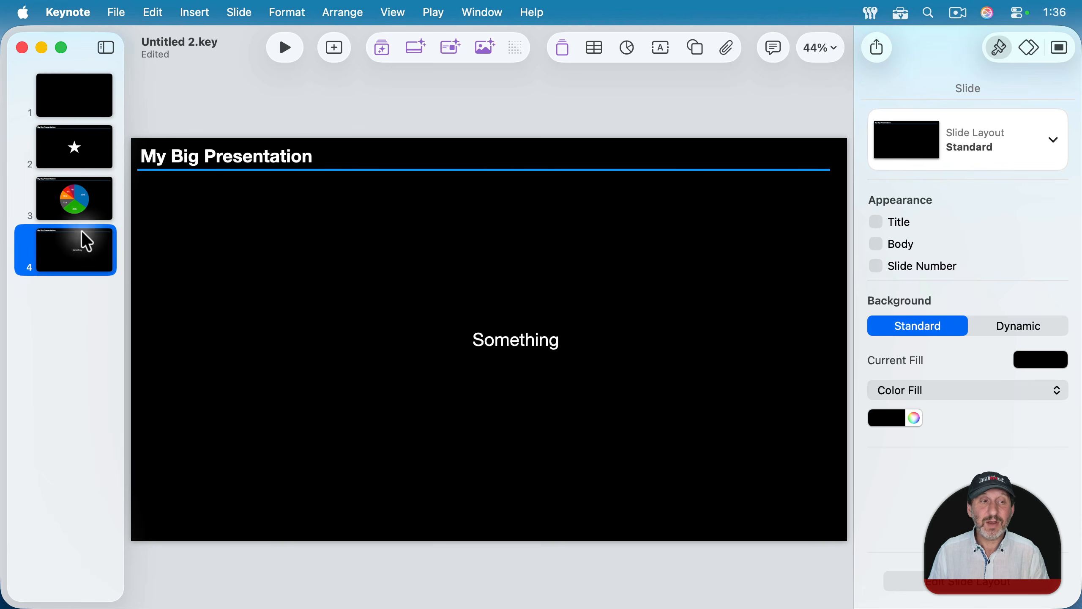
left_click(86, 192)
left_click(81, 151)
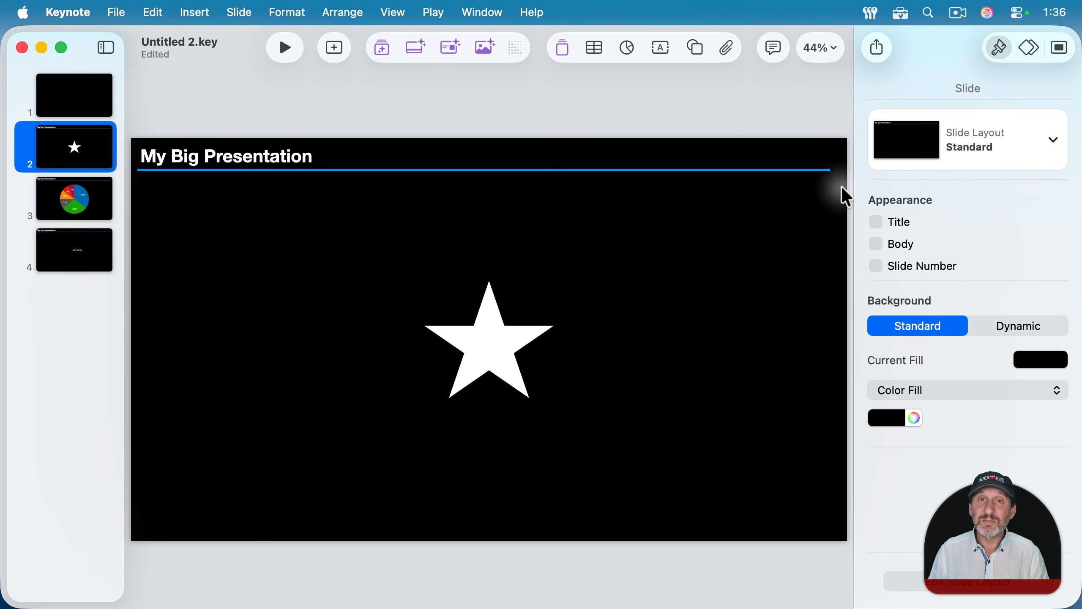
left_click(105, 195)
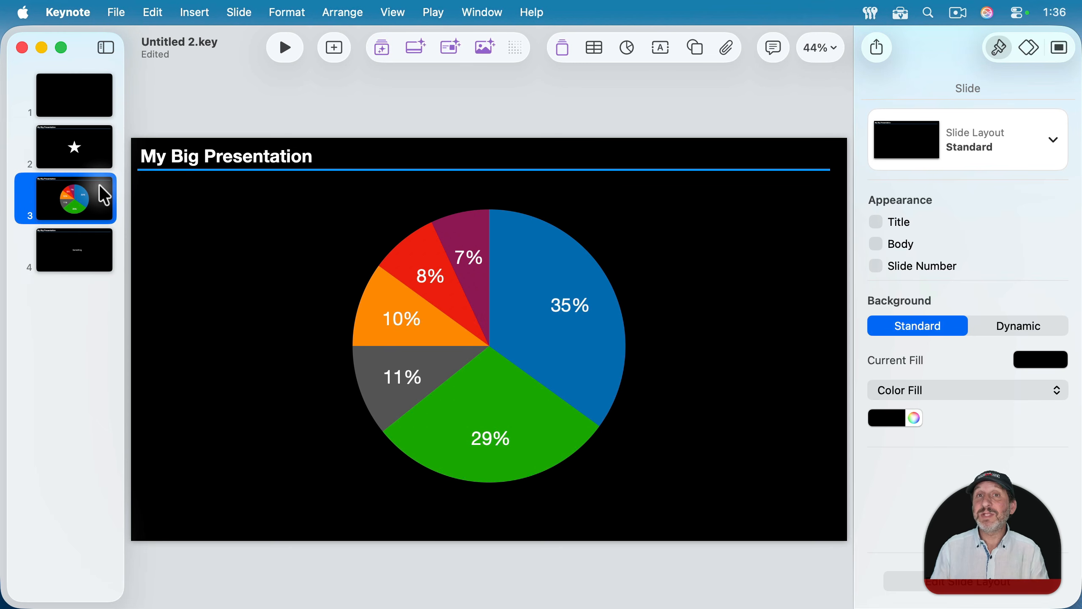
left_click(73, 245)
left_click(75, 149)
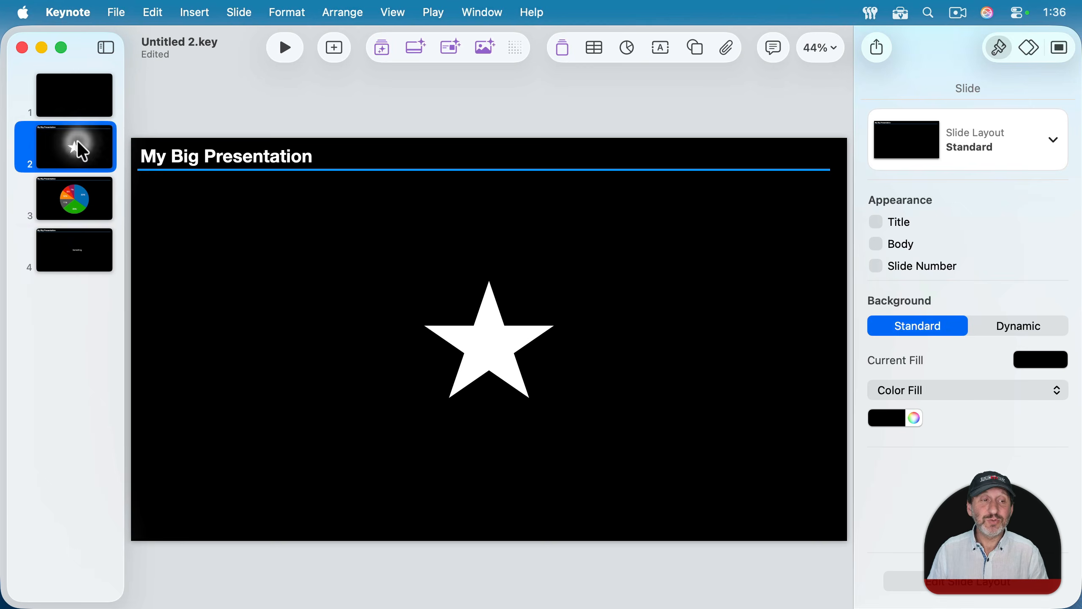
left_click(71, 184)
left_click(75, 249)
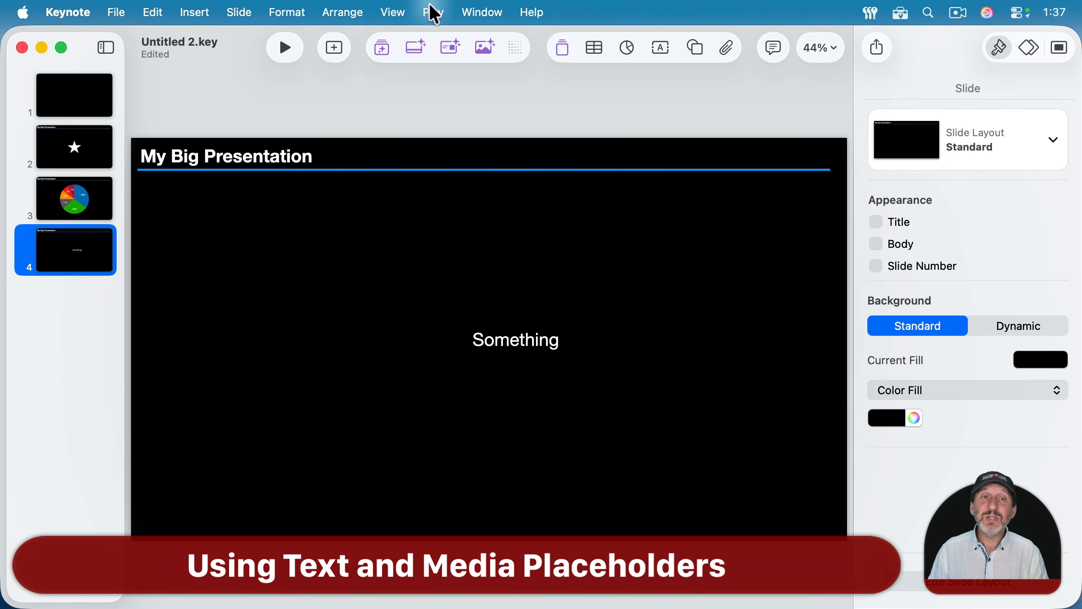
Return to slide layout editing with the Standard layout open
left_click(392, 12)
left_click(431, 204)
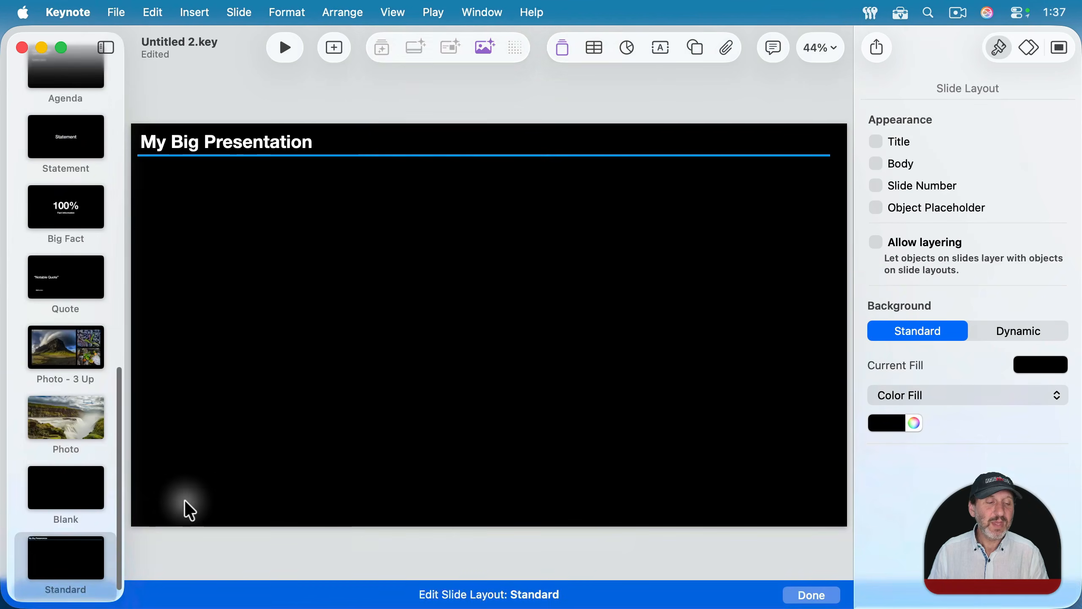
Add a text box to the Standard layout, place it above the header line opposite the presentation name, and right-align its text
left_click(55, 555)
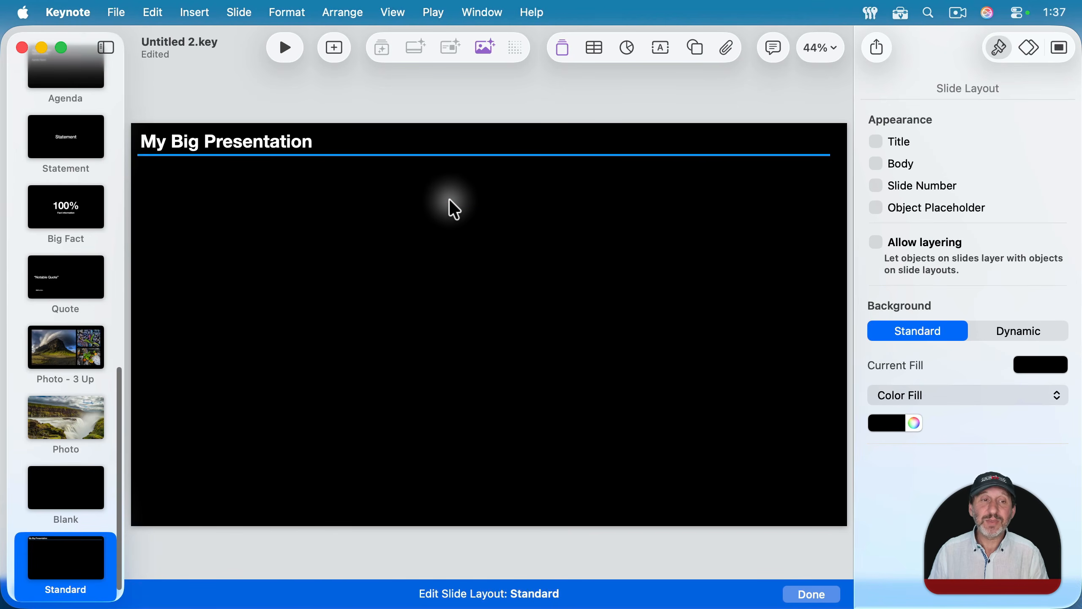
left_click(662, 50)
left_click(506, 325)
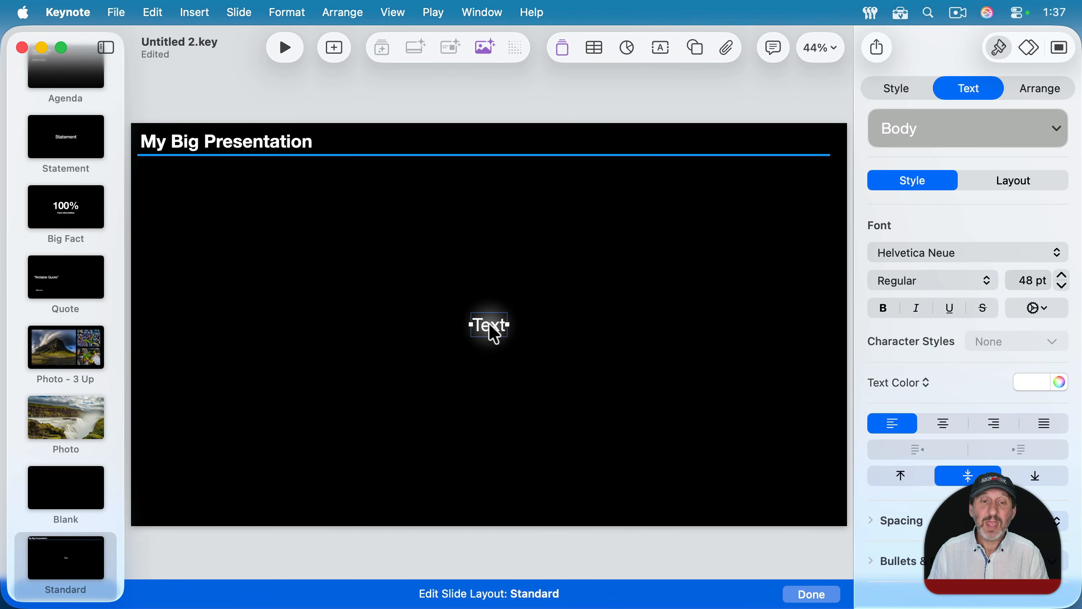
left_click_drag(489, 322, 511, 160)
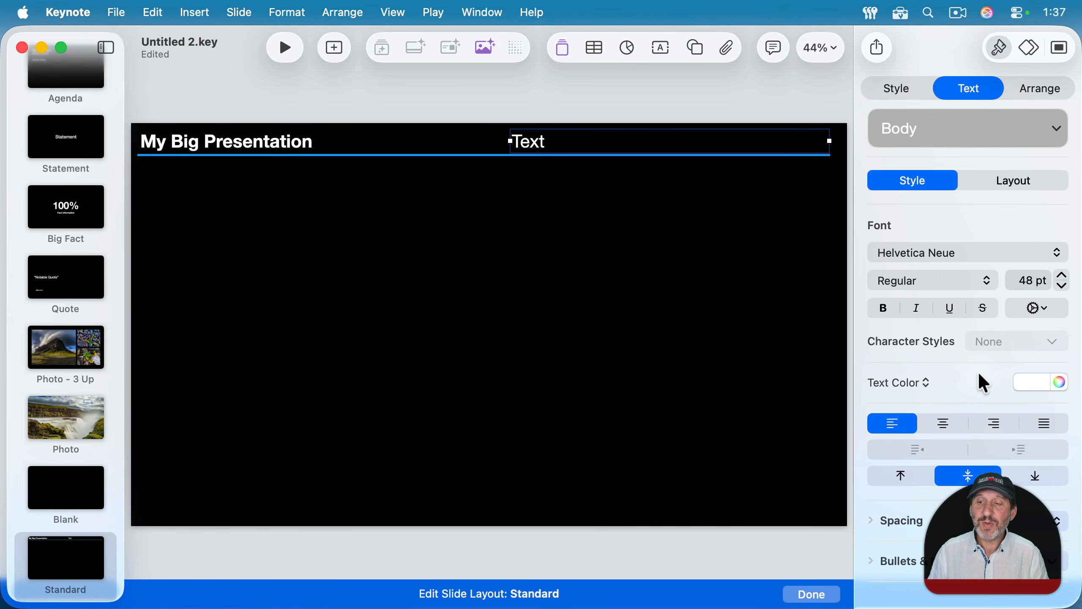
left_click(994, 424)
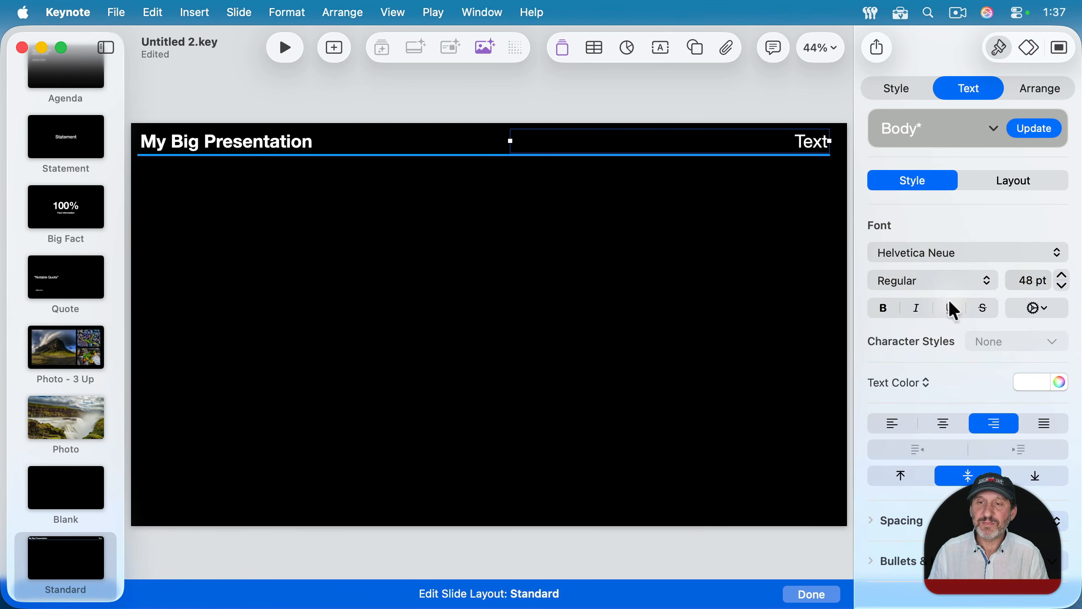
Replace the new header text box's text with "Slide Title"
double_click(808, 144)
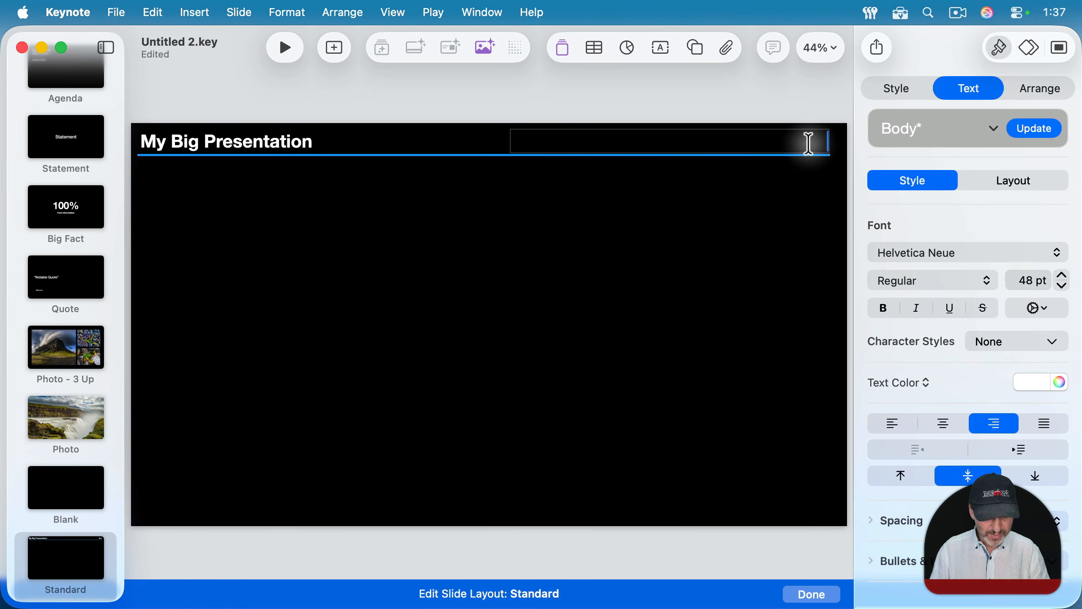
type("Slide Tit")
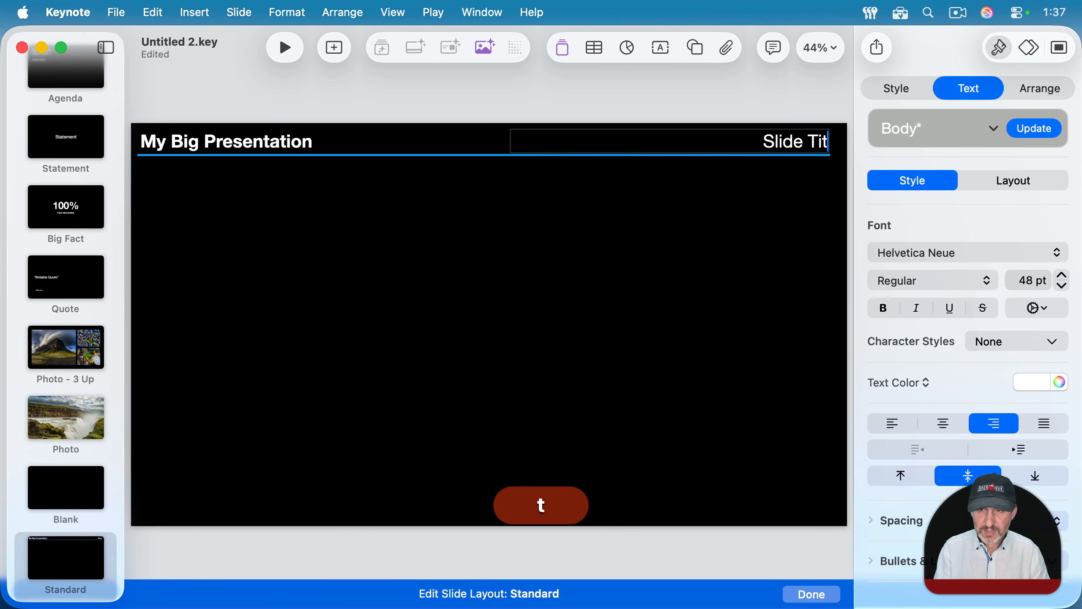
type("le")
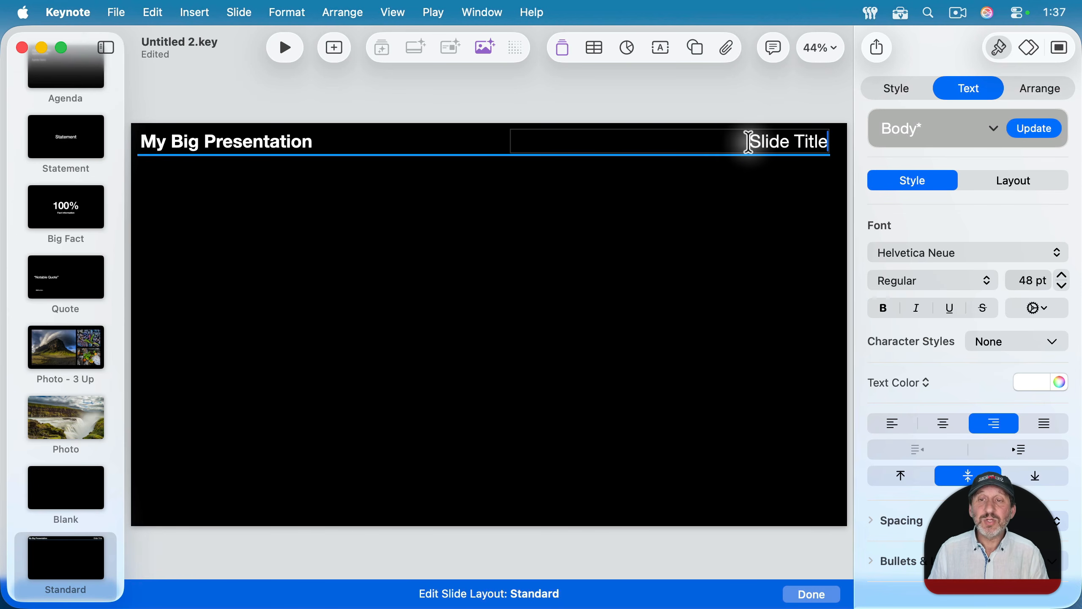
Define the "Slide Title" text as a text placeholder and finish editing slide layouts
left_click_drag(749, 143, 836, 141)
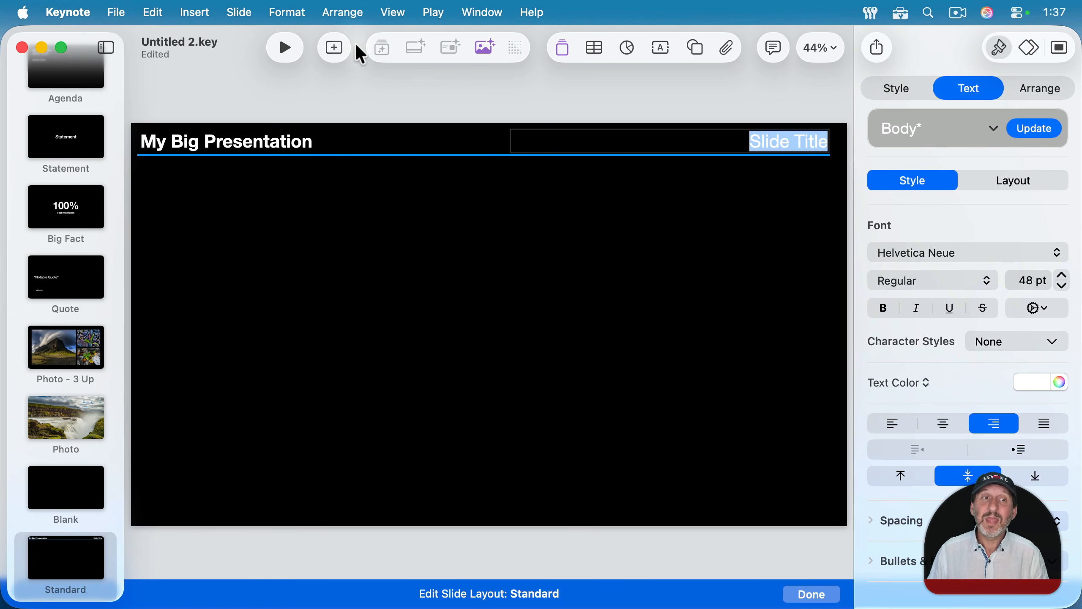
left_click(290, 12)
mouse_move(344, 391)
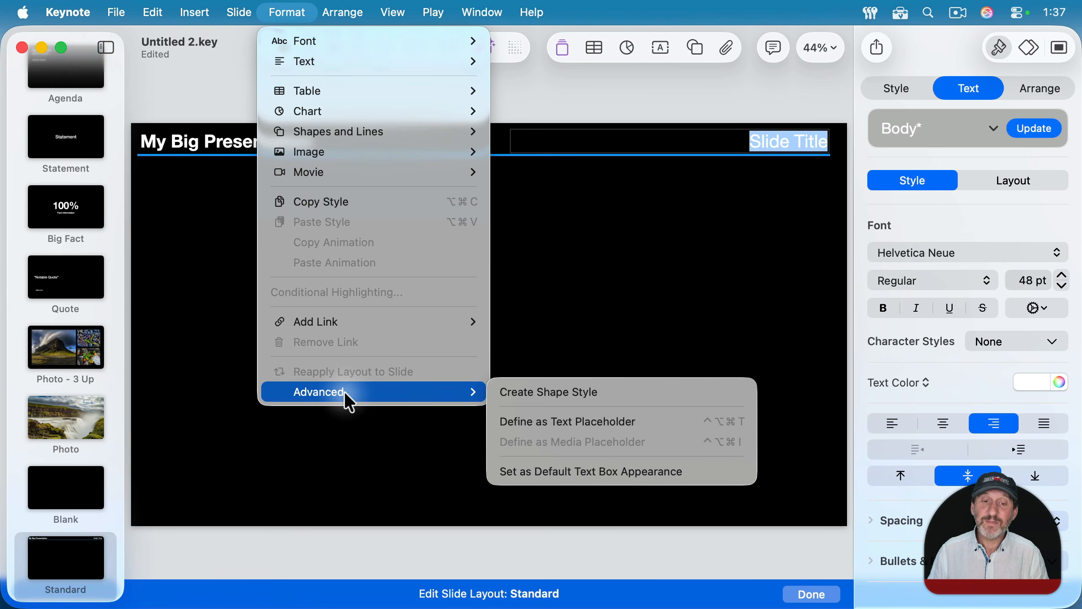
left_click(593, 426)
left_click(684, 259)
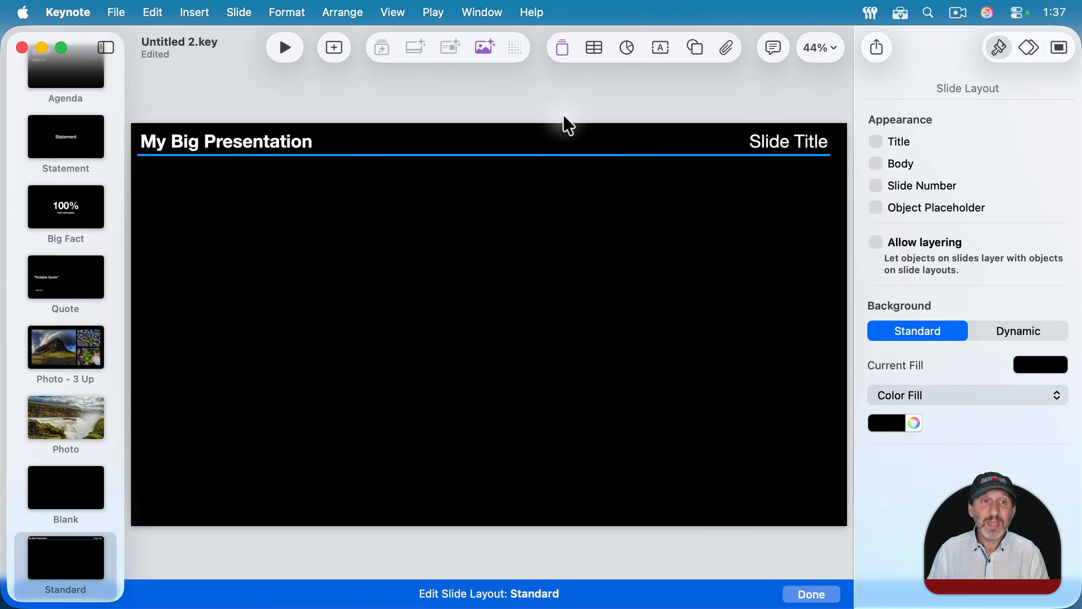
left_click(812, 595)
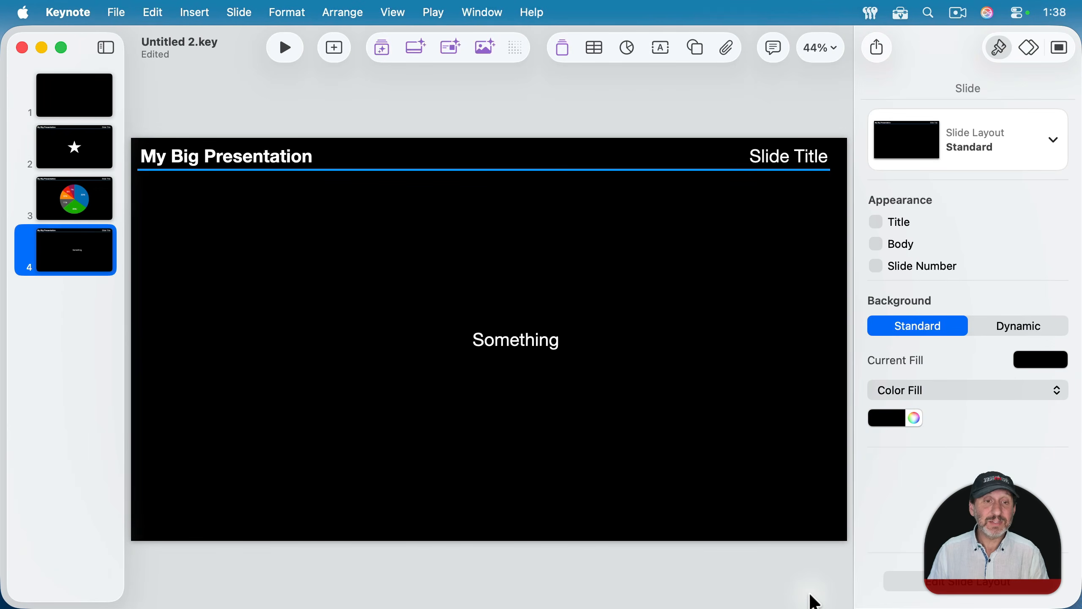
Go through slides 2 to 4 to check the slide title placeholder and whether the fixed header text can be selected
left_click(84, 154)
left_click(85, 196)
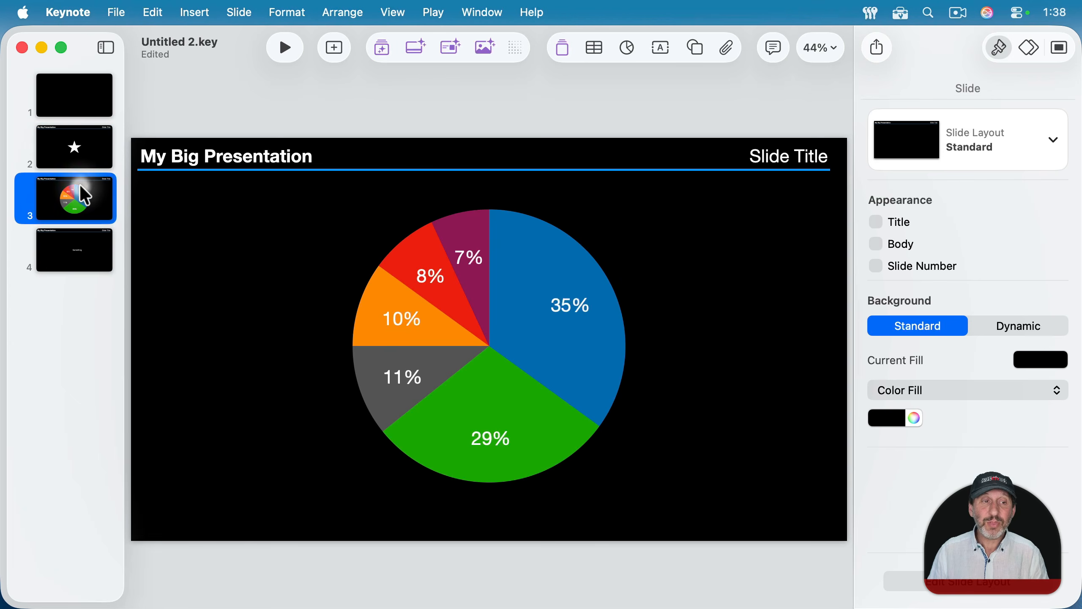
left_click(70, 256)
left_click(704, 160)
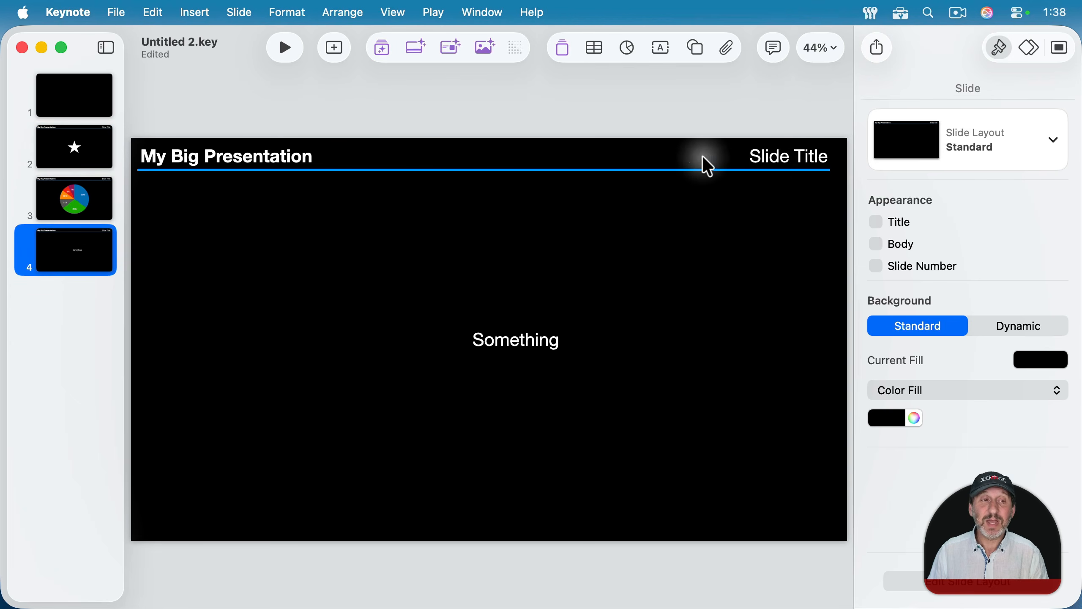
left_click(60, 206)
left_click(67, 161)
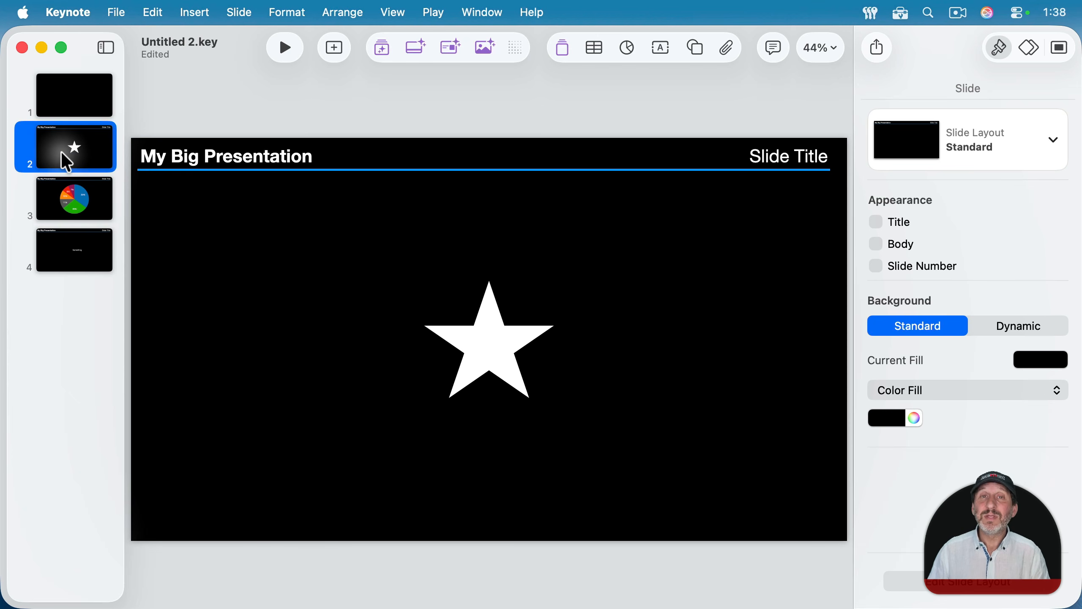
left_click(275, 159)
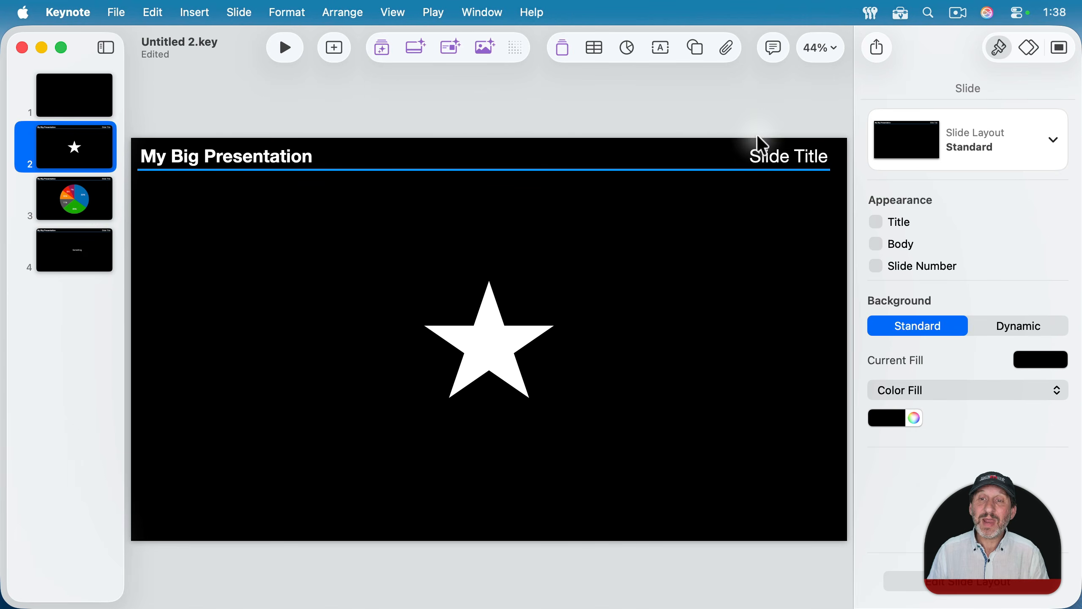
Change the title placeholder on slide 2, the star slide, to "Slide This"
left_click(774, 162)
double_click(776, 160)
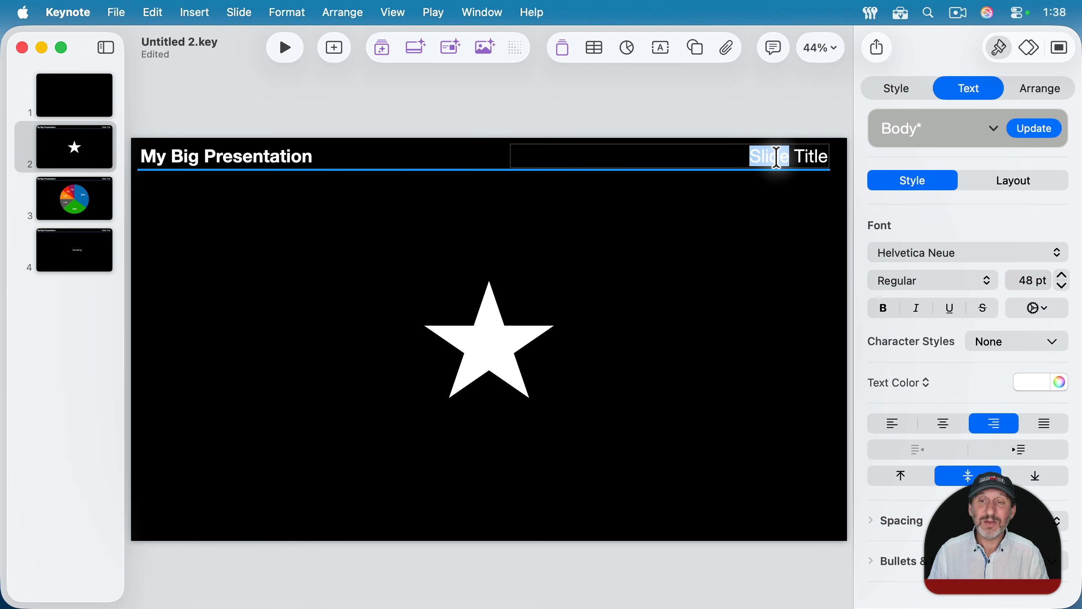
key("super+a")
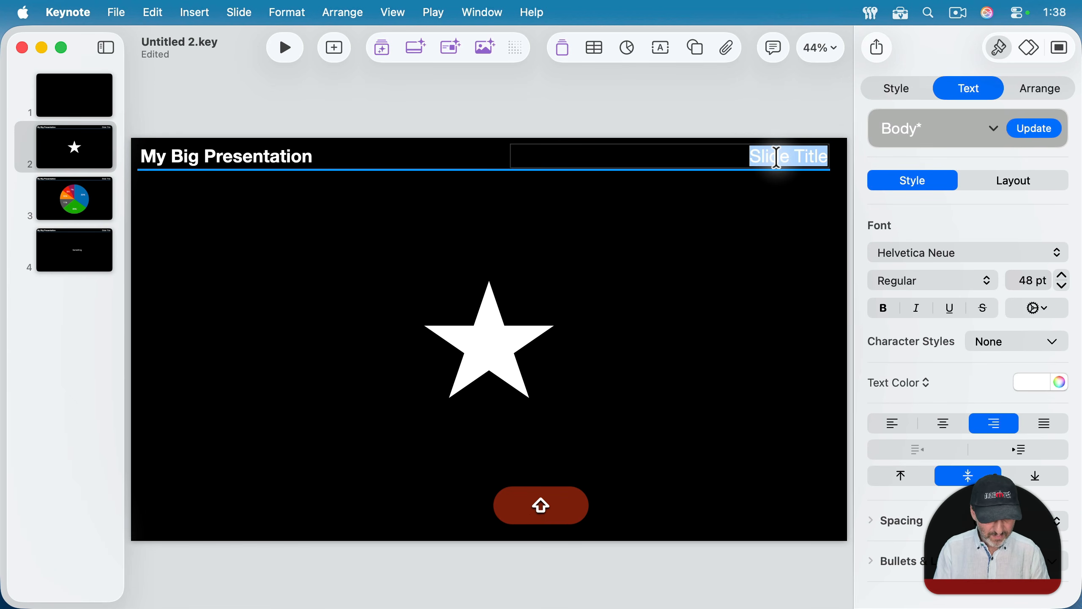
type("Slide This")
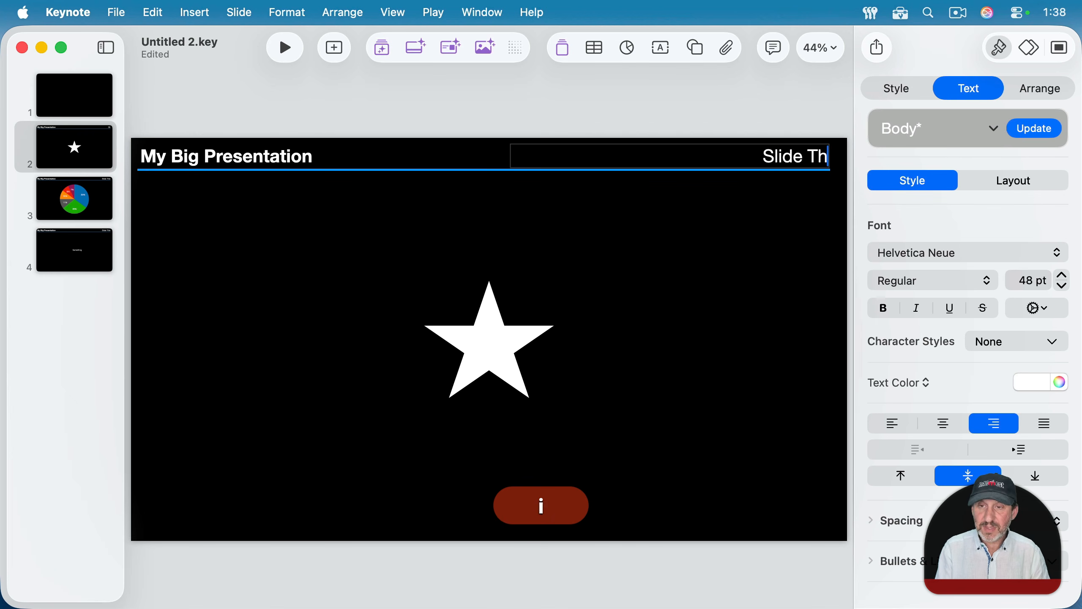
Change the title placeholder on slide 3, the pie chart slide, to "Slide That"
left_click(60, 211)
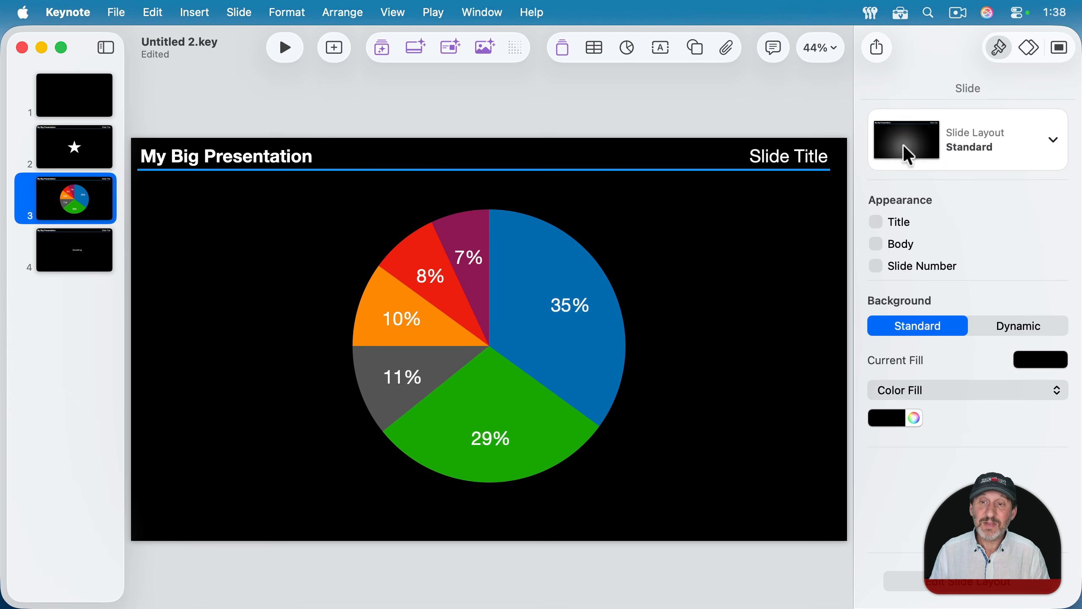
left_click(782, 165)
key("super+a")
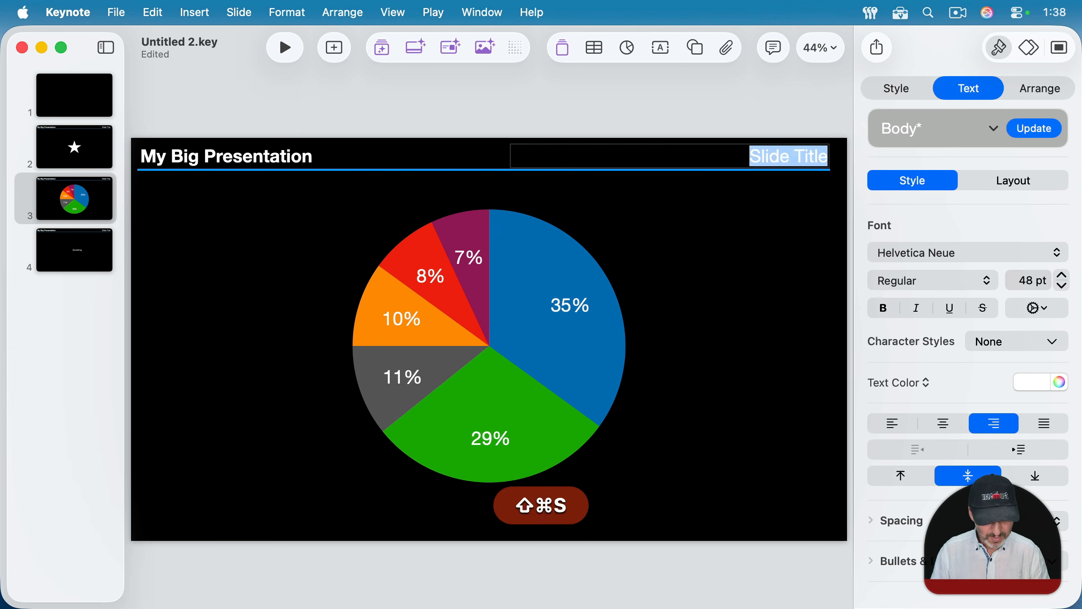
type("Slide That")
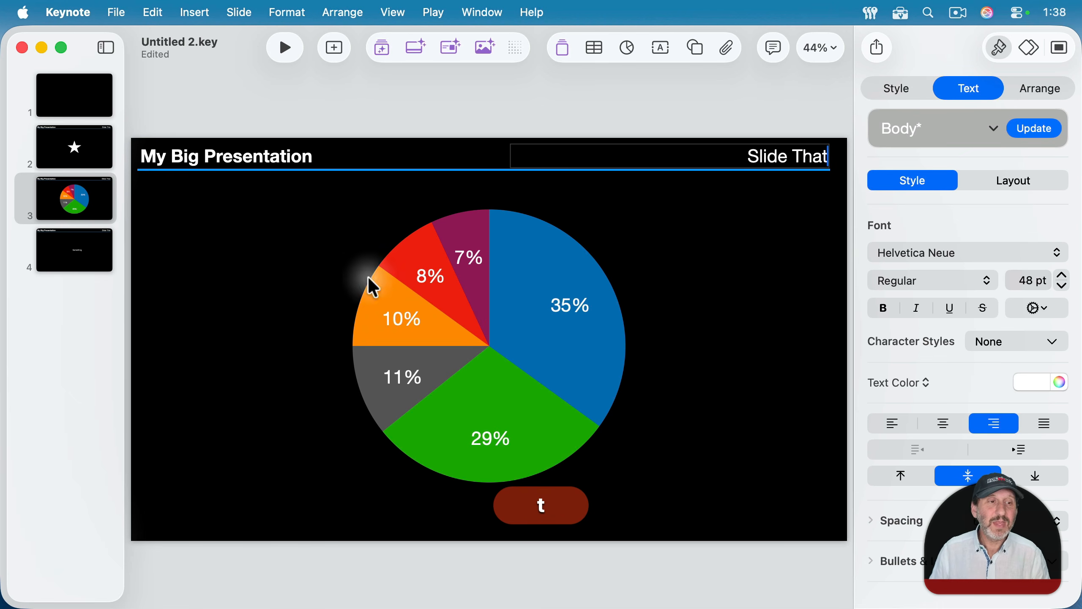
Change the title placeholder on slide 4 to "Slide Other" and review the titles on slides 3 and 2
left_click(76, 257)
left_click(773, 145)
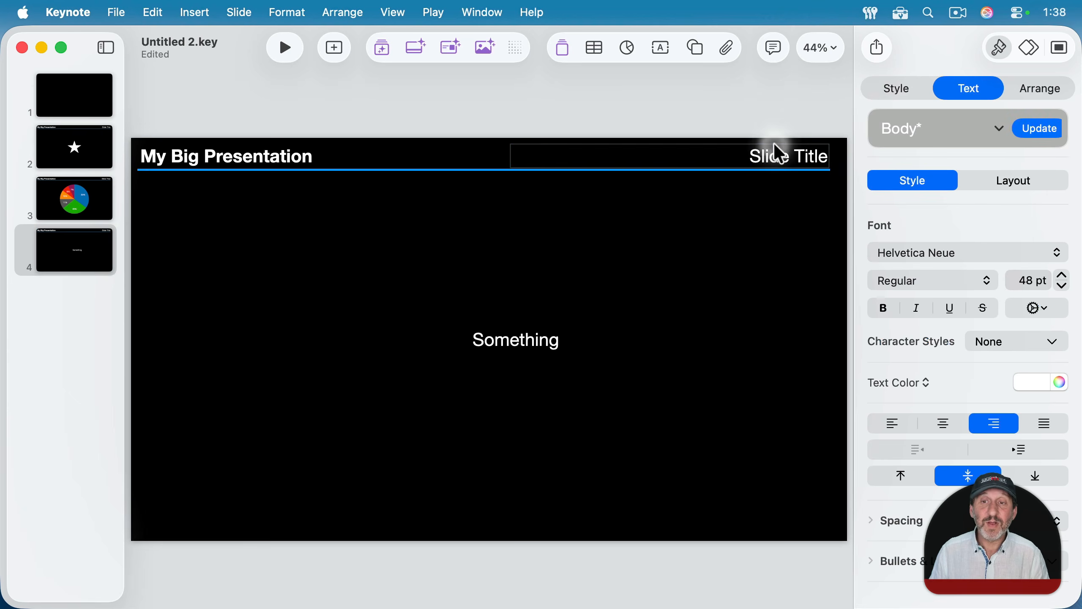
key("shift+super+a")
type("Slide Other")
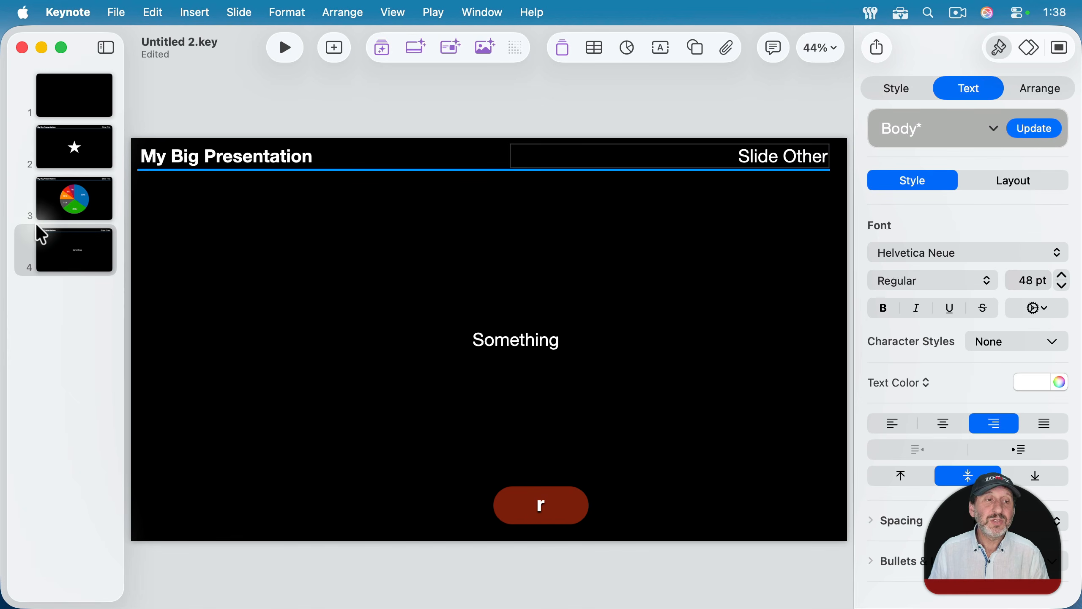
left_click(65, 211)
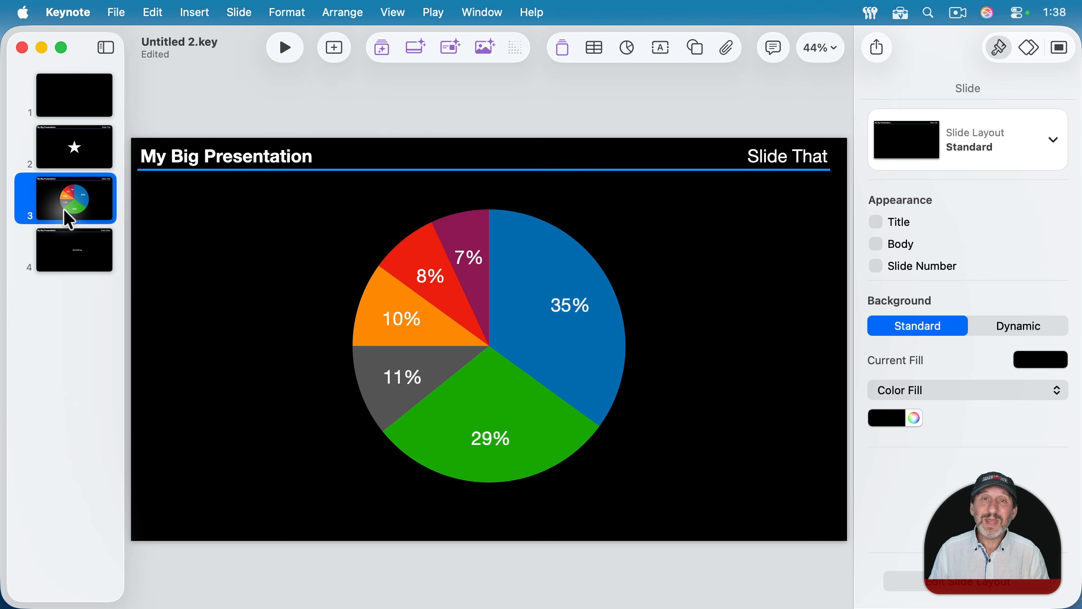
left_click(76, 141)
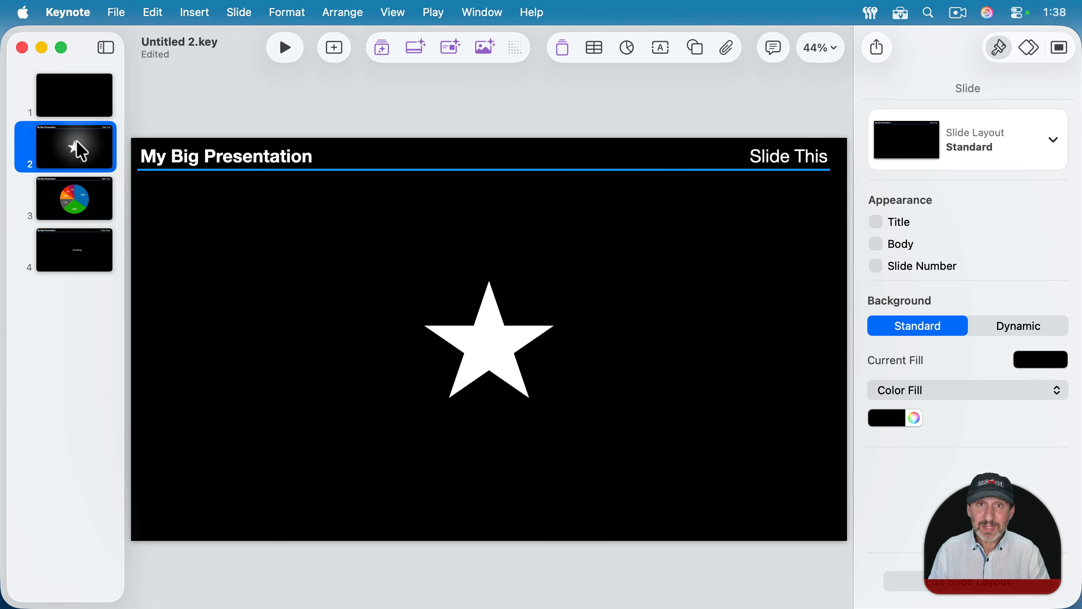
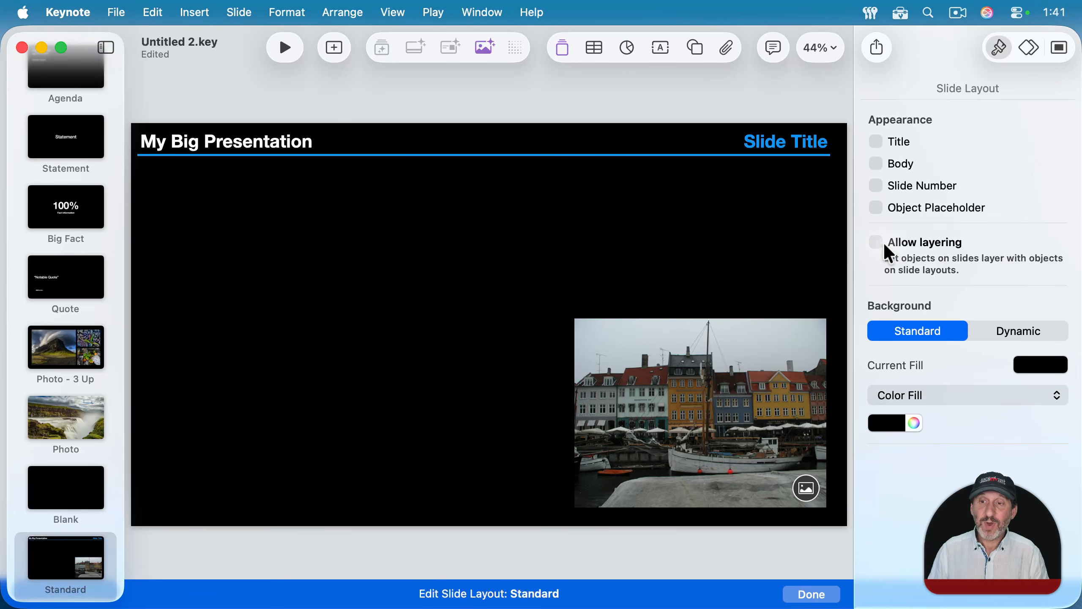
Allow layering on the Standard layout and finish editing slide layouts
left_click(876, 244)
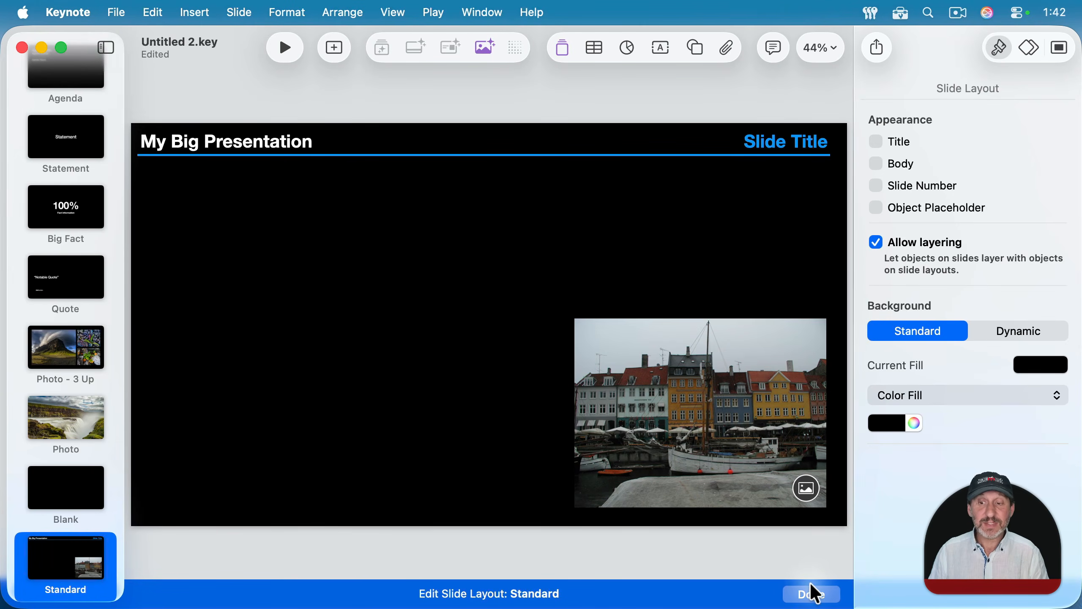
left_click(808, 590)
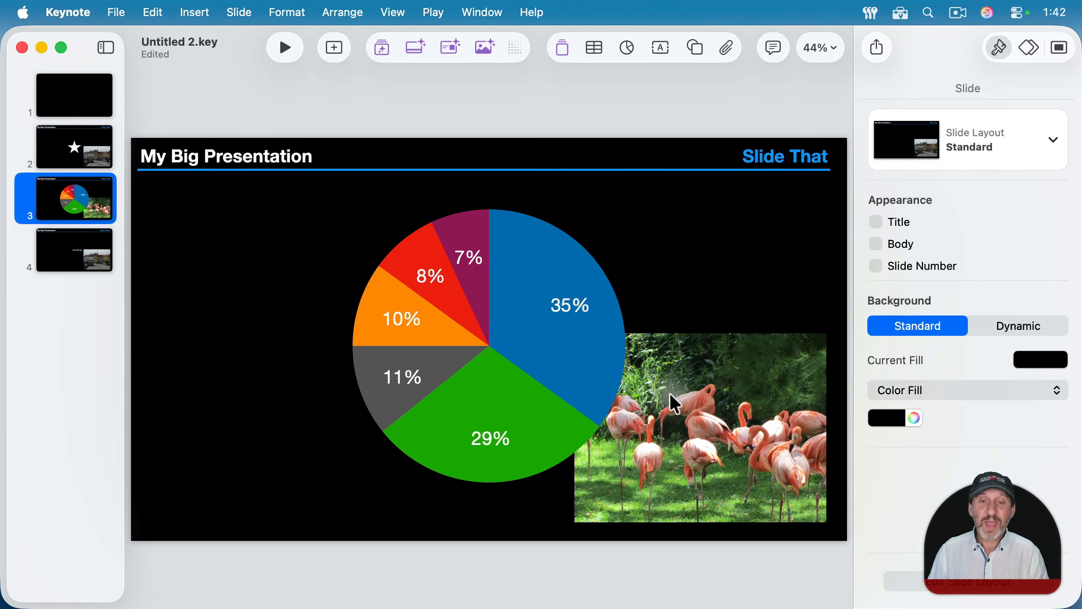
Move the pie chart on slide 3 slightly toward the flamingo photo and send it behind the photo
left_click(556, 382)
left_click_drag(519, 321, 547, 315)
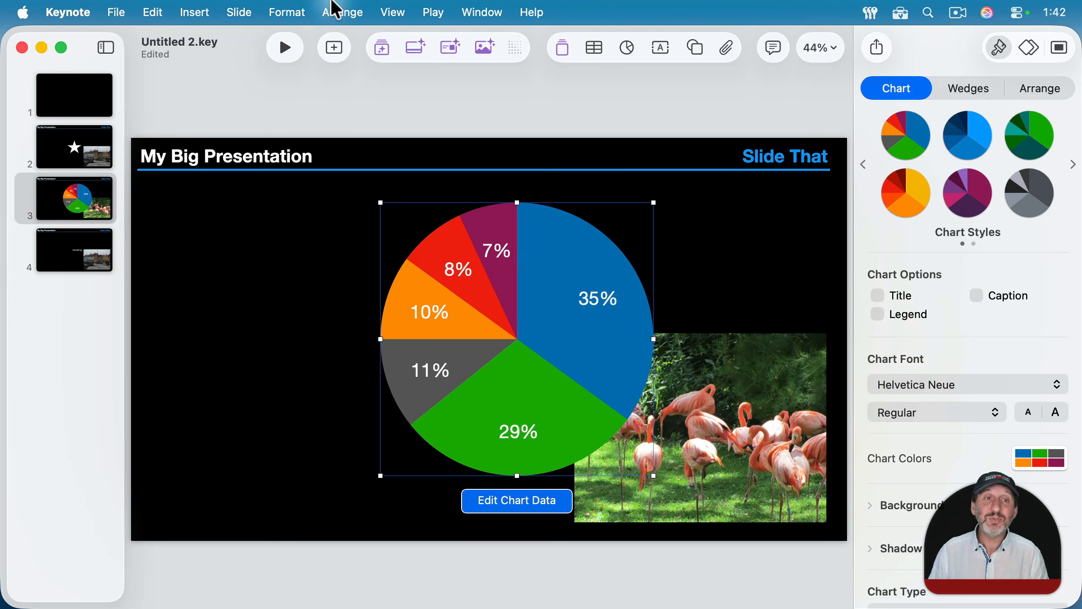
left_click(339, 12)
left_click(379, 102)
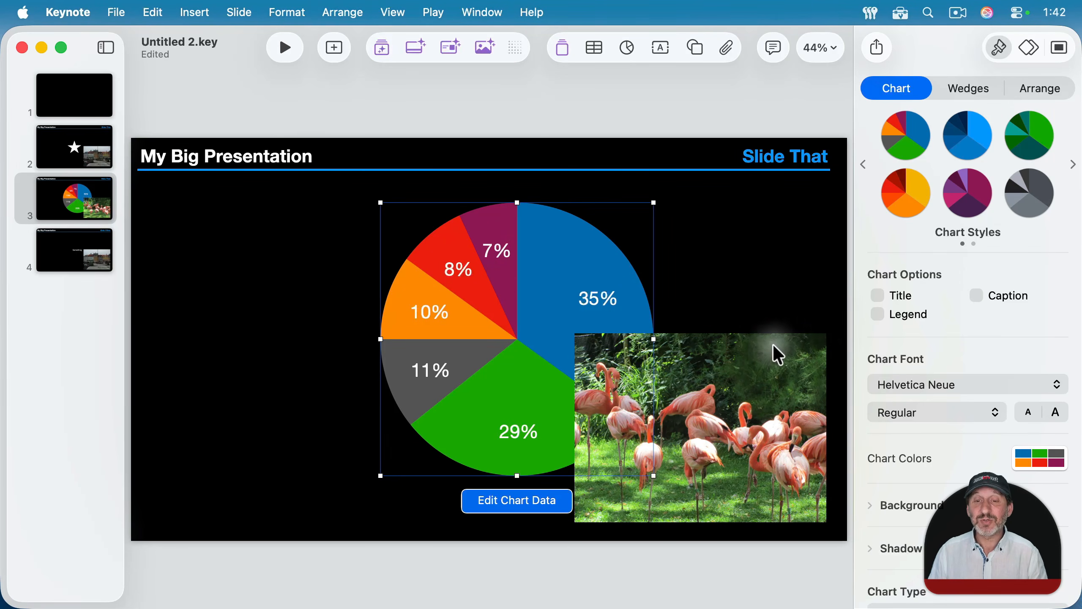
left_click(539, 308)
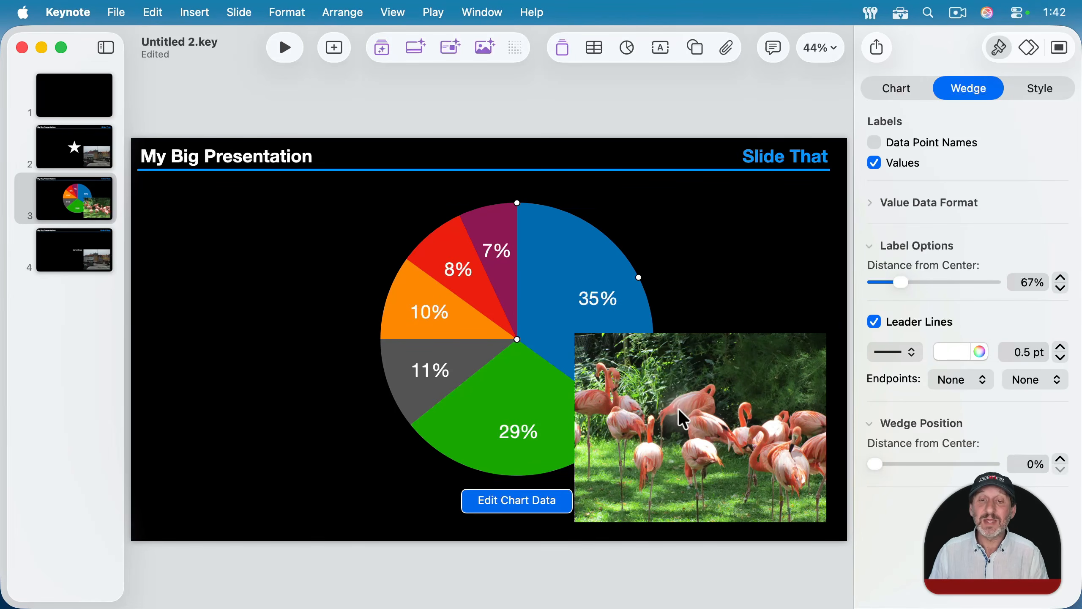
left_click(683, 418)
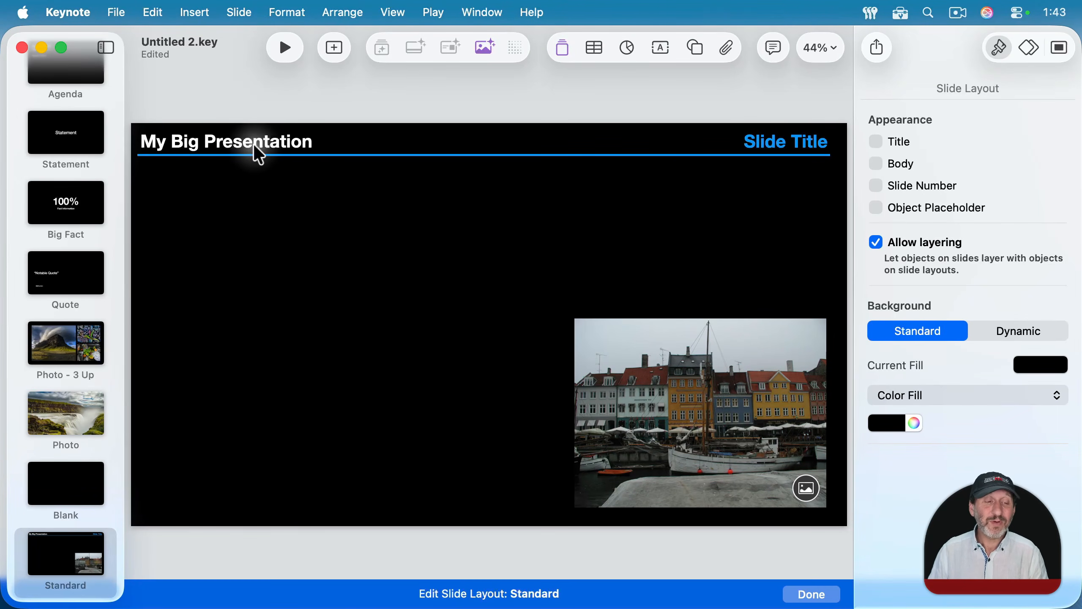
Duplicate the Standard slide layout and reselect the original Standard layout
right_click(68, 551)
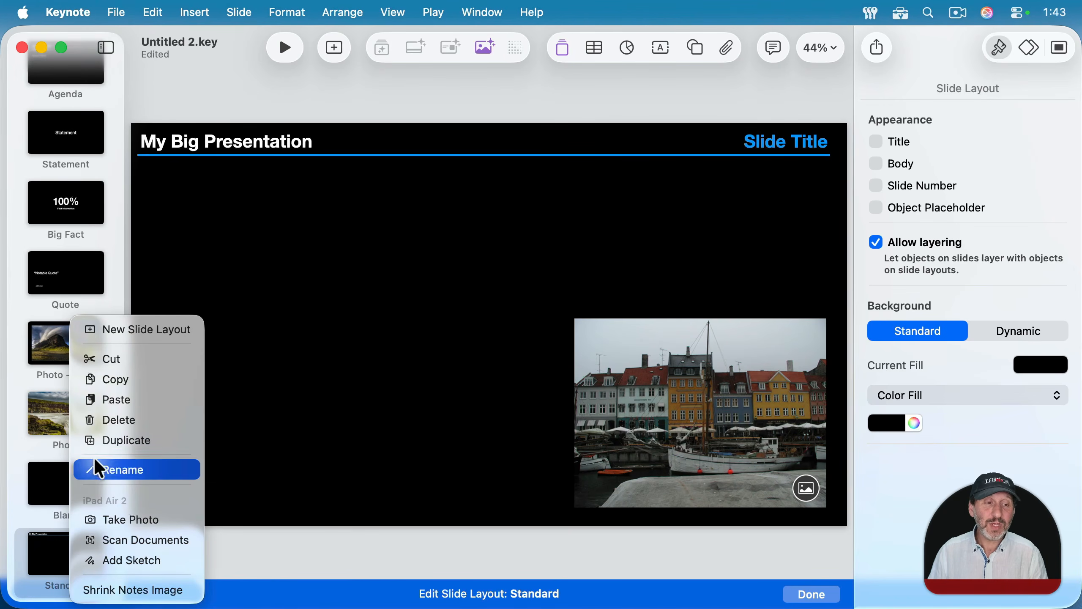
left_click(102, 441)
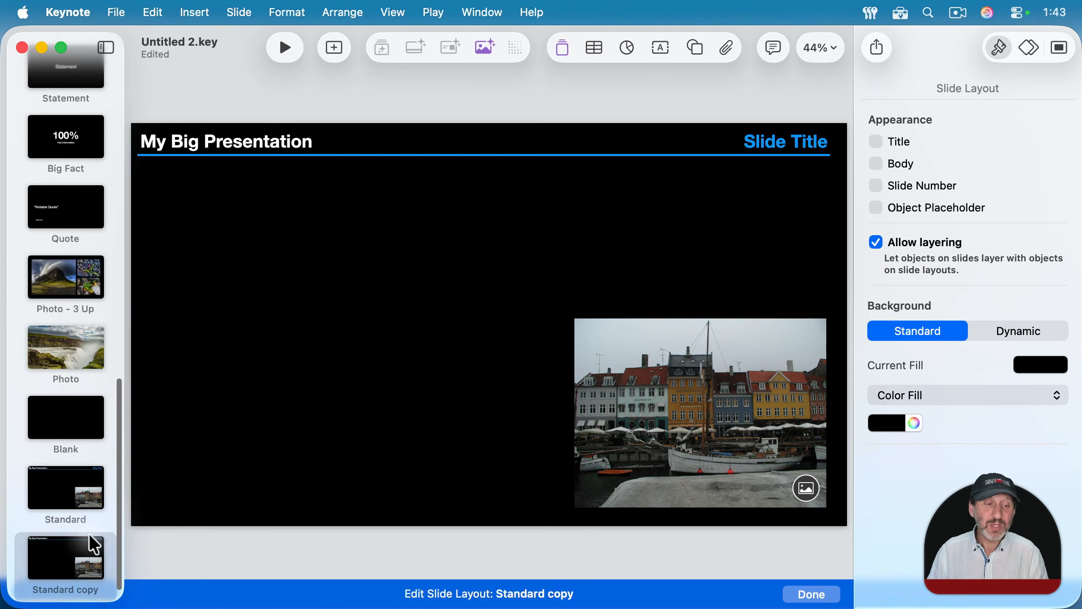
left_click(70, 516)
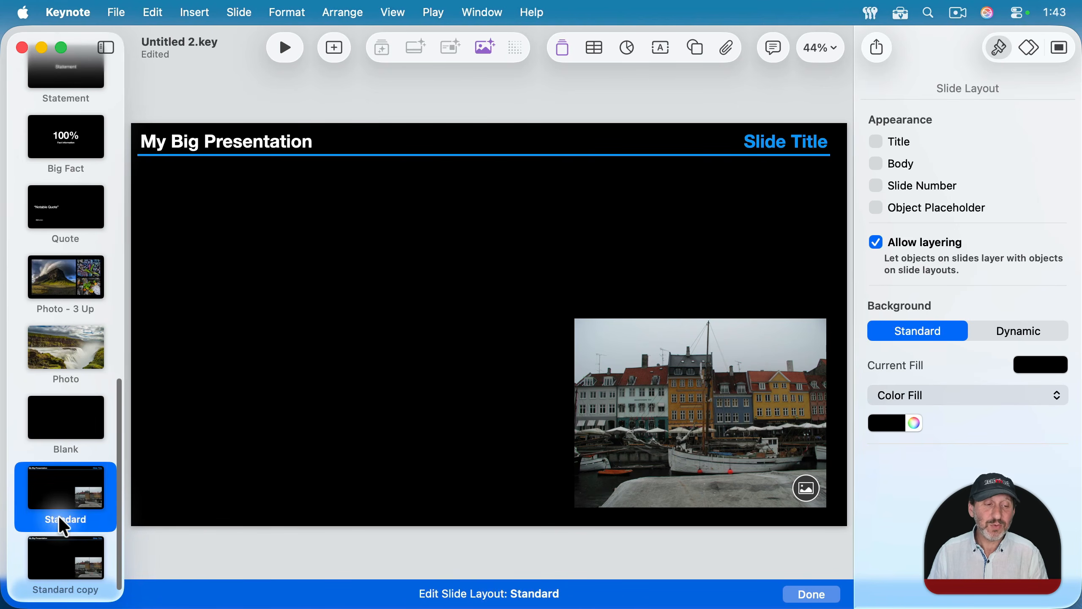
Rename the original layout as "Standard 1" and its duplicate as "Standard 2"
type("1")
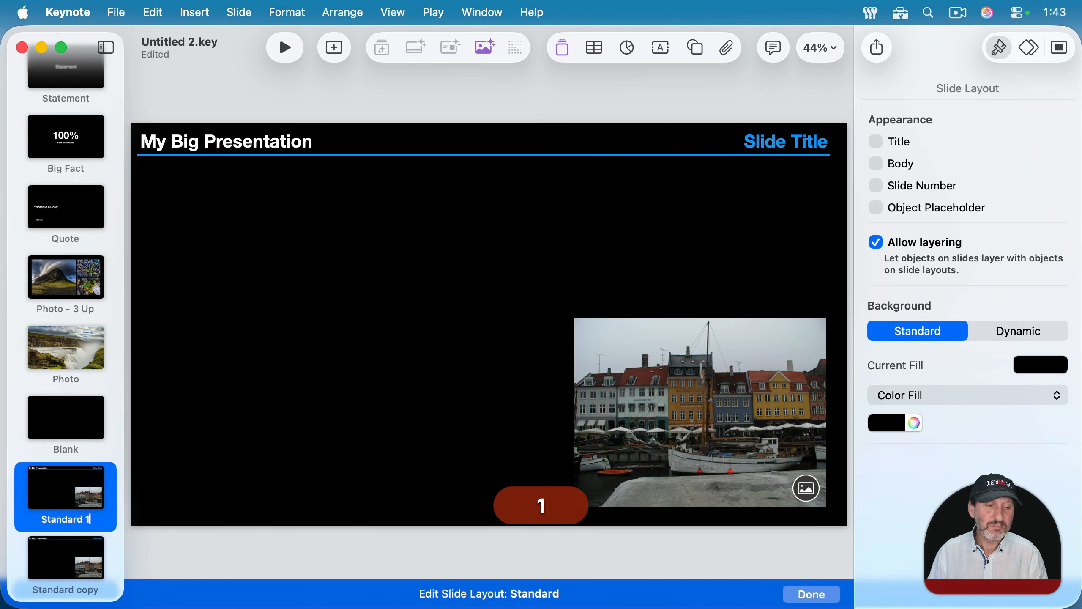
key("Return")
double_click(76, 589)
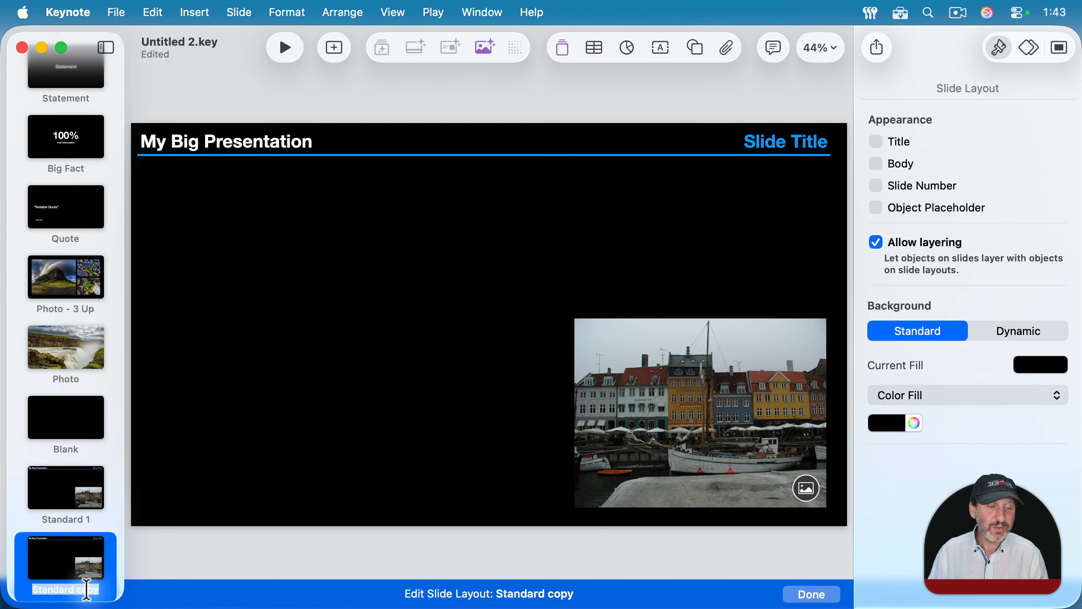
double_click(86, 589)
type("2")
key("Return")
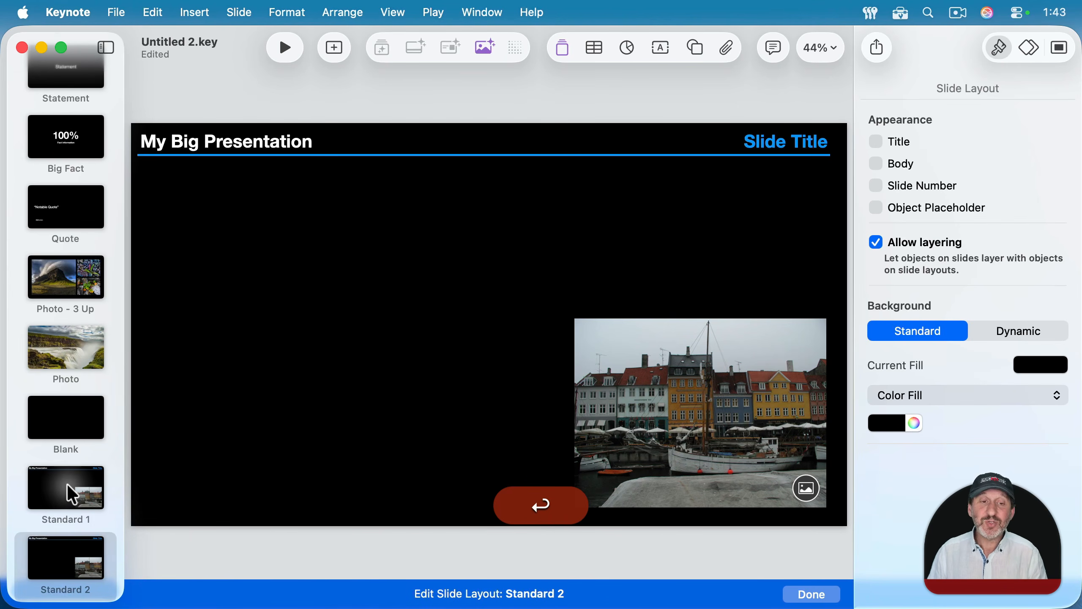
Delete the harbour photo placeholder from the Standard 2 layout
left_click(67, 484)
left_click(62, 555)
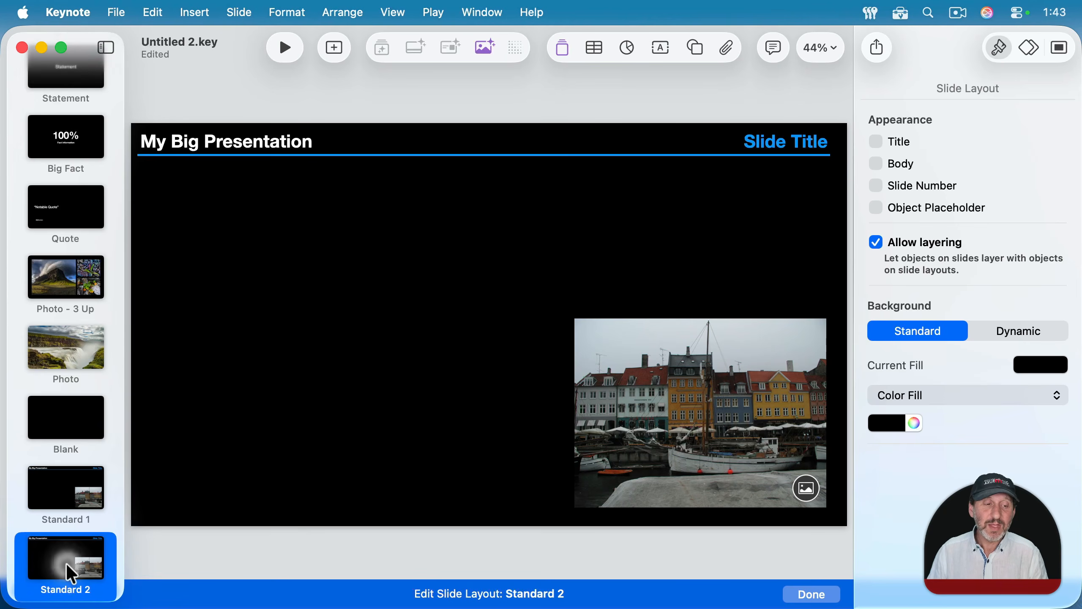
left_click(667, 408)
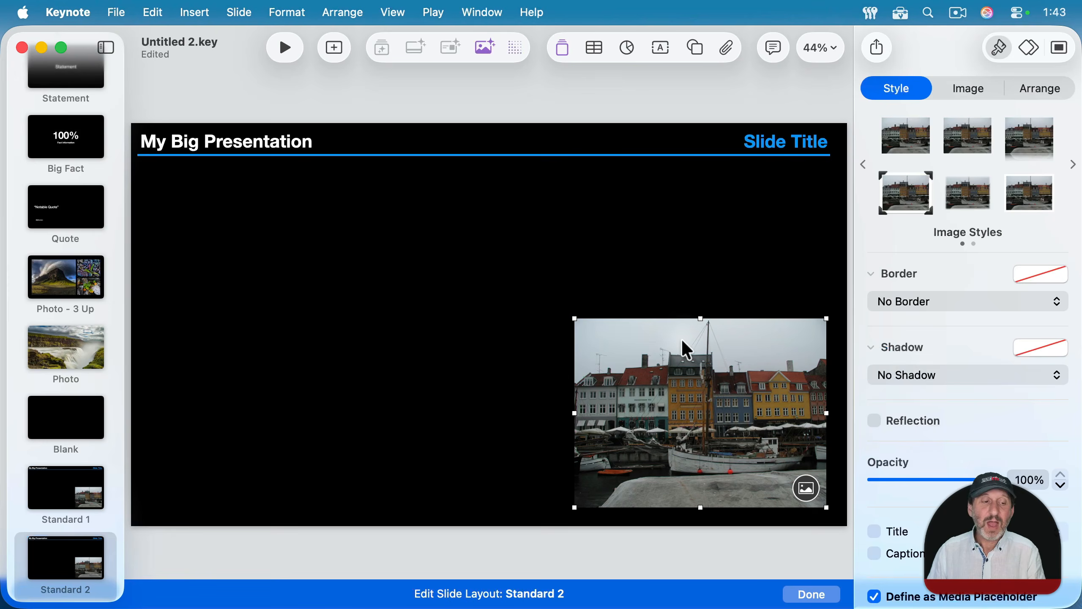
key("BackSpace")
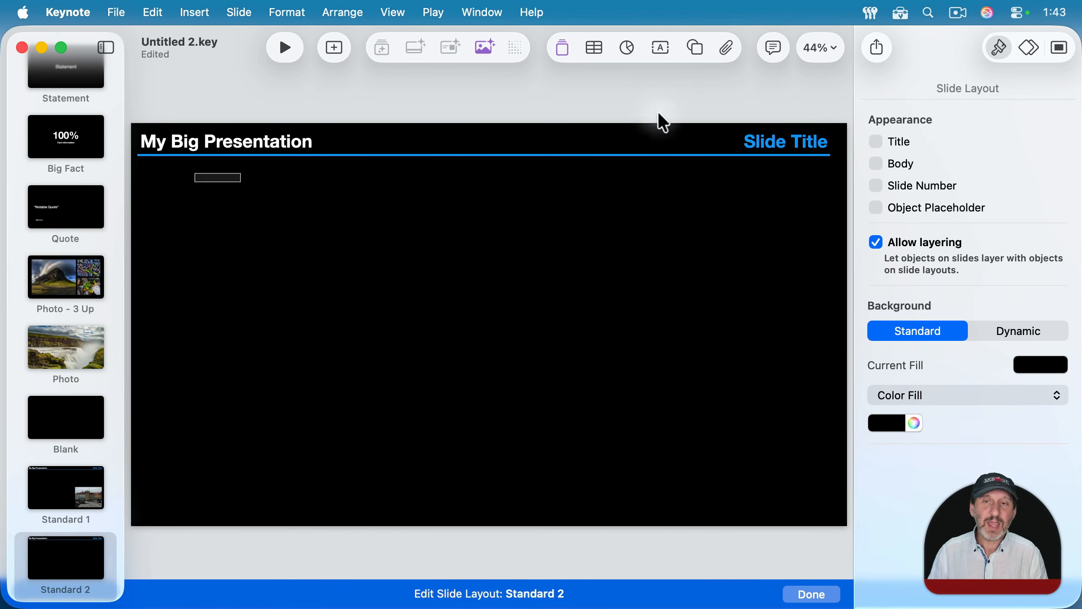
Move the whole header to the bottom edge of the Standard 2 slide layout and place the blue line just above the text
key("super+a")
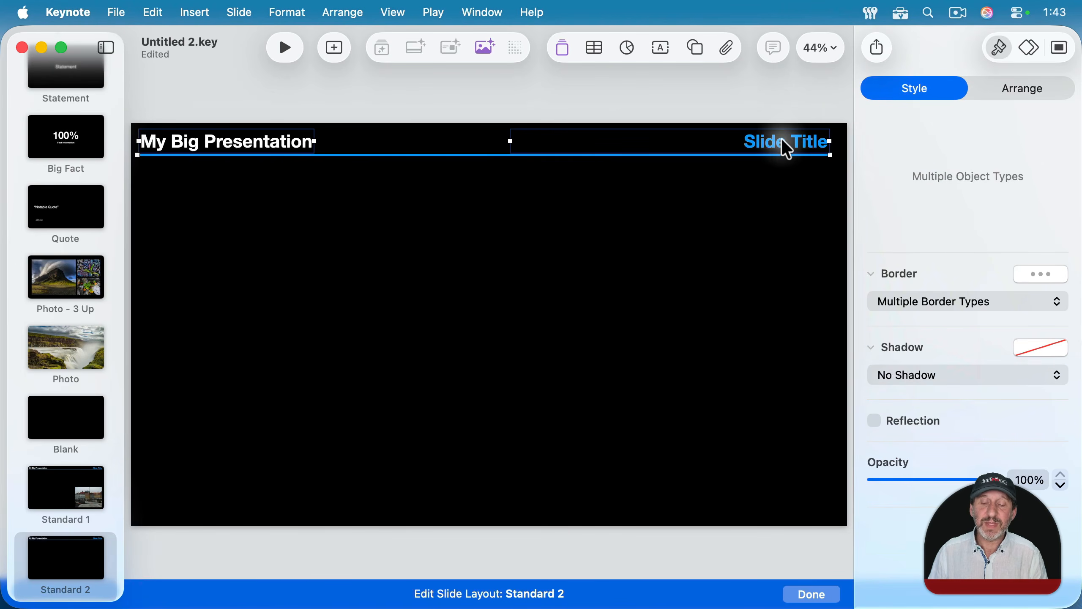
mouse_move(783, 141)
left_mouse_down()
mouse_move(797, 501)
mouse_move(788, 511)
left_mouse_up()
left_click(619, 544)
left_click(474, 525)
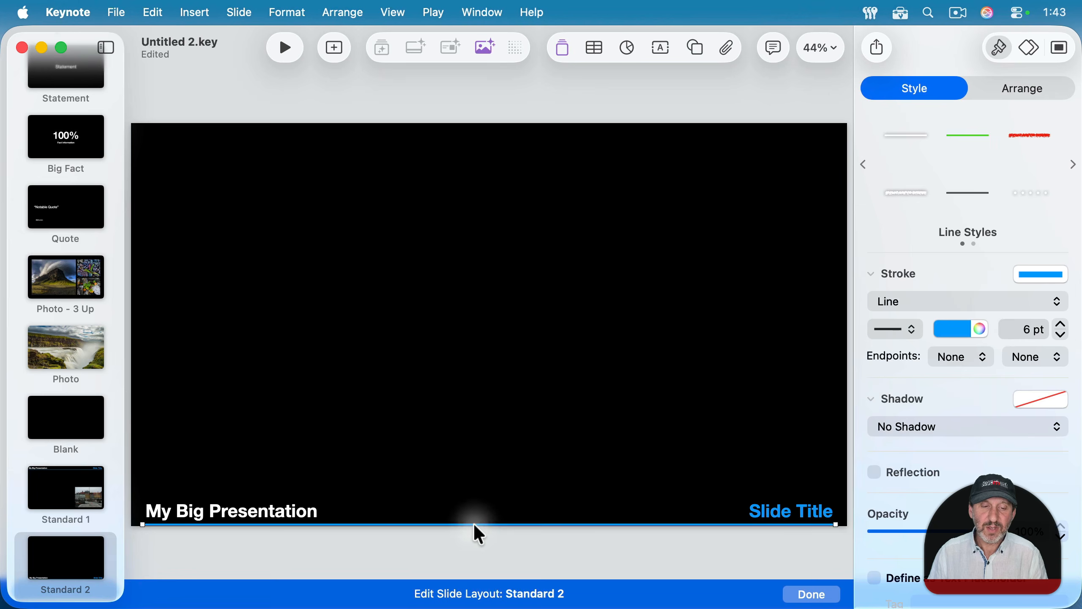
left_click_drag(475, 525, 475, 498)
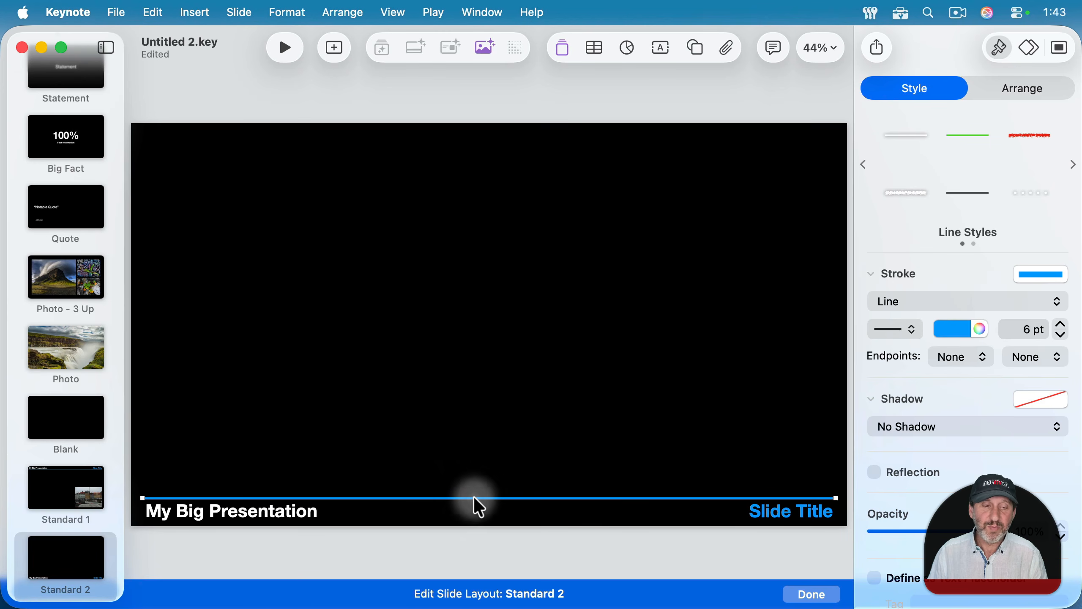
Delete the harbour photo placeholder from the Standard 1 layout and compare it with the Standard 2 layout
left_click(74, 489)
left_click(750, 429)
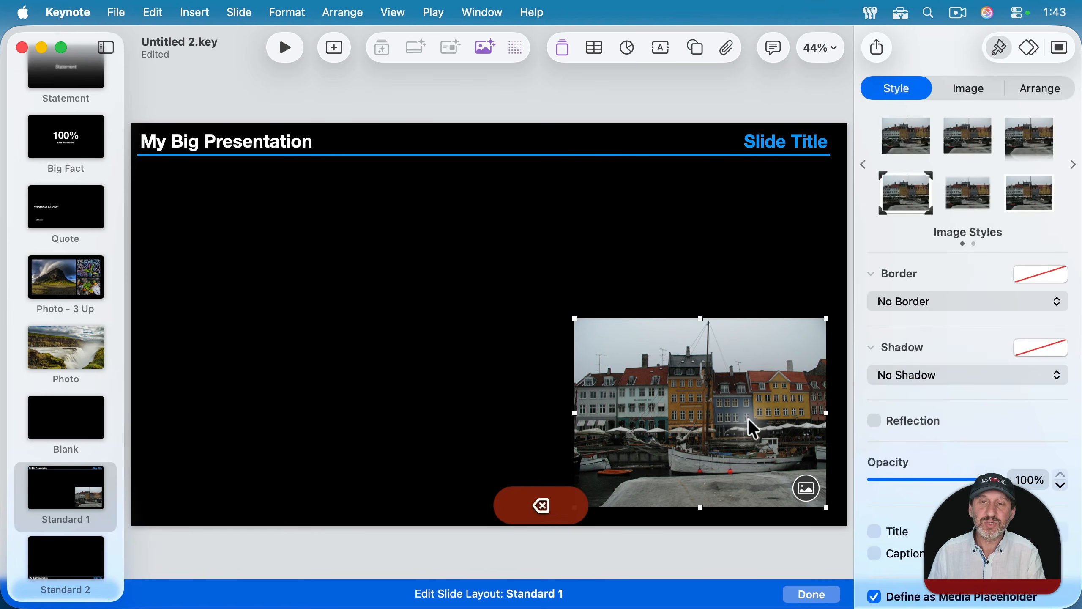
key("BackSpace")
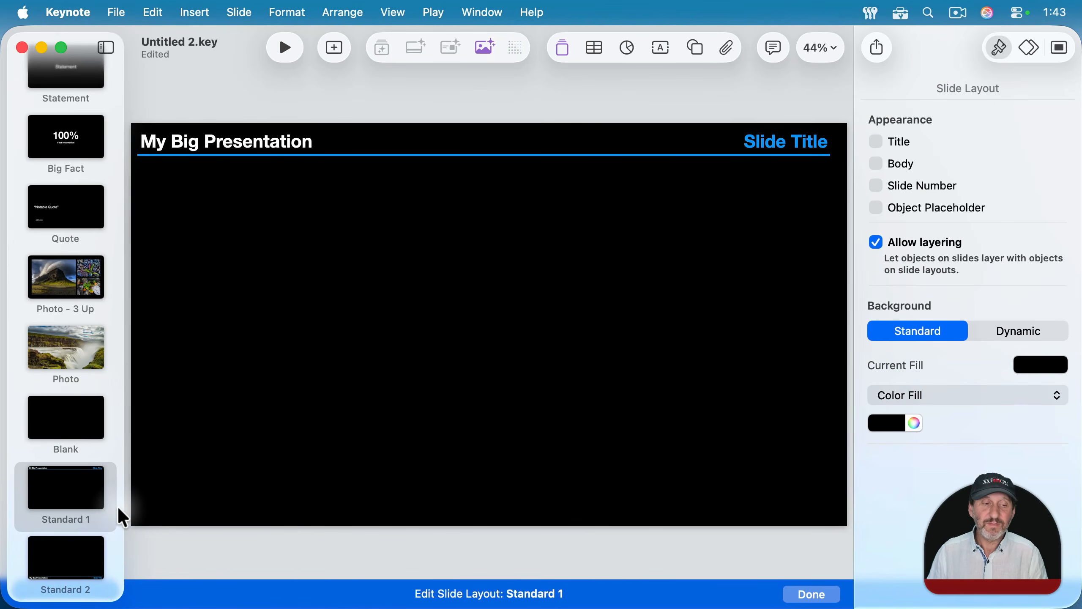
left_click(63, 562)
left_click(60, 501)
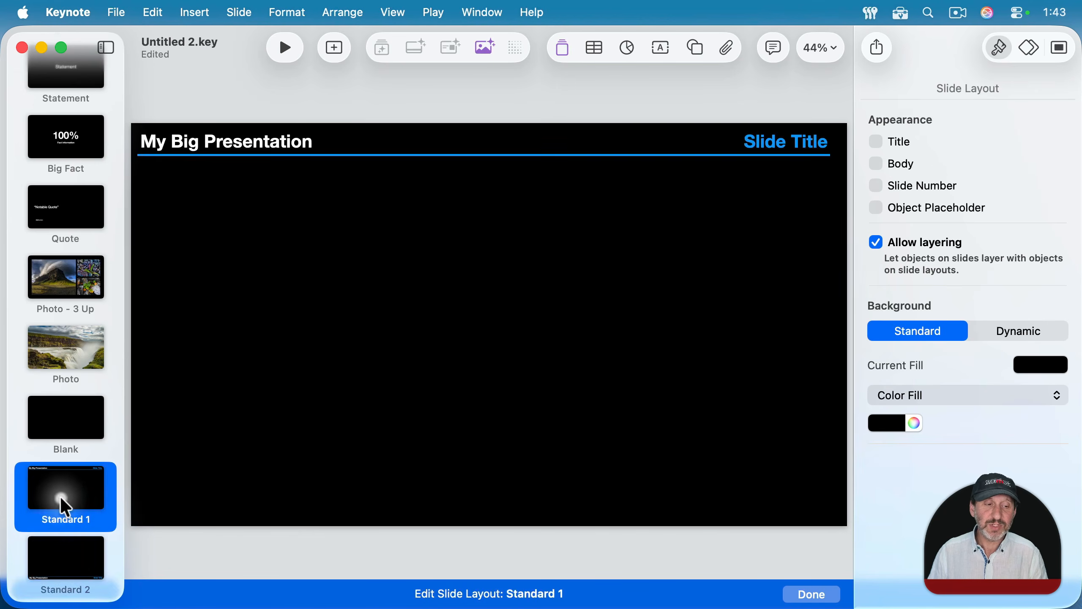
left_click(61, 554)
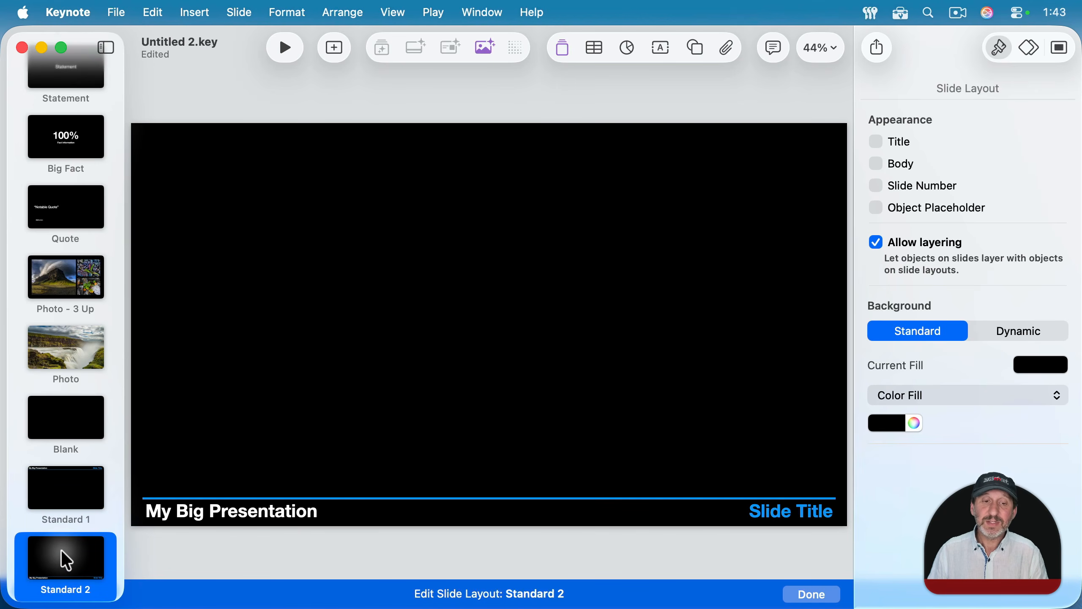
Create a paragraph style named "Slide Title" from the blue title text on the Standard 1 layout
left_click(66, 503)
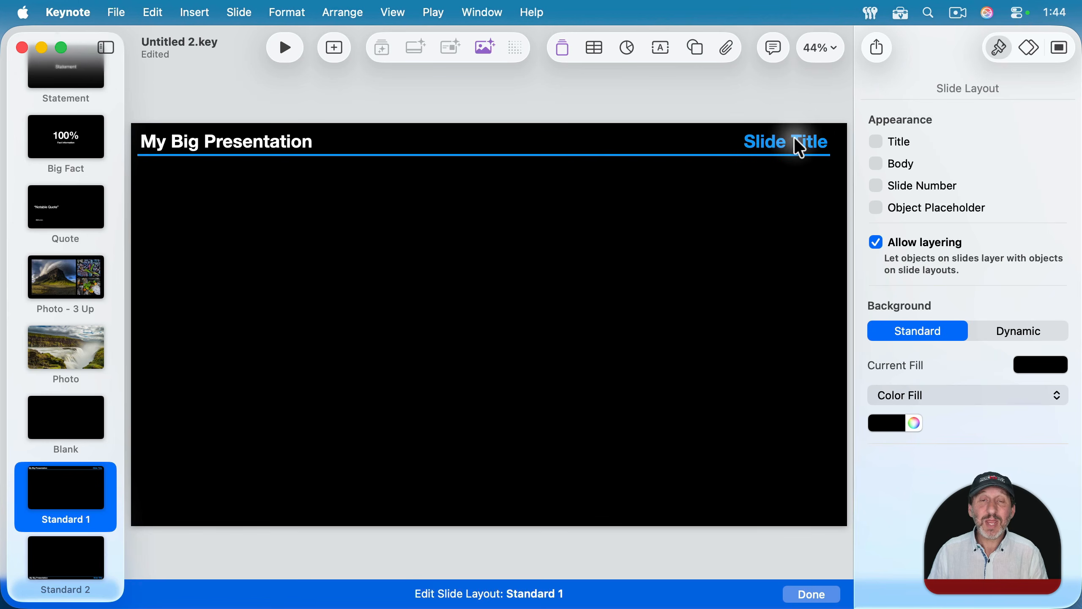
double_click(750, 142)
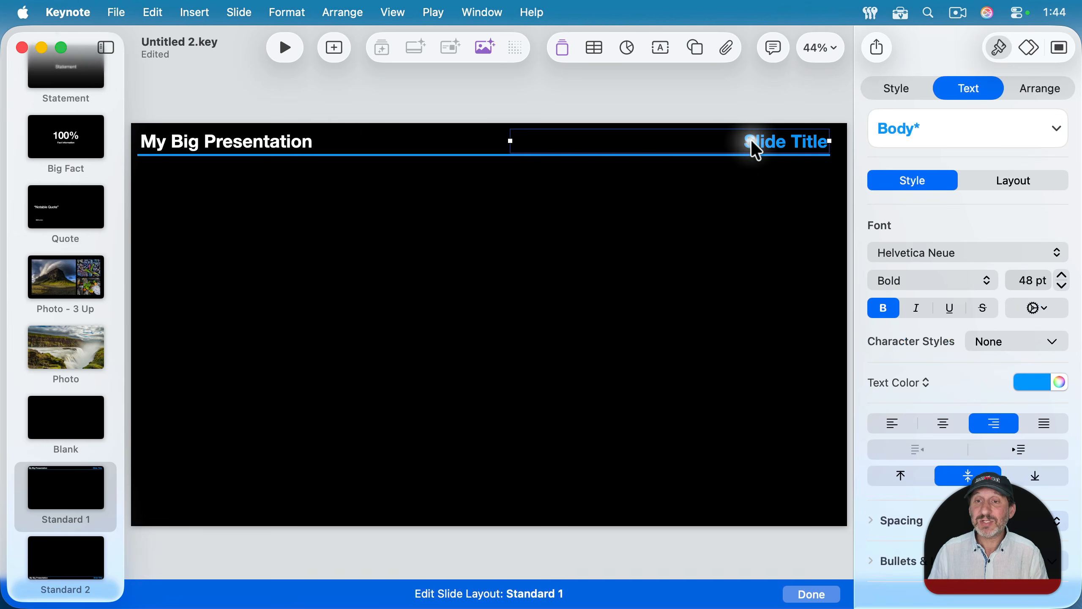
left_click(807, 143)
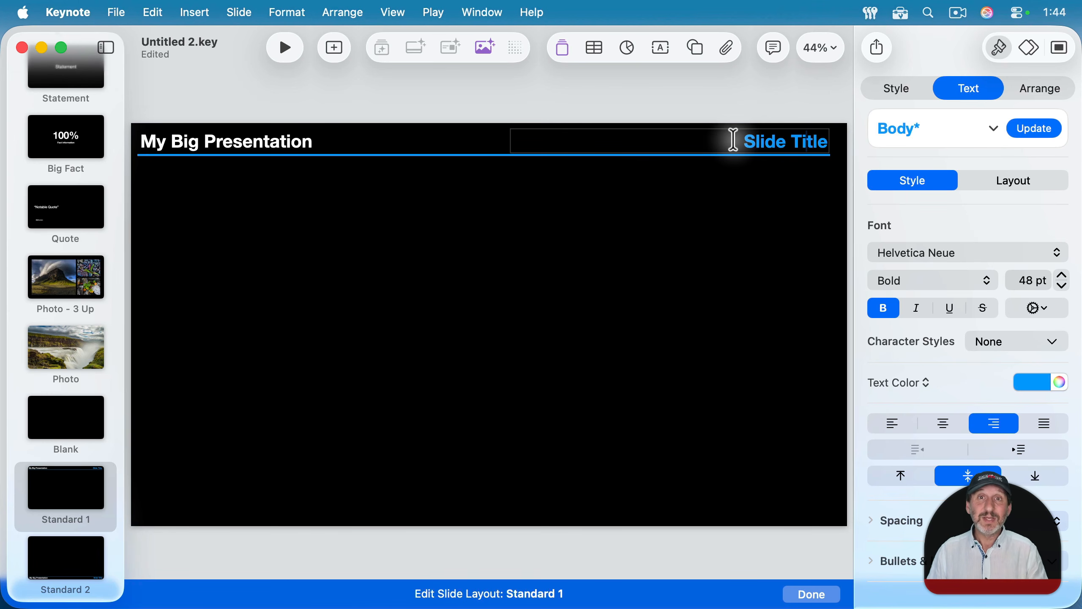
left_click_drag(733, 144, 851, 138)
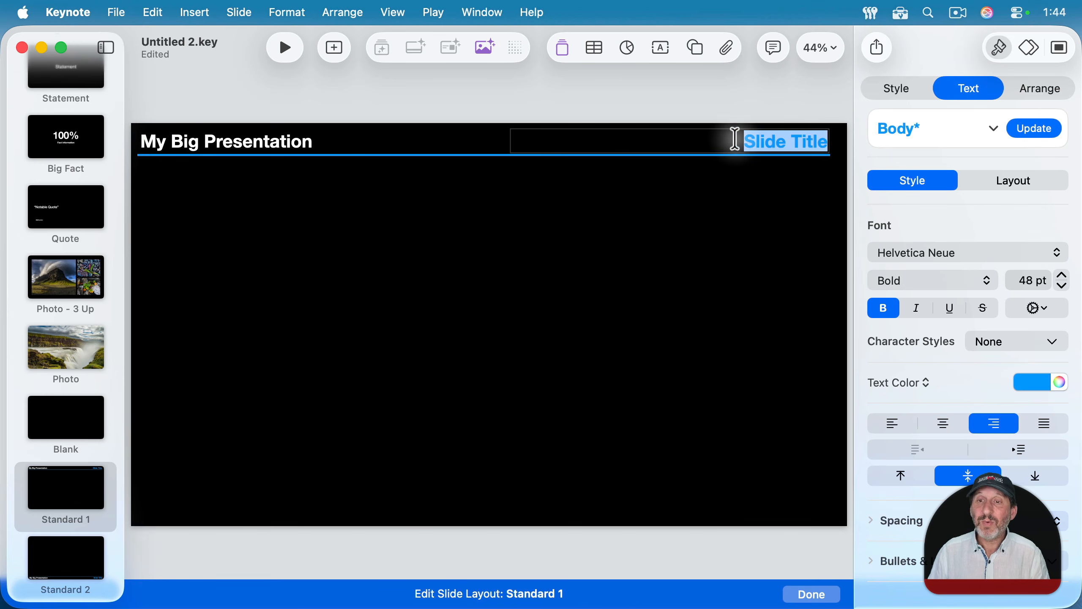
left_click(993, 128)
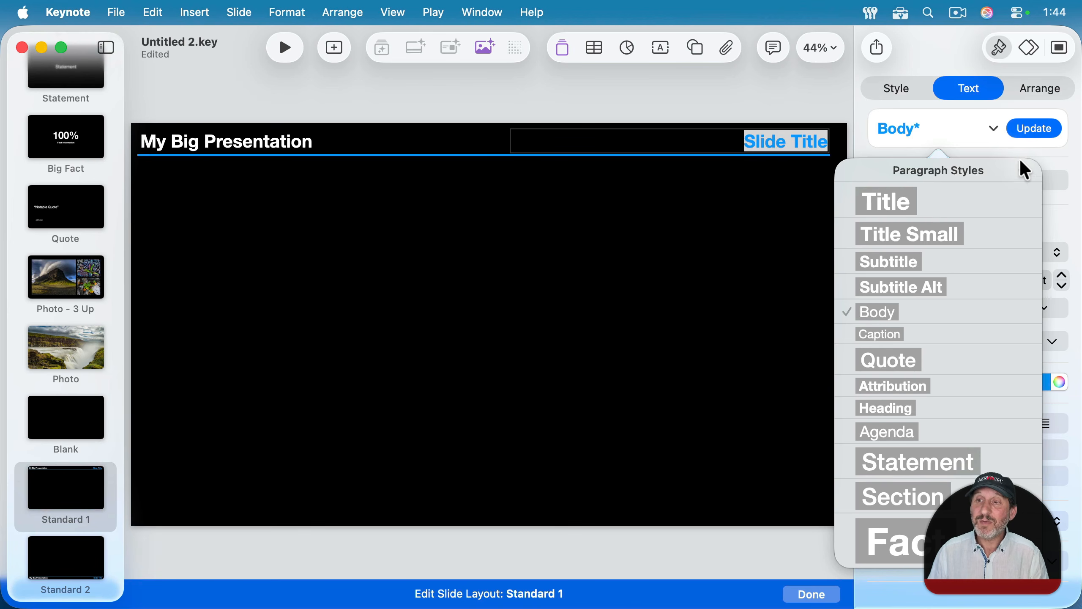
left_click(1024, 170)
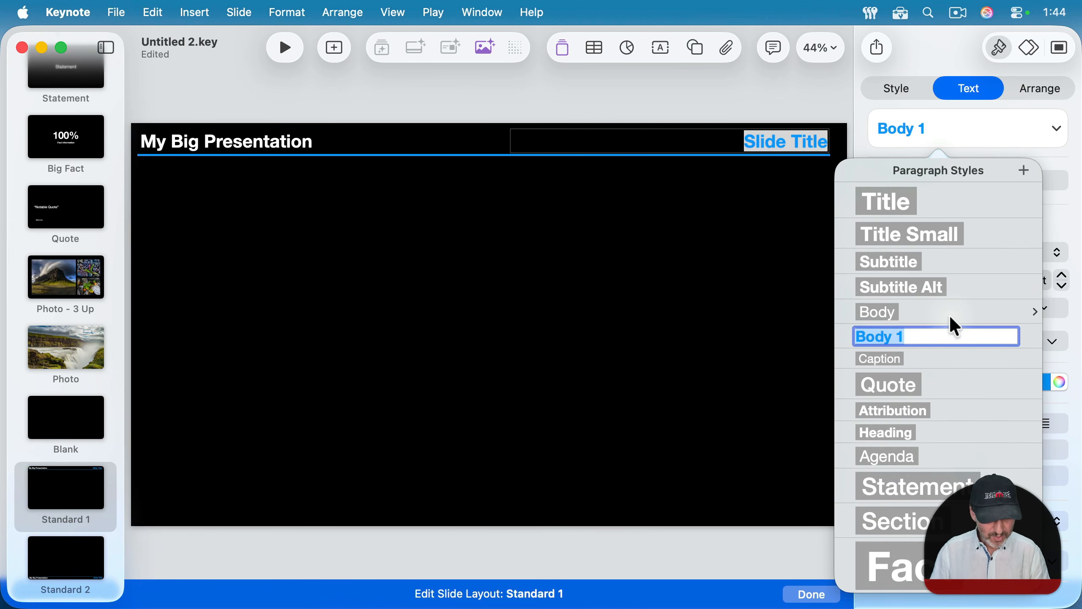
type("Slide ")
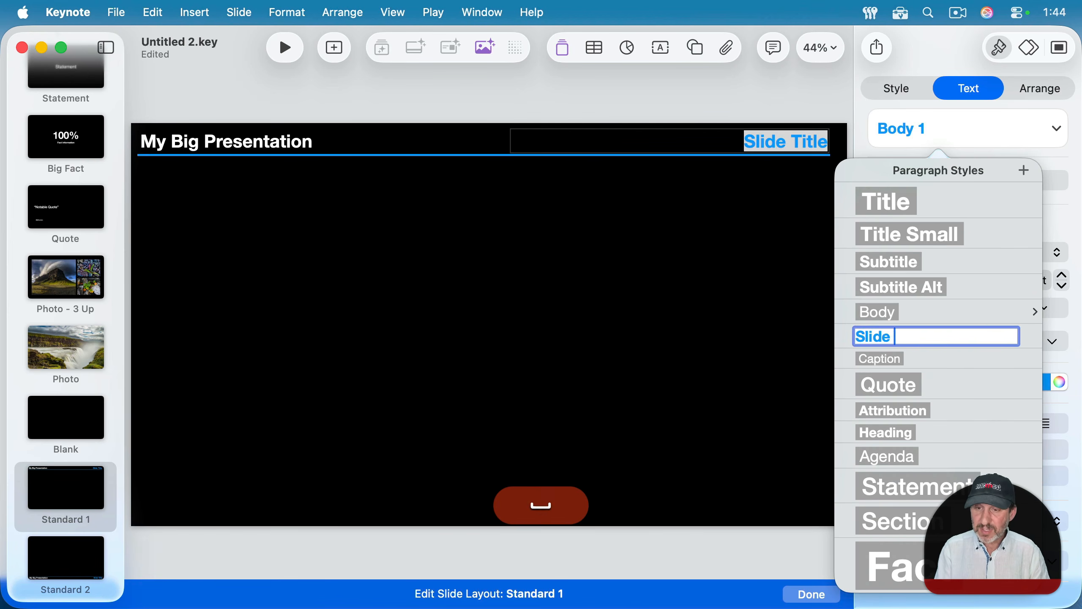
type("Title")
key("Return")
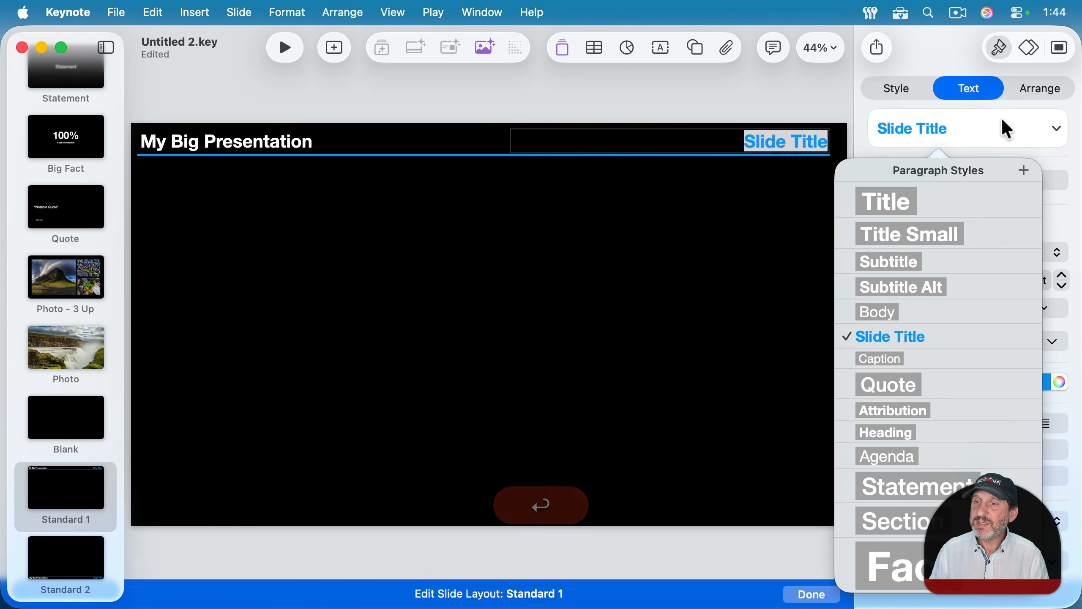
left_click(867, 152)
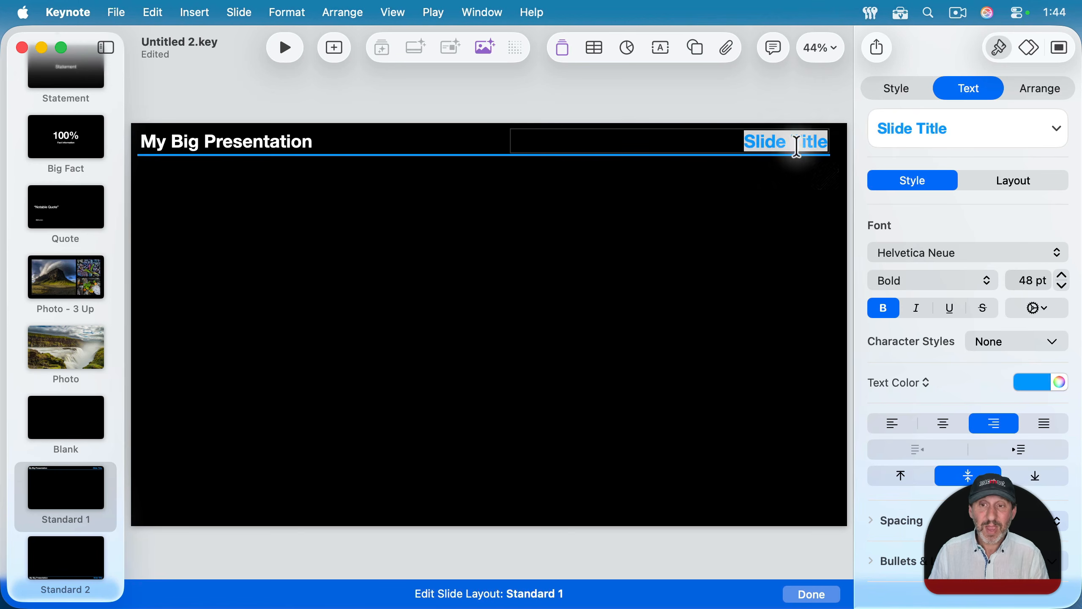
Apply the Slide Title paragraph style to the blue title text on the Standard 2 layout
left_click(66, 545)
left_click(772, 512)
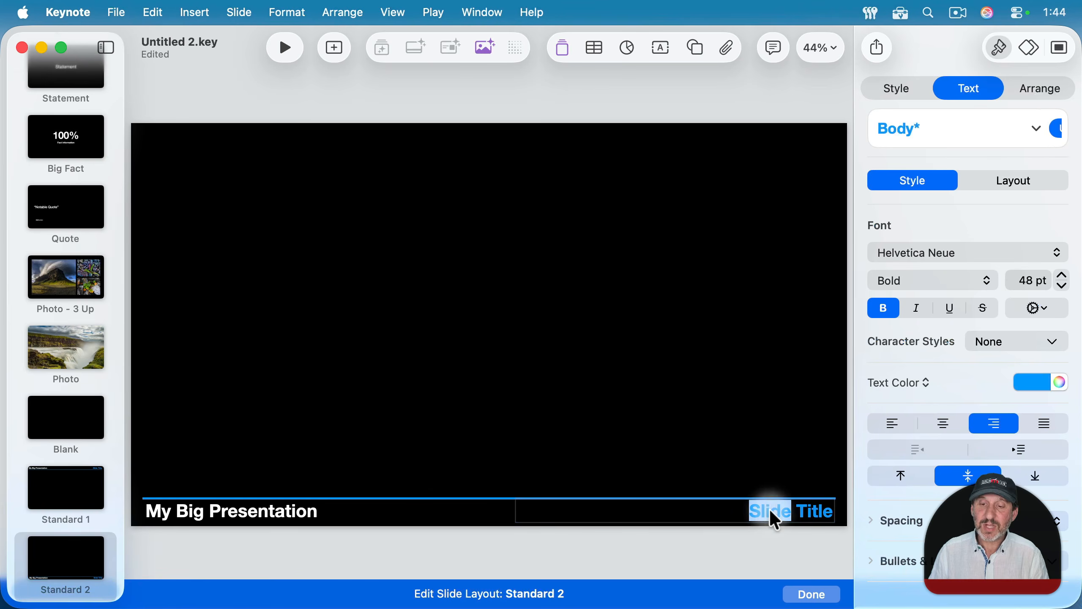
triple_click(772, 513)
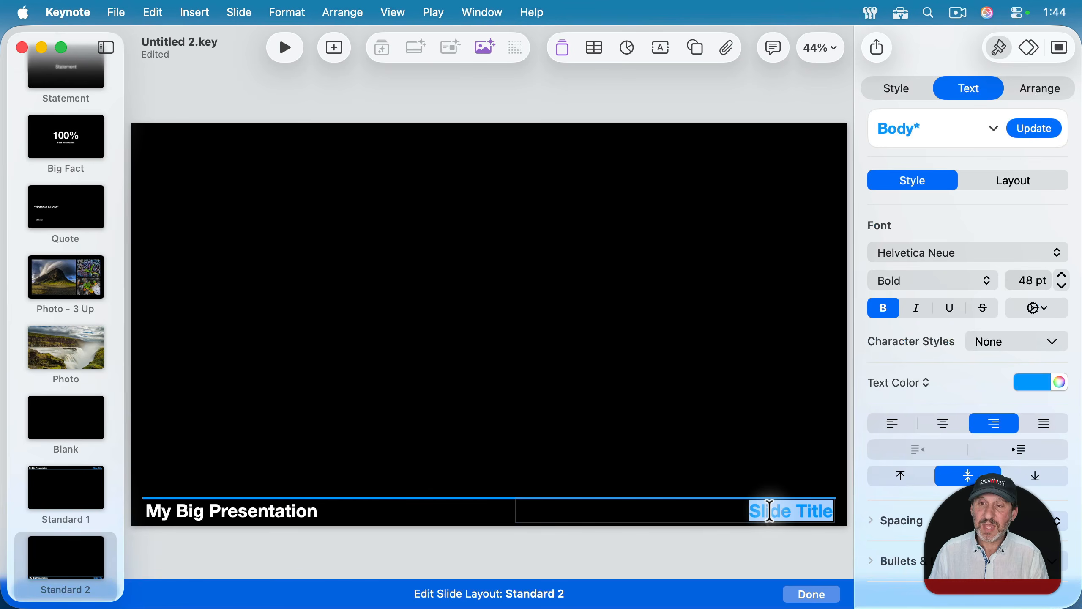
left_click(996, 128)
left_click(885, 339)
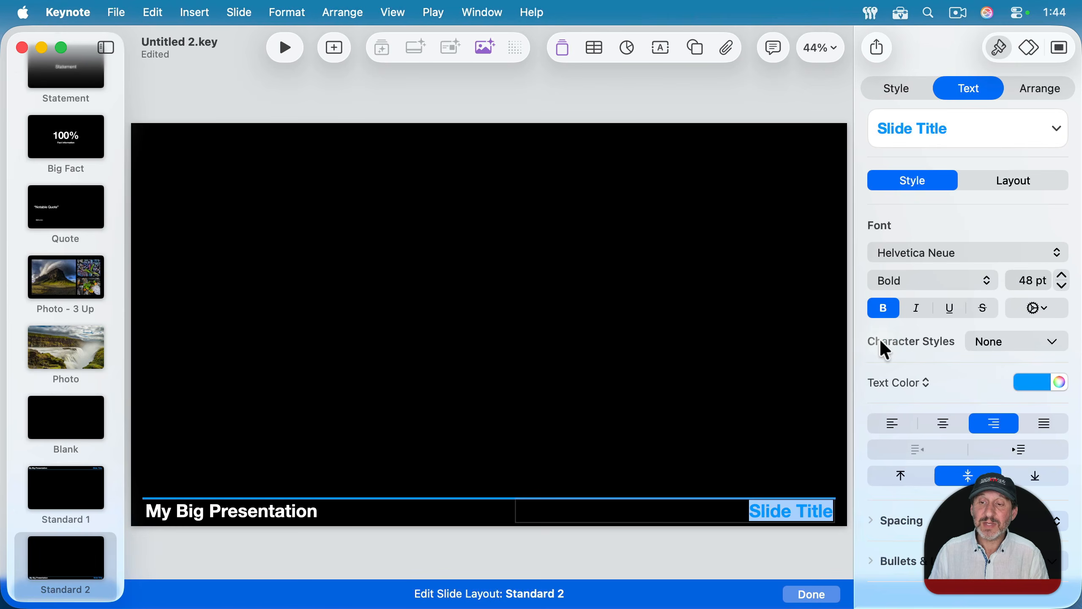
left_click(749, 347)
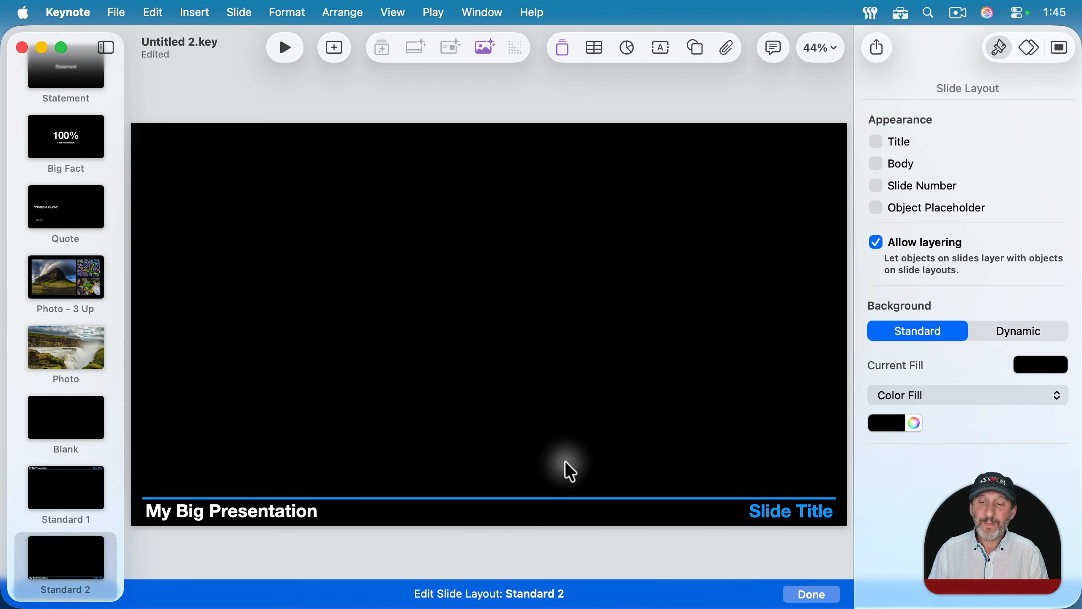
Finish editing slide layouts, add a slide with the Standard 2 layout after slide 4, and compare it with slides 2 to 4
left_click(812, 594)
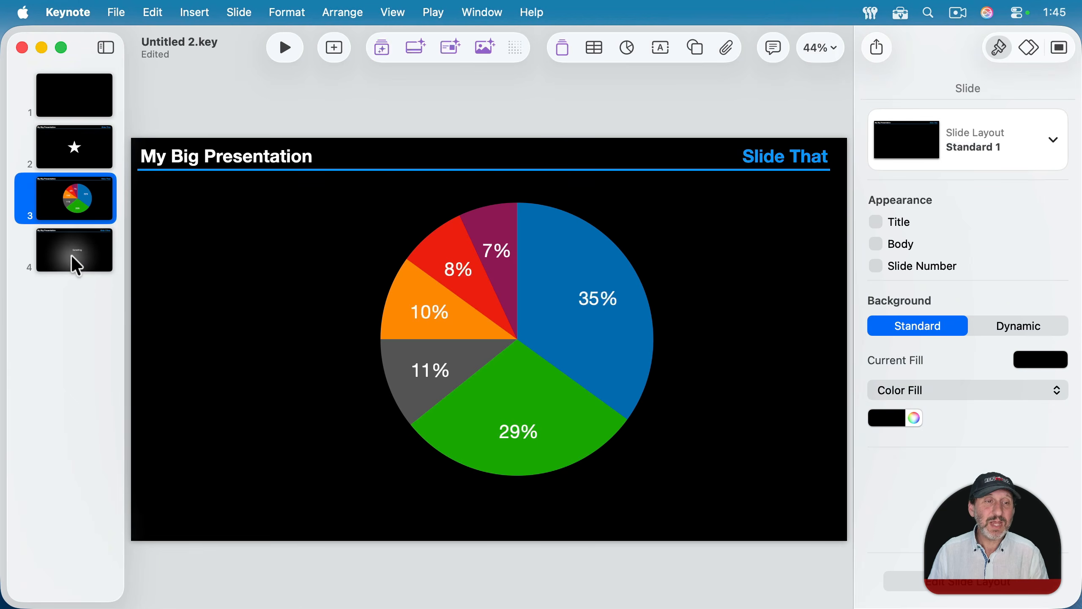
left_click(72, 254)
left_click(333, 48)
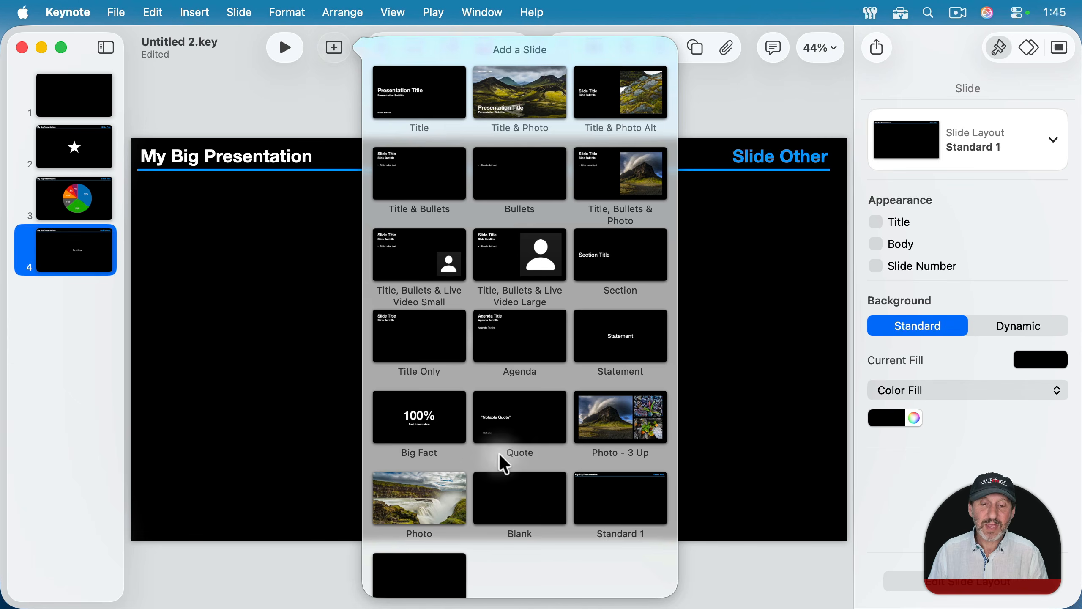
scroll(560, 503, "down", 2)
left_click(431, 543)
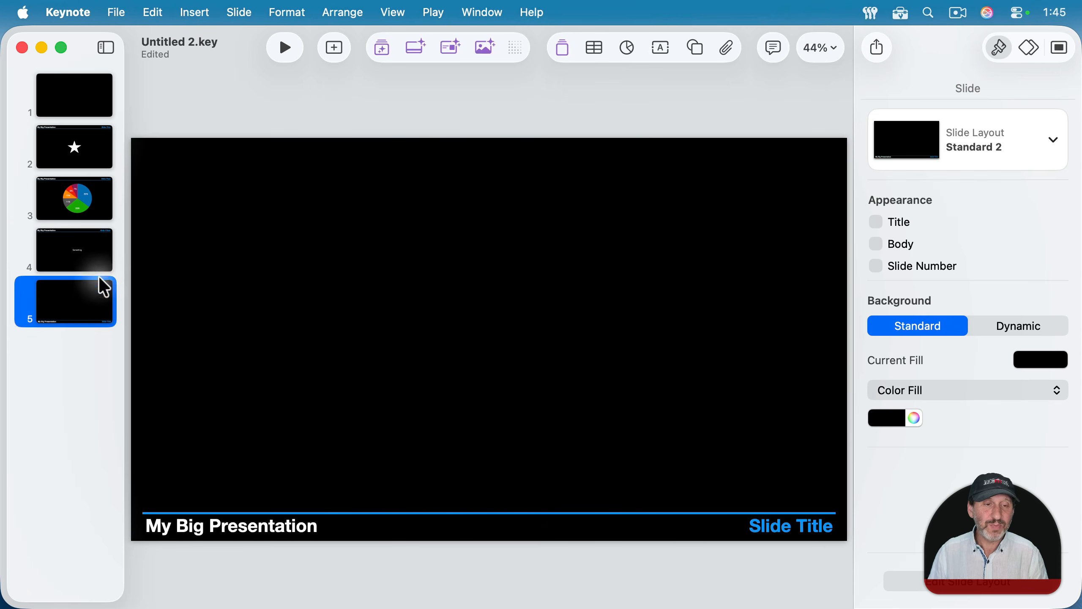
left_click(84, 251)
left_click(81, 154)
left_click(81, 196)
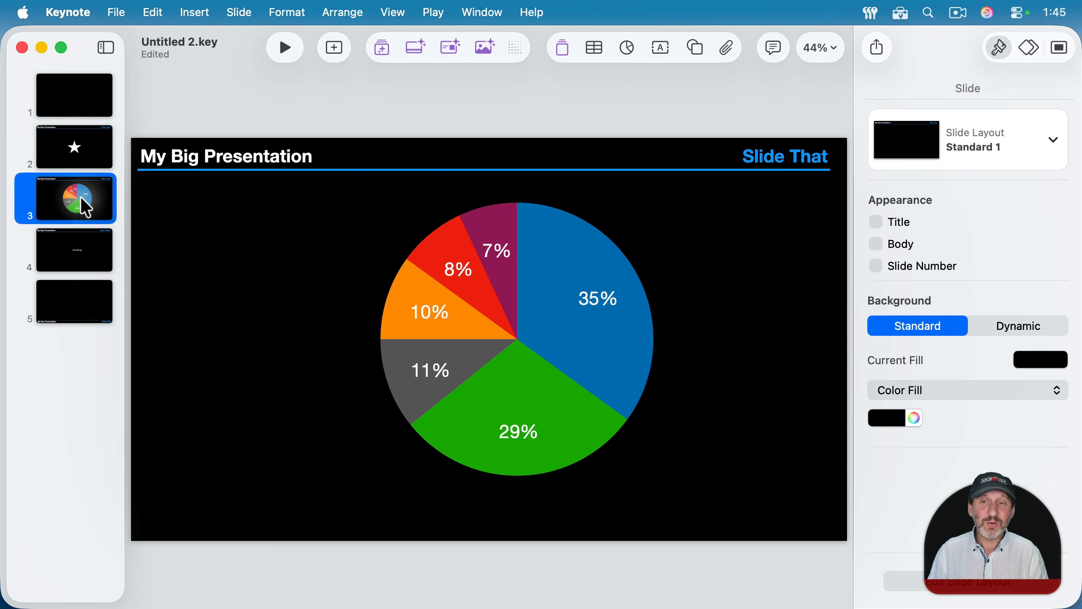
left_click(78, 246)
Change the title placeholder on slide 5 to "Another Title" and compare it with the titles on slides 4, 3 and 2
left_click(77, 318)
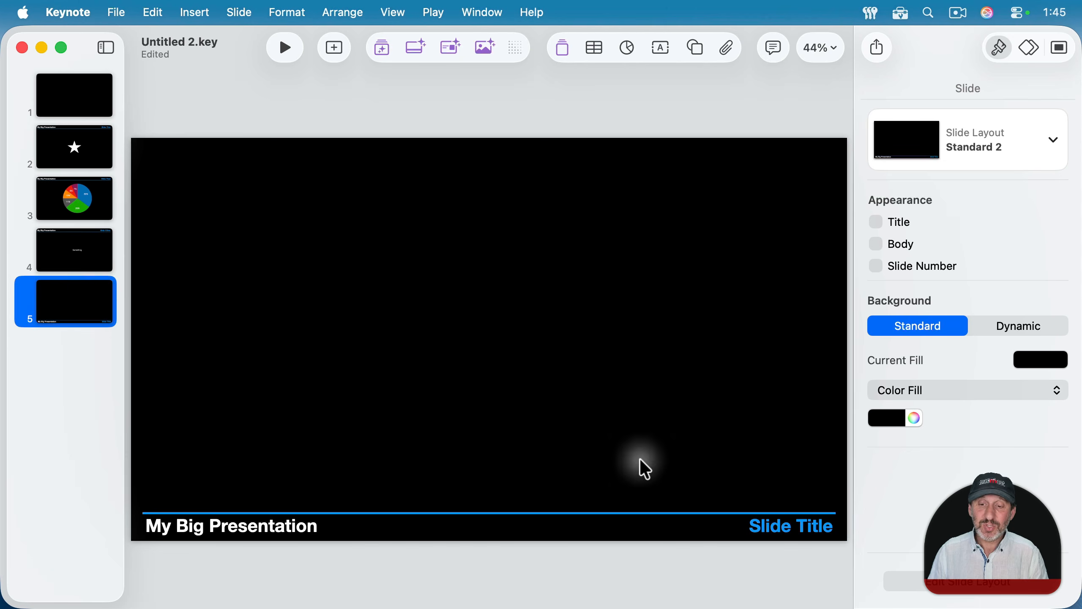
left_click(778, 525)
double_click(778, 528)
key("cmd+a")
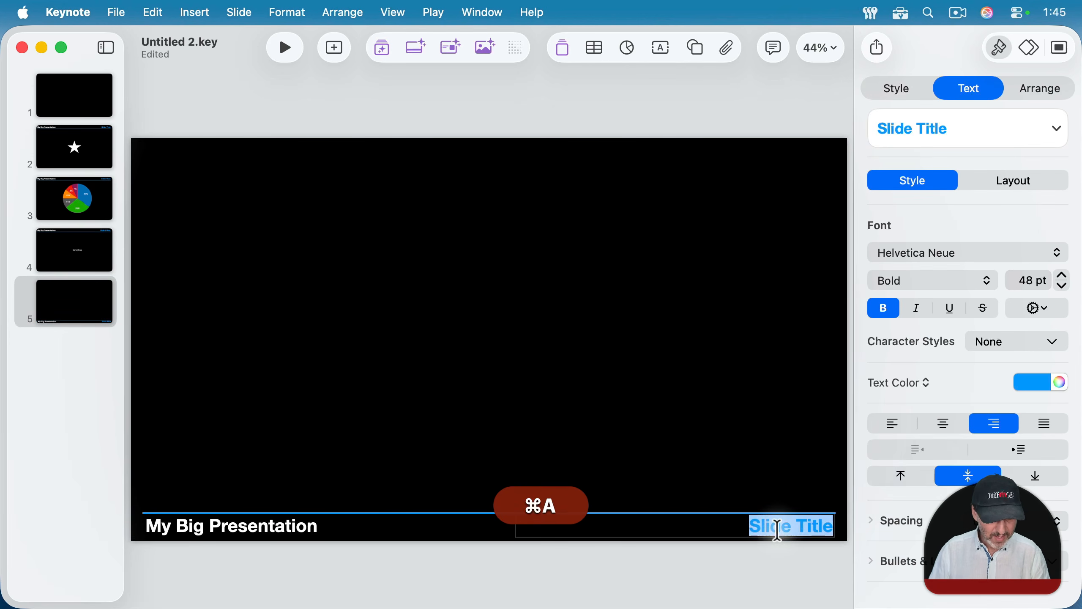
type("Another Title")
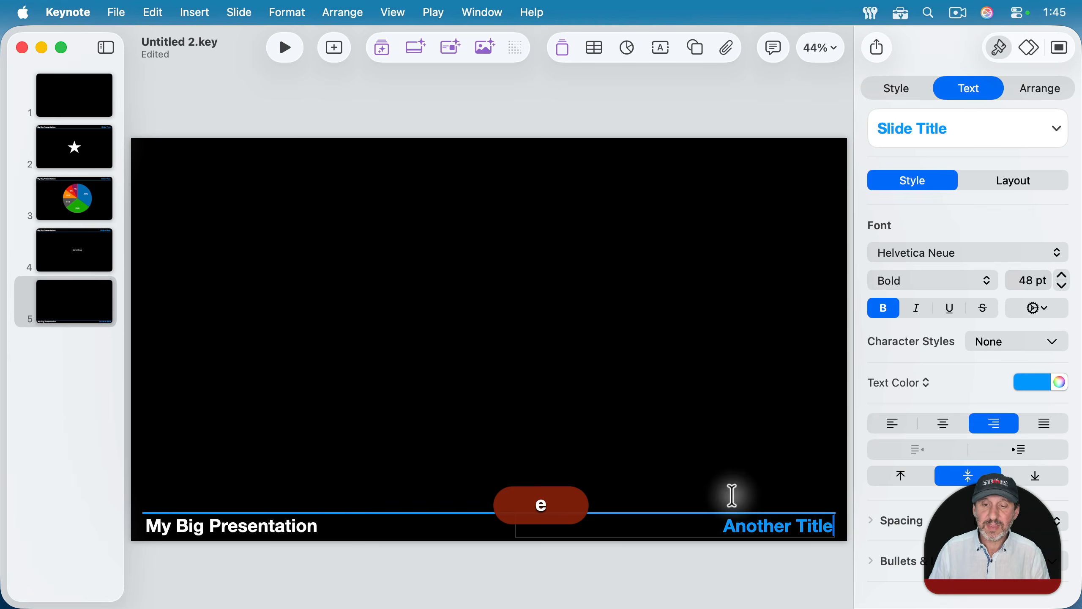
left_click(652, 431)
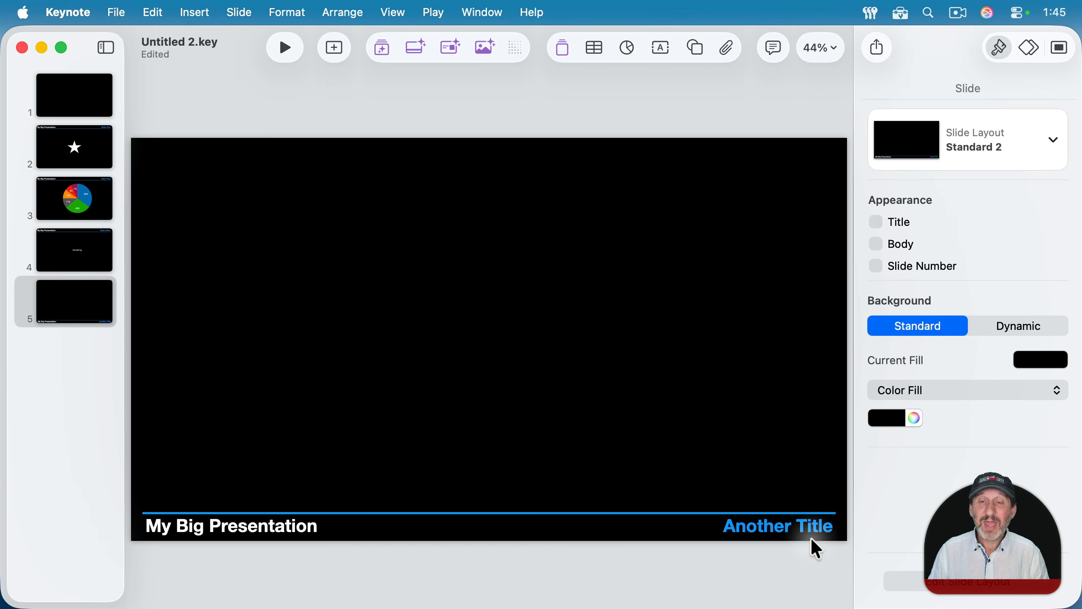
left_click(82, 237)
left_click(89, 209)
left_click(86, 157)
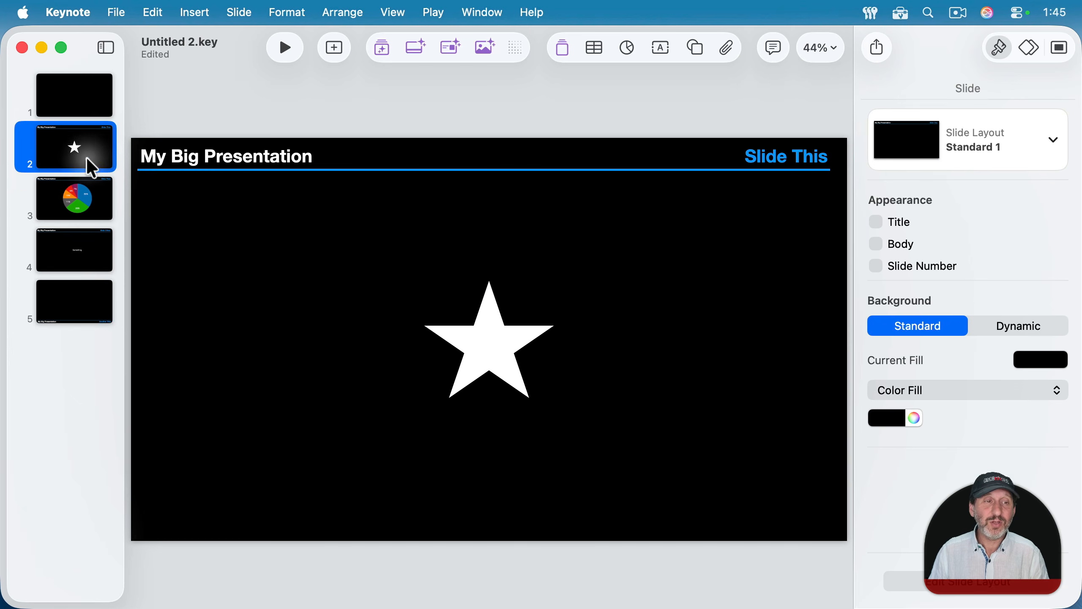
Recolor slide 2's title text light red, update the Slide Title paragraph style to match, and check the titles on slides 3 to 5
triple_click(763, 158)
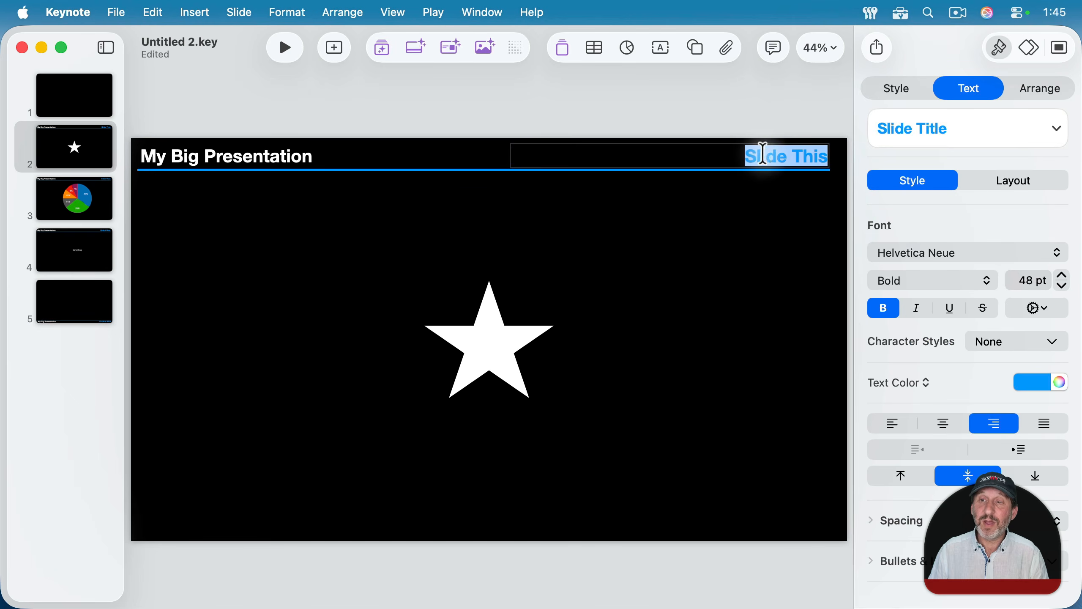
left_click(1034, 382)
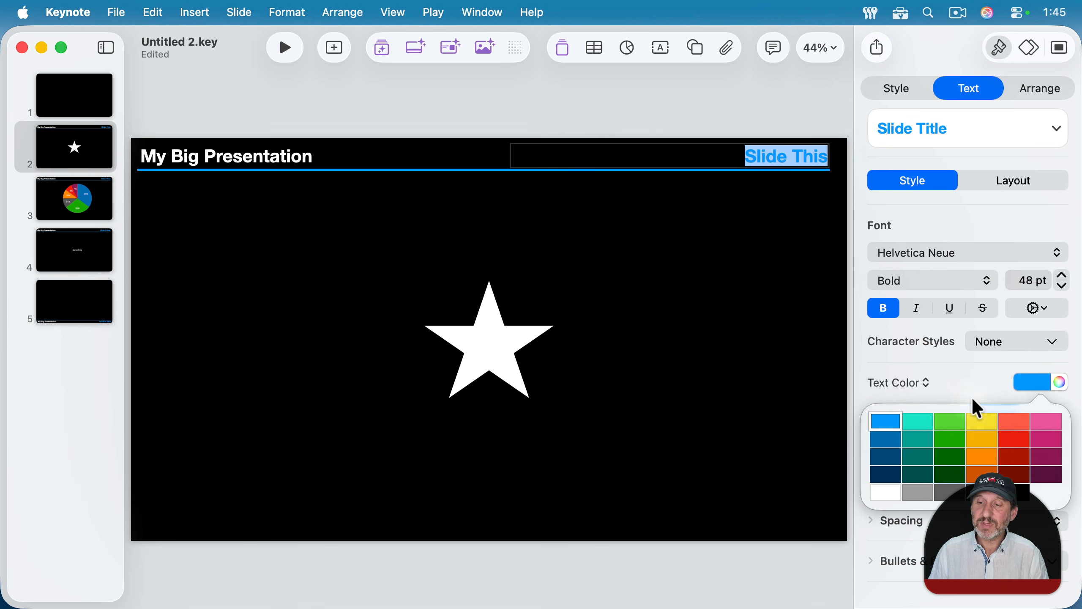
left_click(1013, 422)
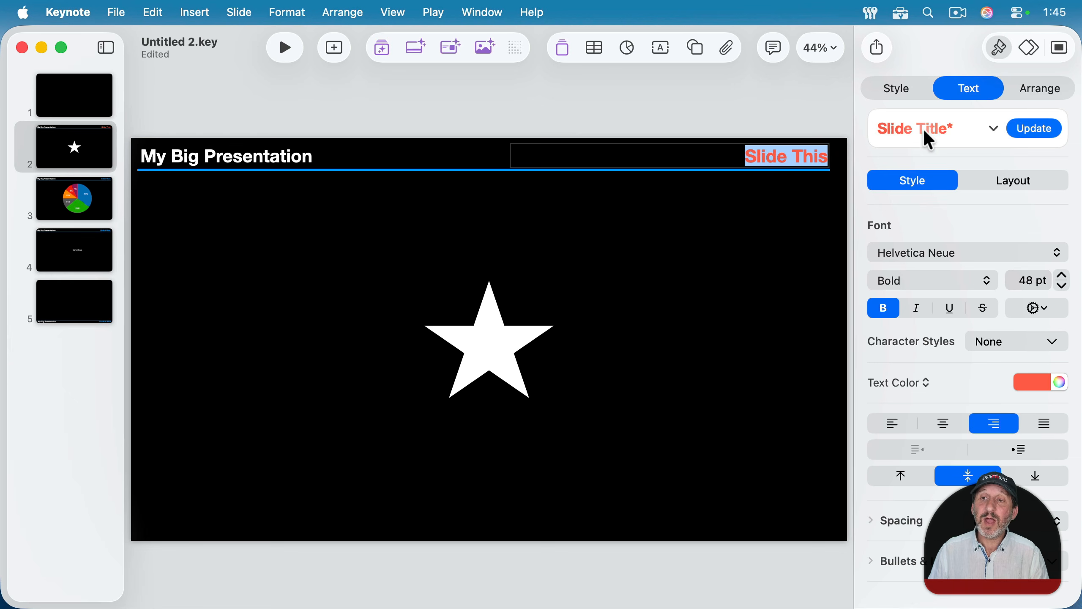
left_click(1034, 129)
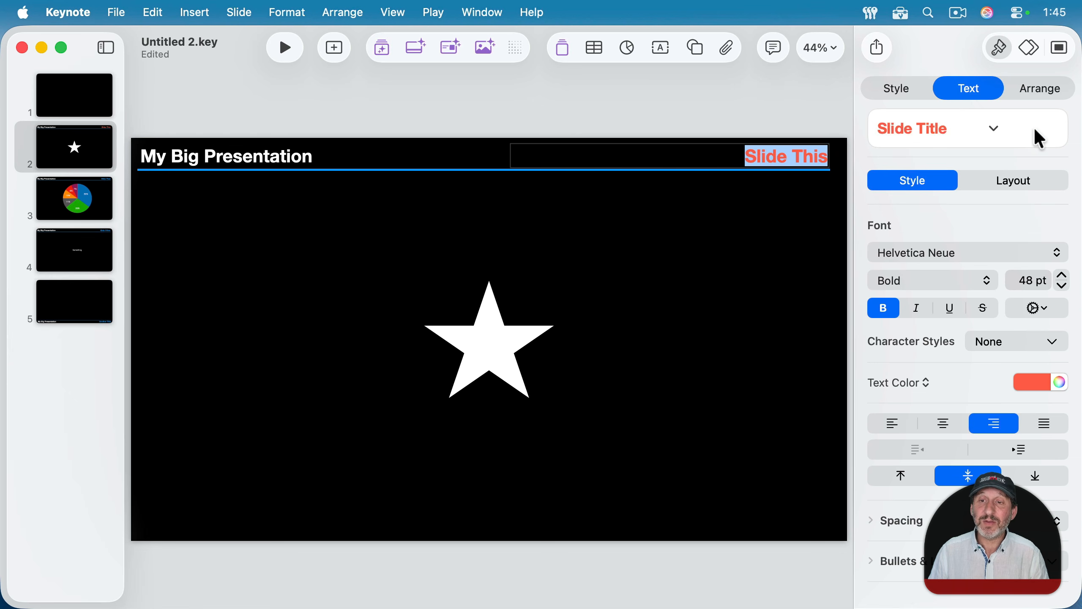
left_click(77, 195)
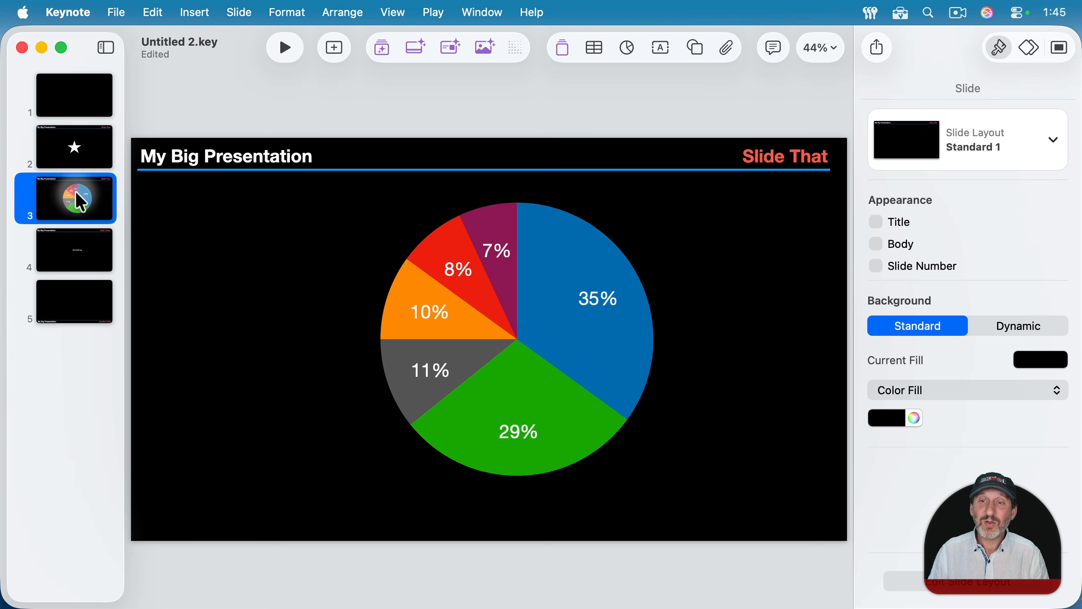
left_click(72, 243)
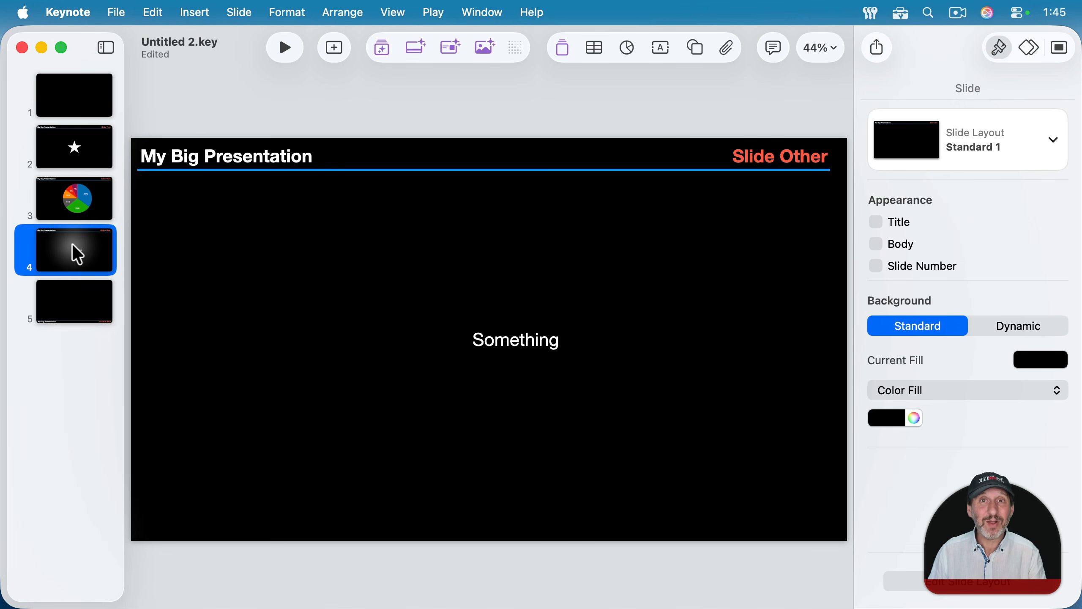
left_click(83, 307)
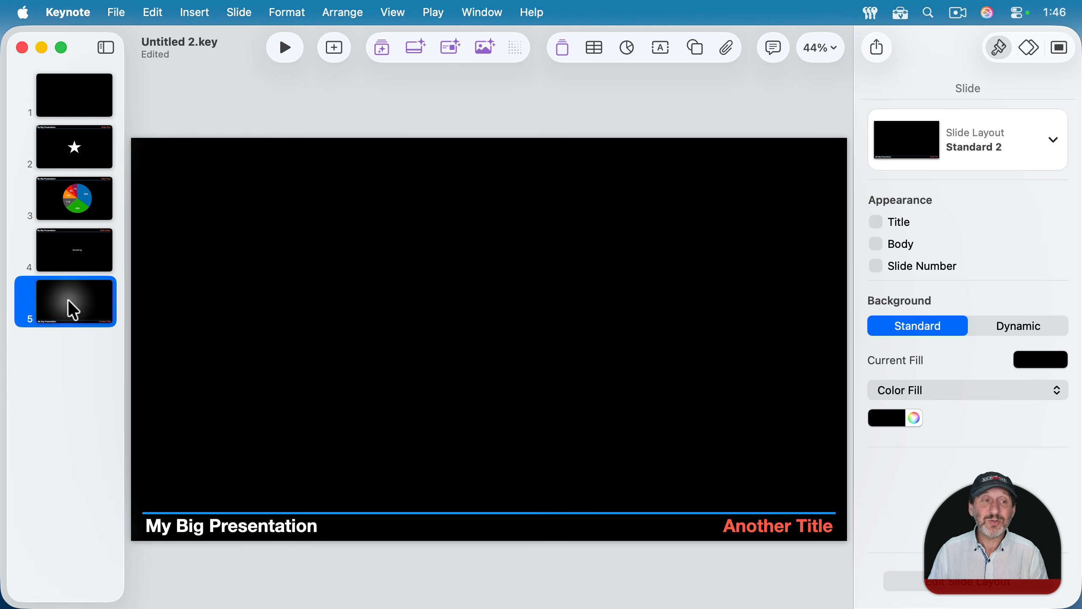
Change the layout of slide 4, the one with the "Something" text, to Standard 2
left_click(68, 238)
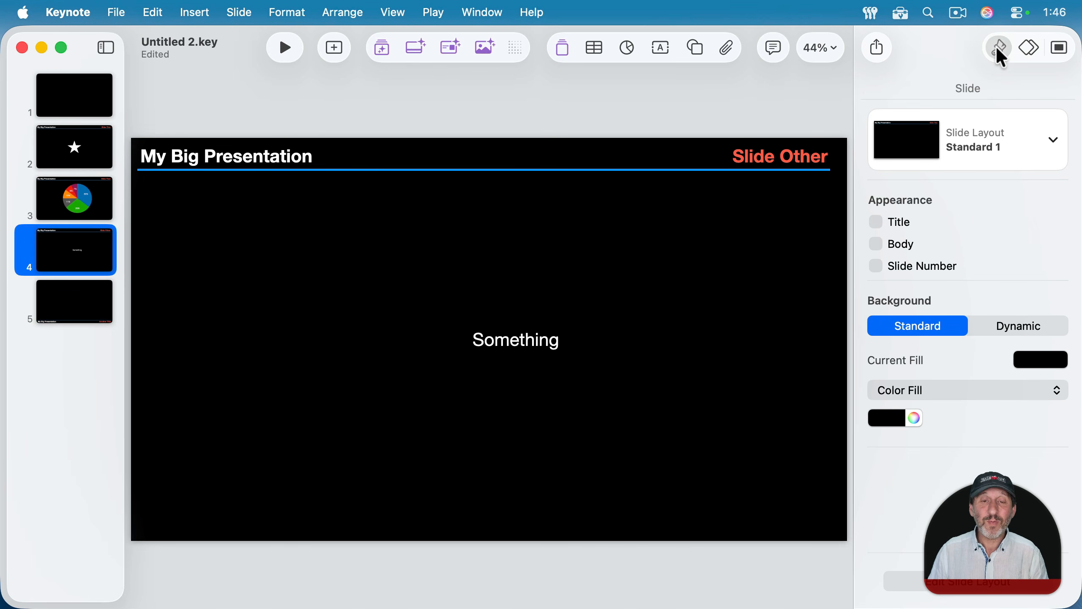
left_click(497, 339)
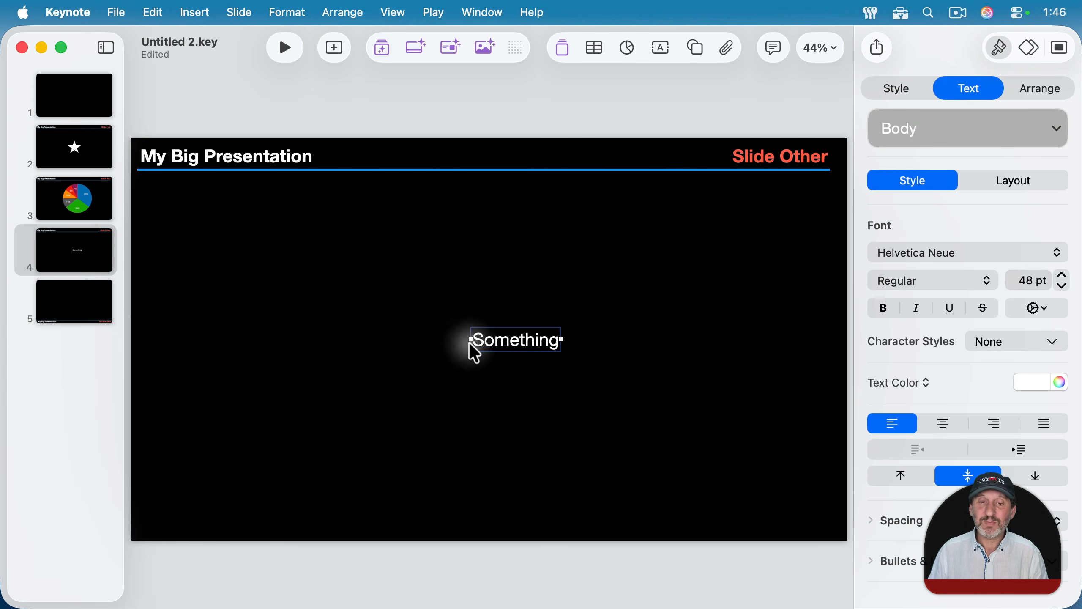
left_click(627, 264)
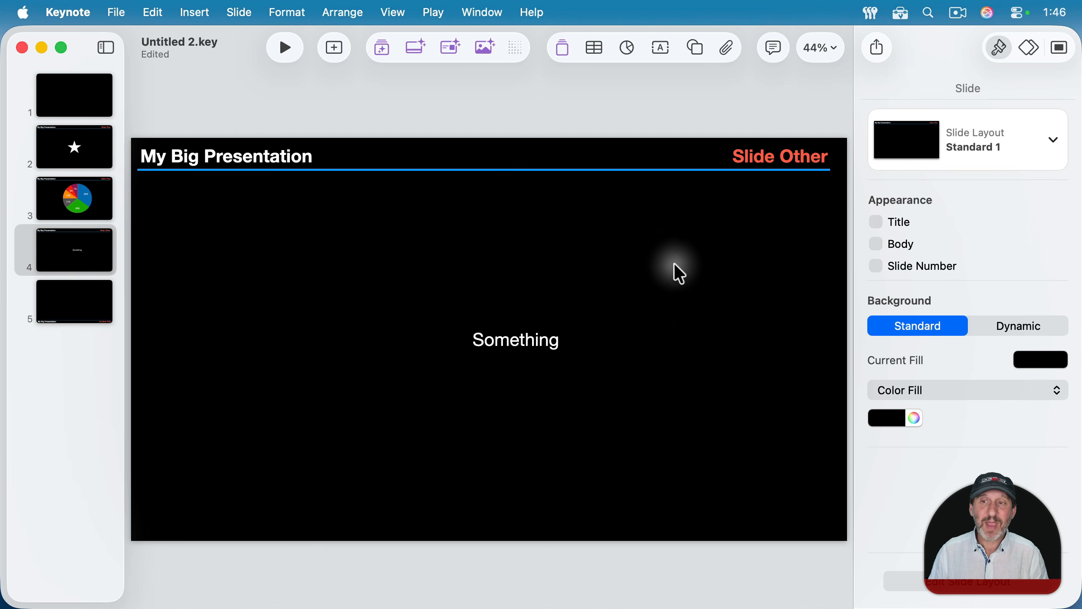
left_click(983, 138)
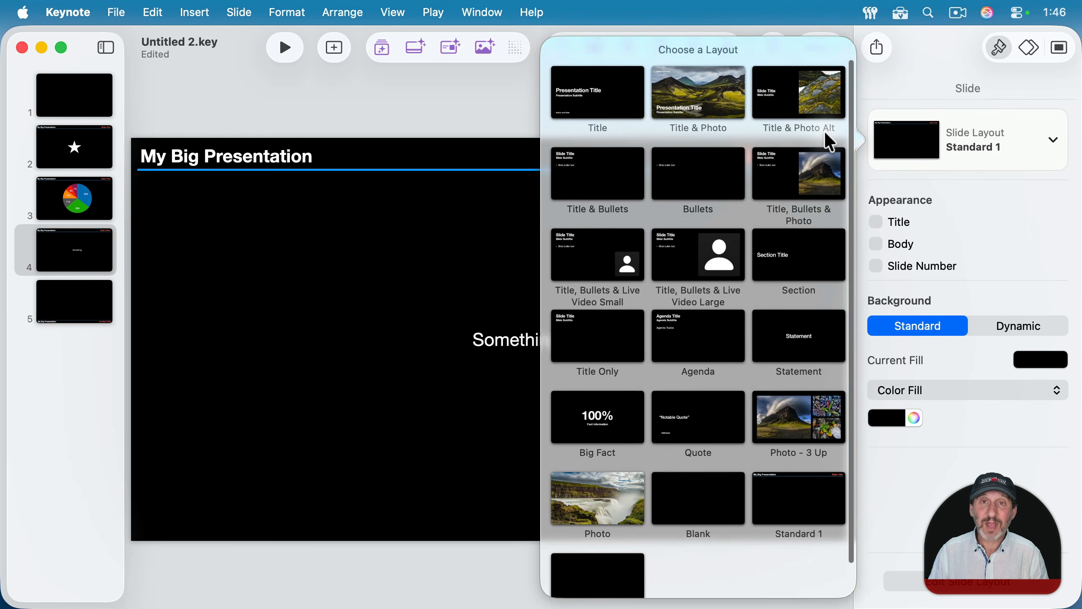
scroll(767, 360, "down", 2)
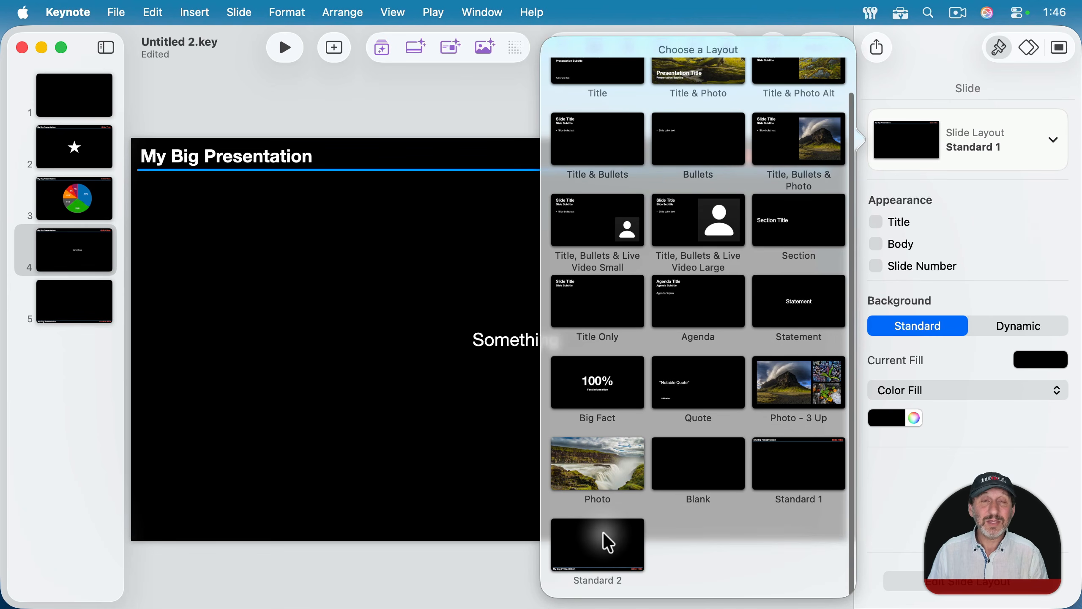
left_click(603, 532)
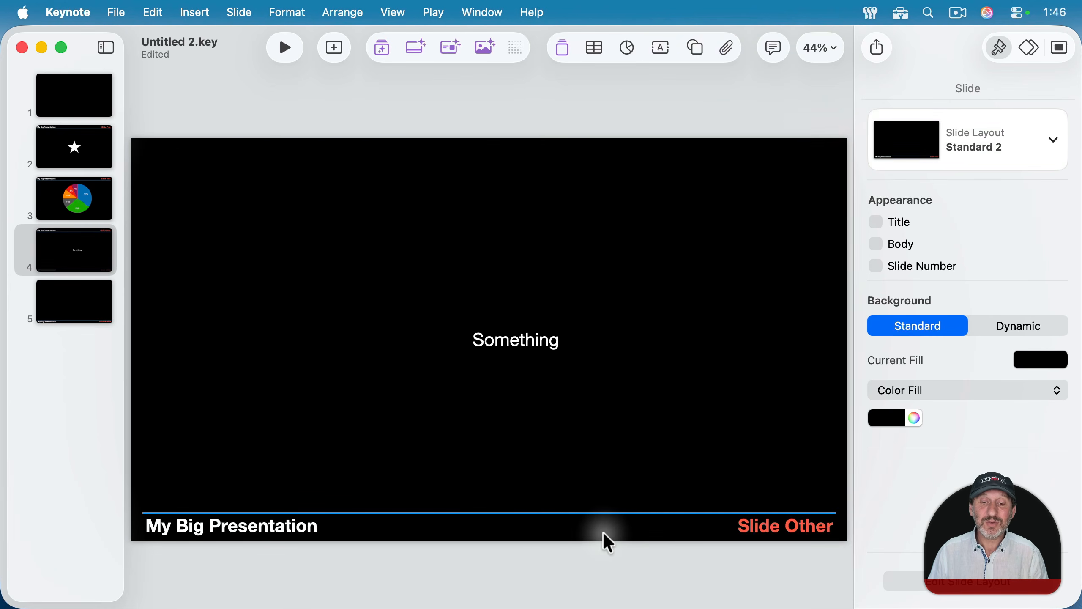